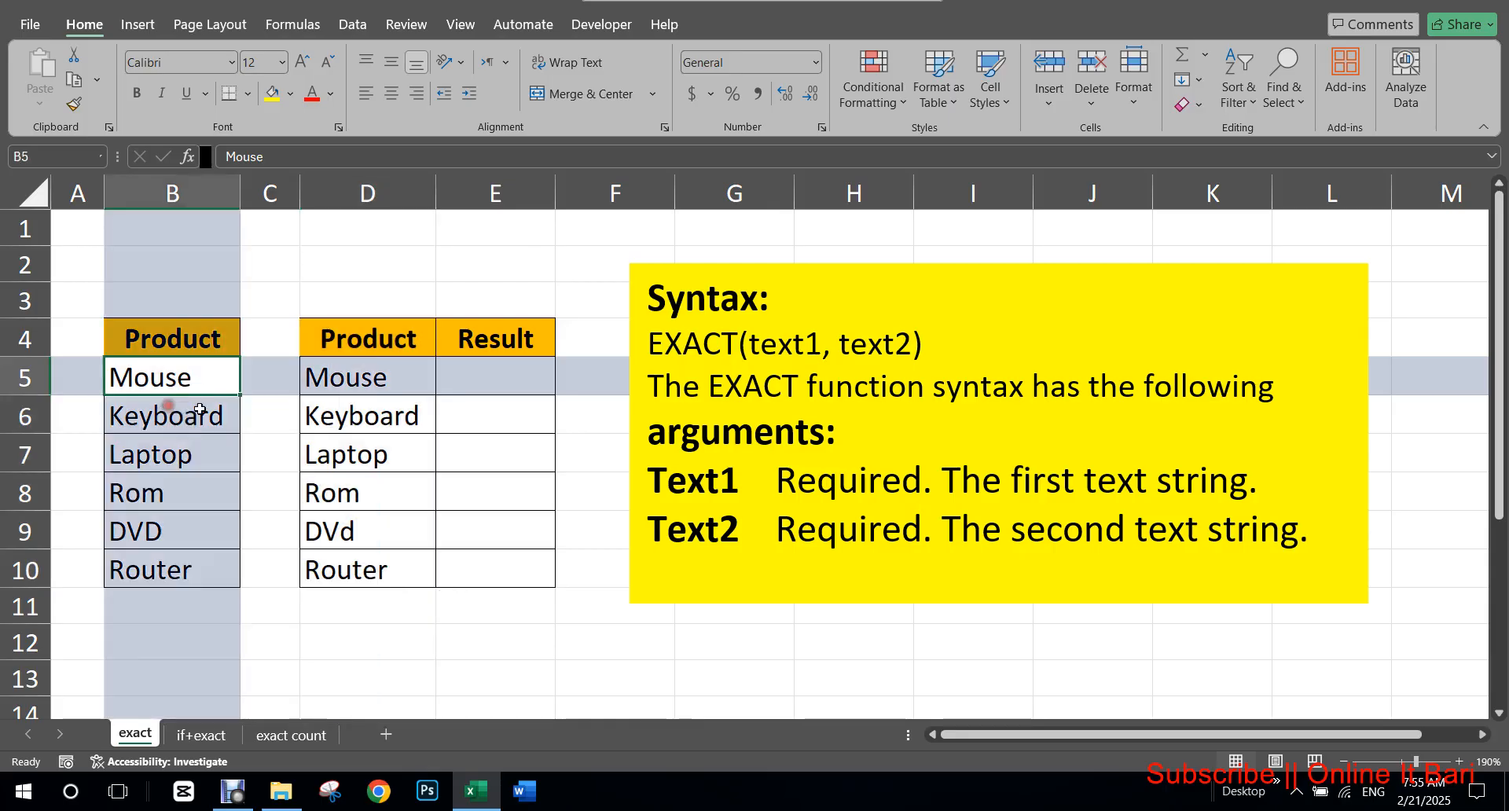
Start an EXACT formula in cell E5 and postpone the Windows update restart by an hour.
left_click(362, 409)
left_click(496, 406)
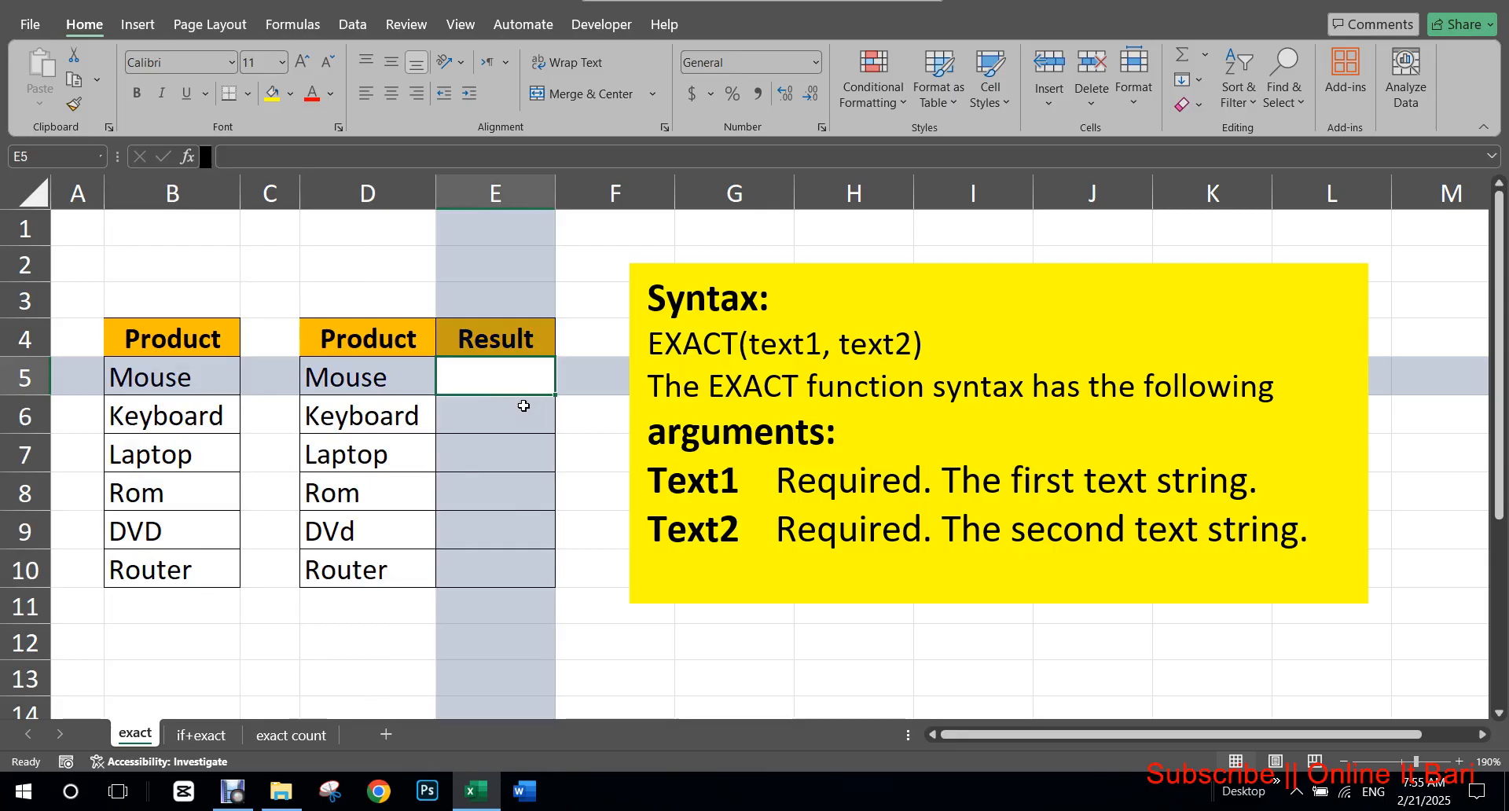
type("=")
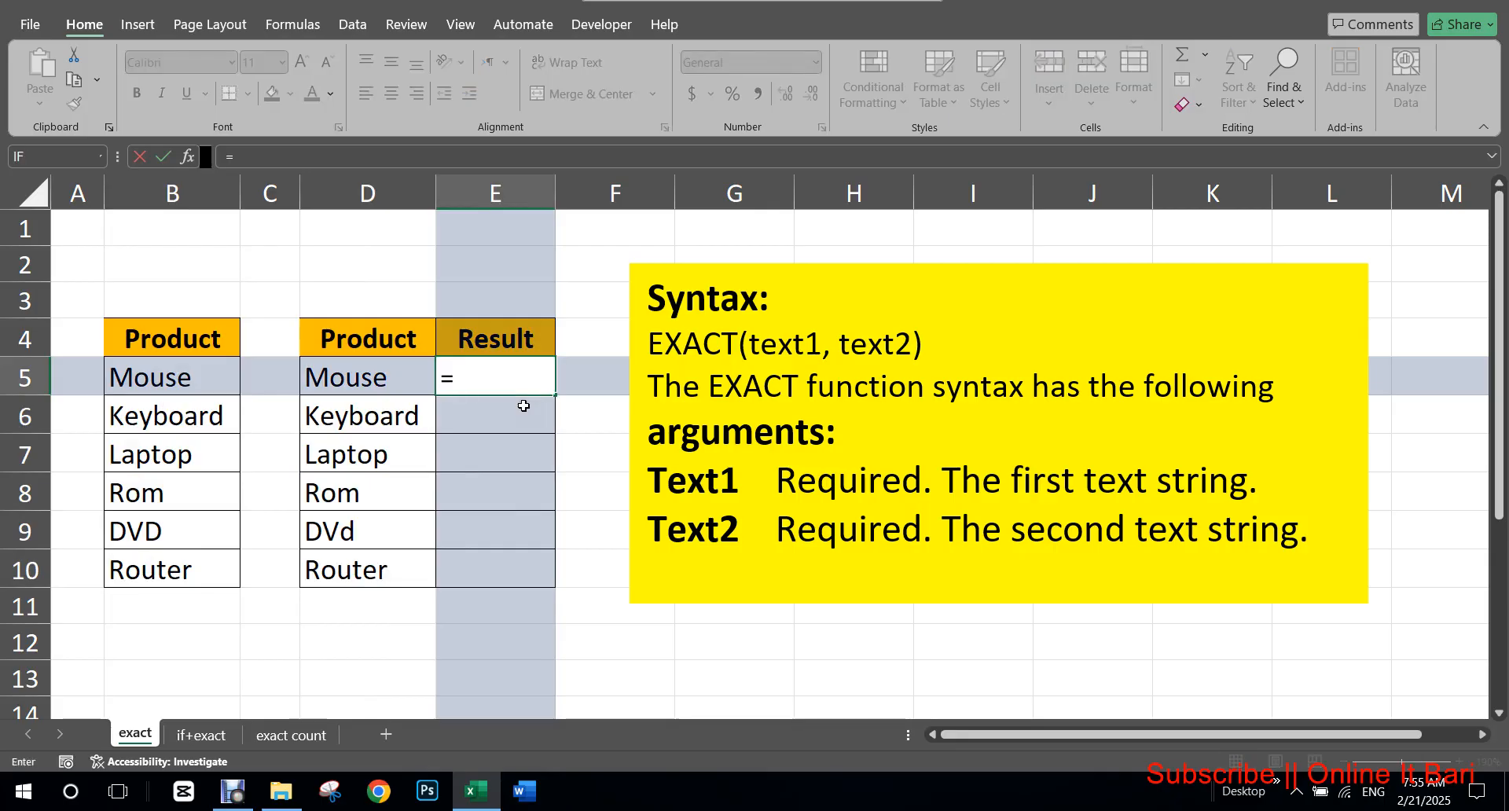
type("ex")
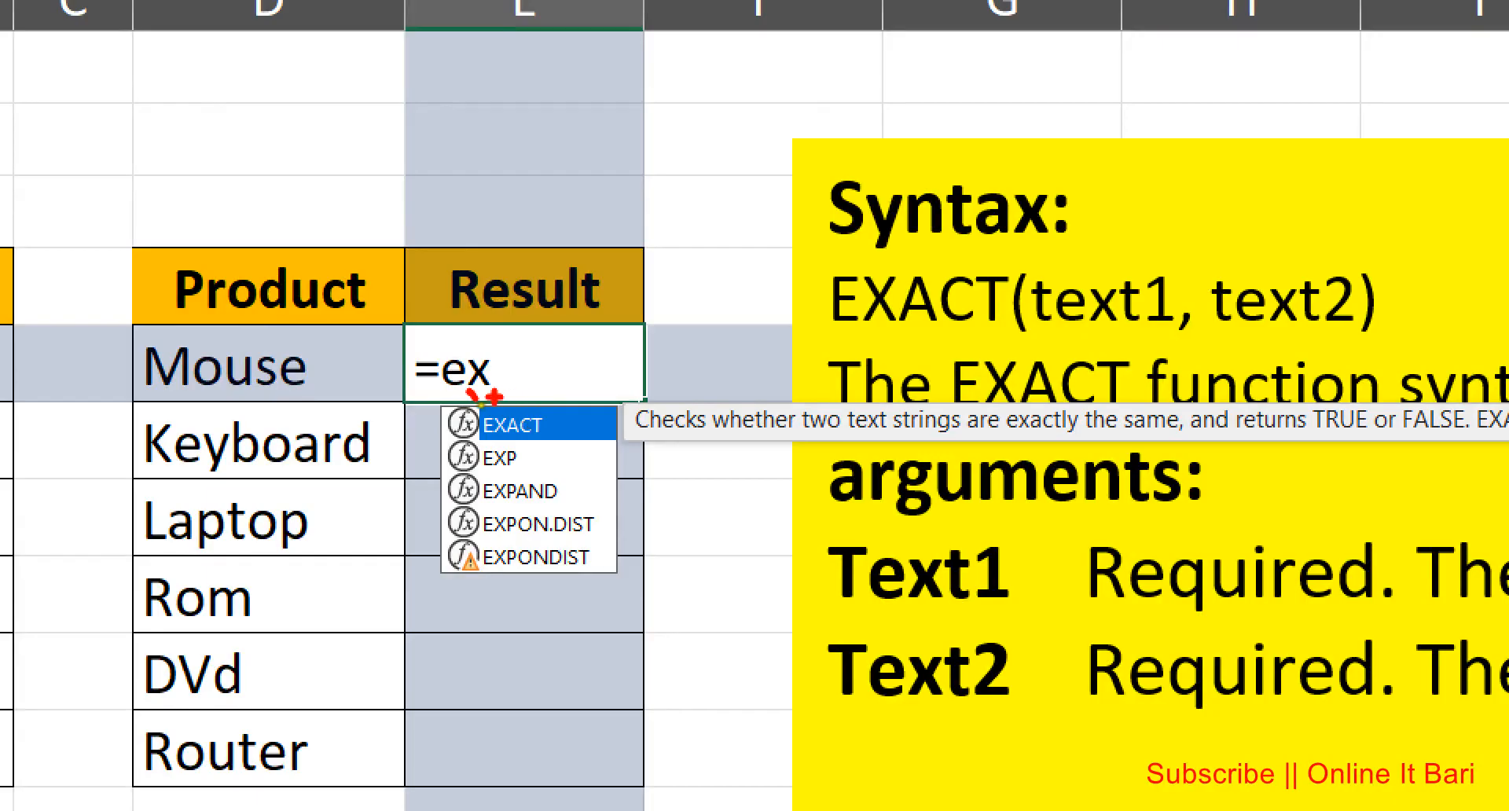
mouse_move(476, 401)
left_mouse_down()
mouse_move(523, 437)
mouse_move(562, 393)
mouse_move(465, 409)
left_mouse_up()
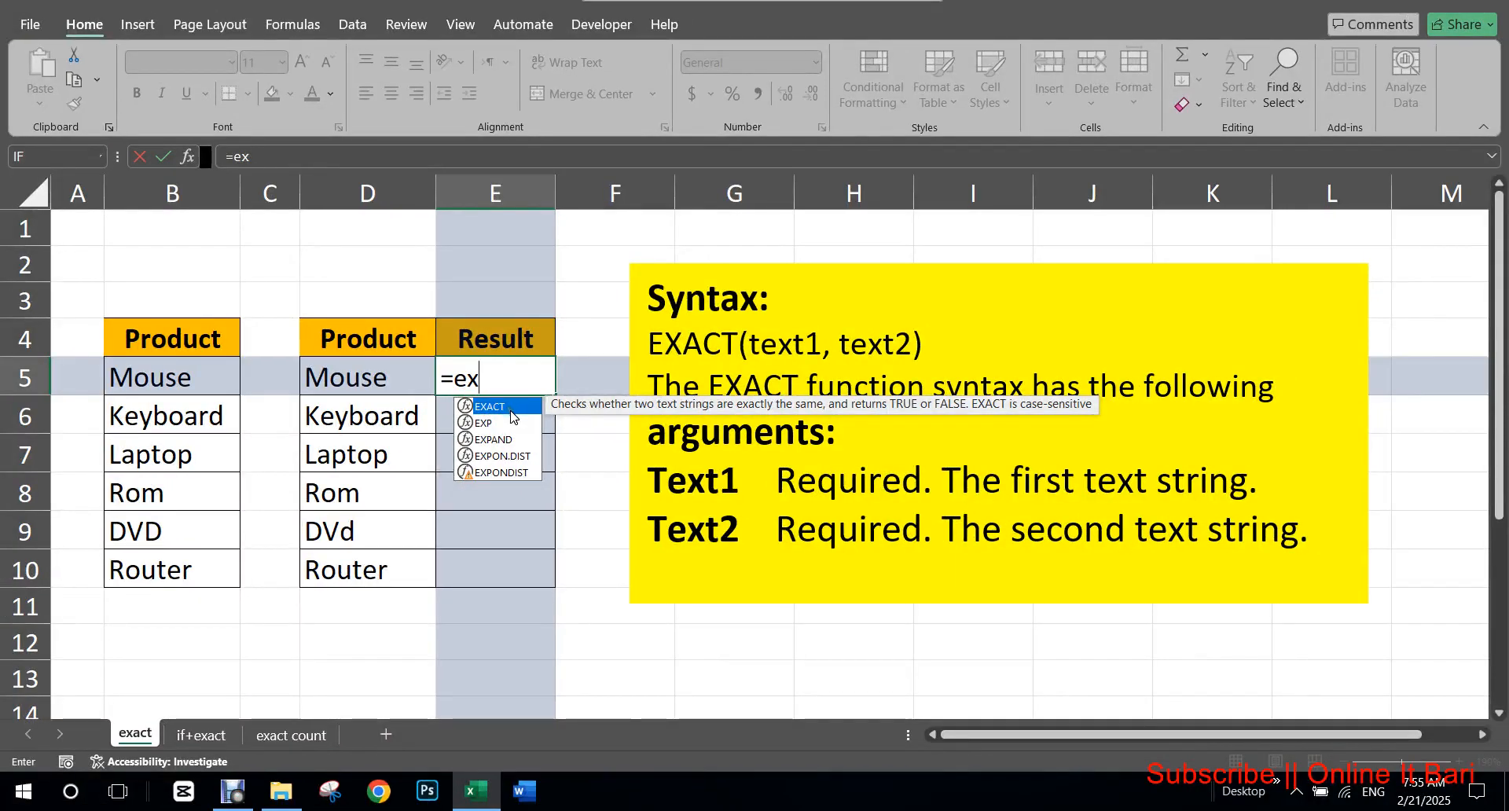
double_click(511, 408)
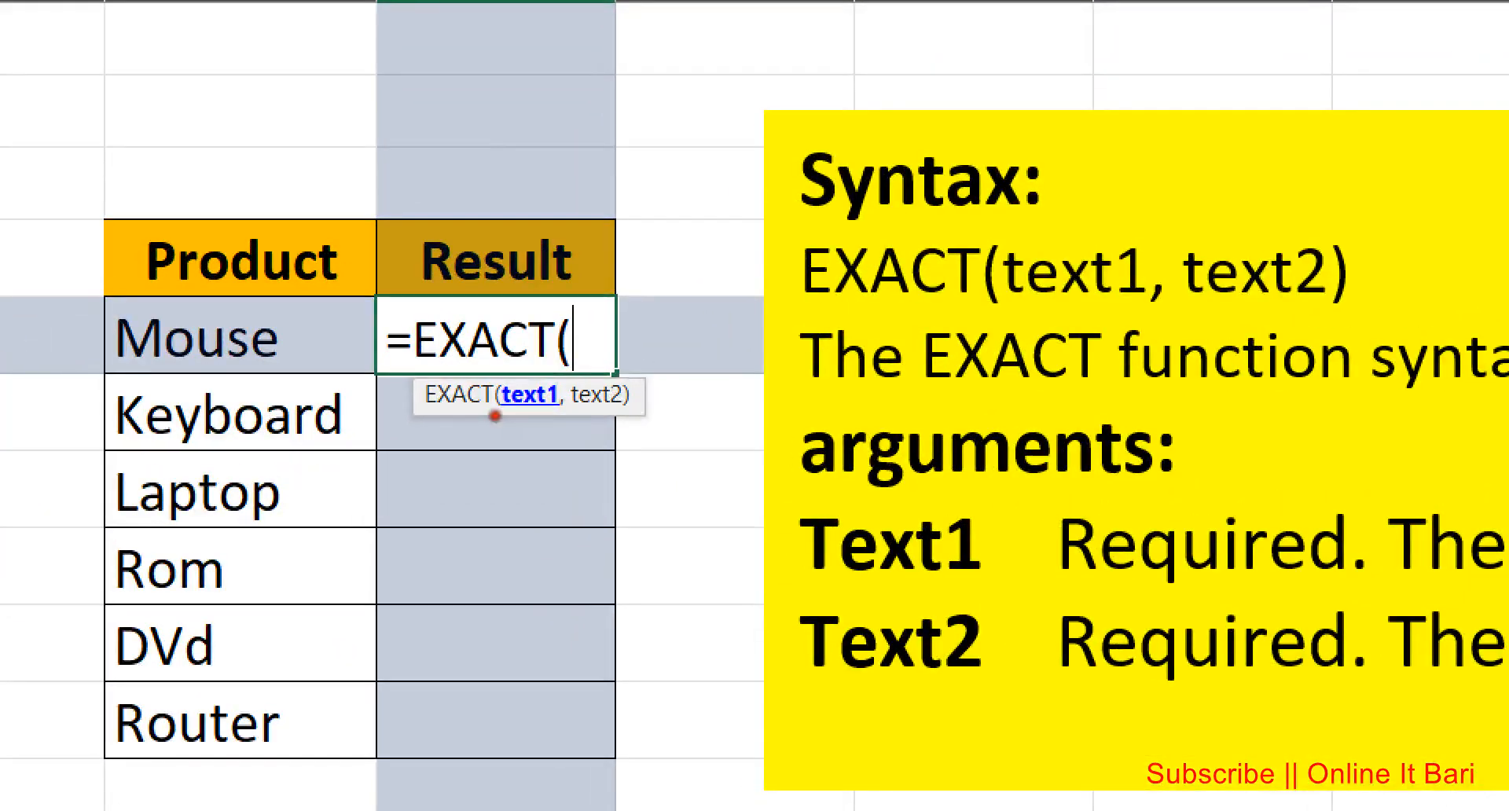
left_click_drag(497, 417, 626, 419)
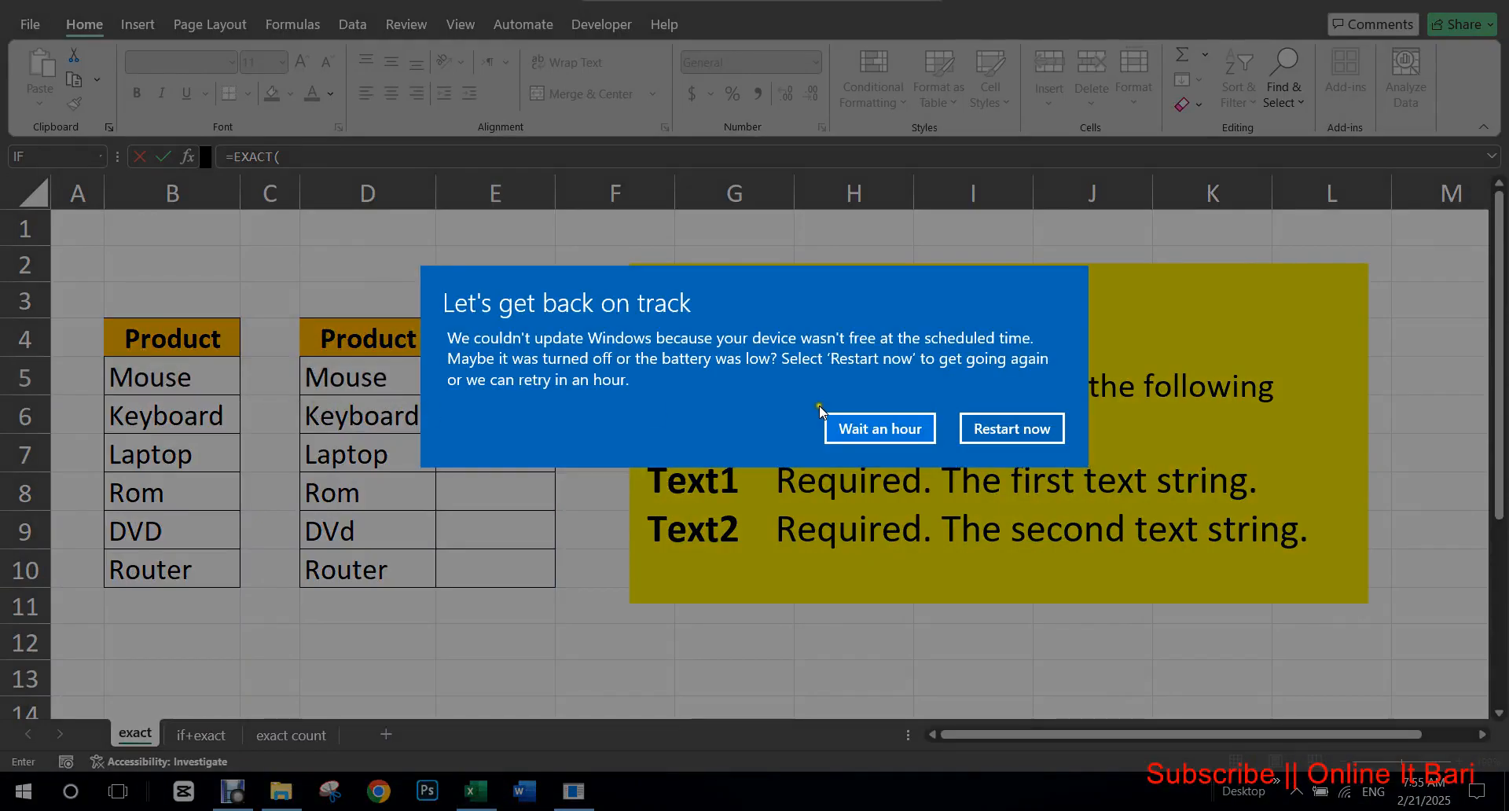
left_click(909, 438)
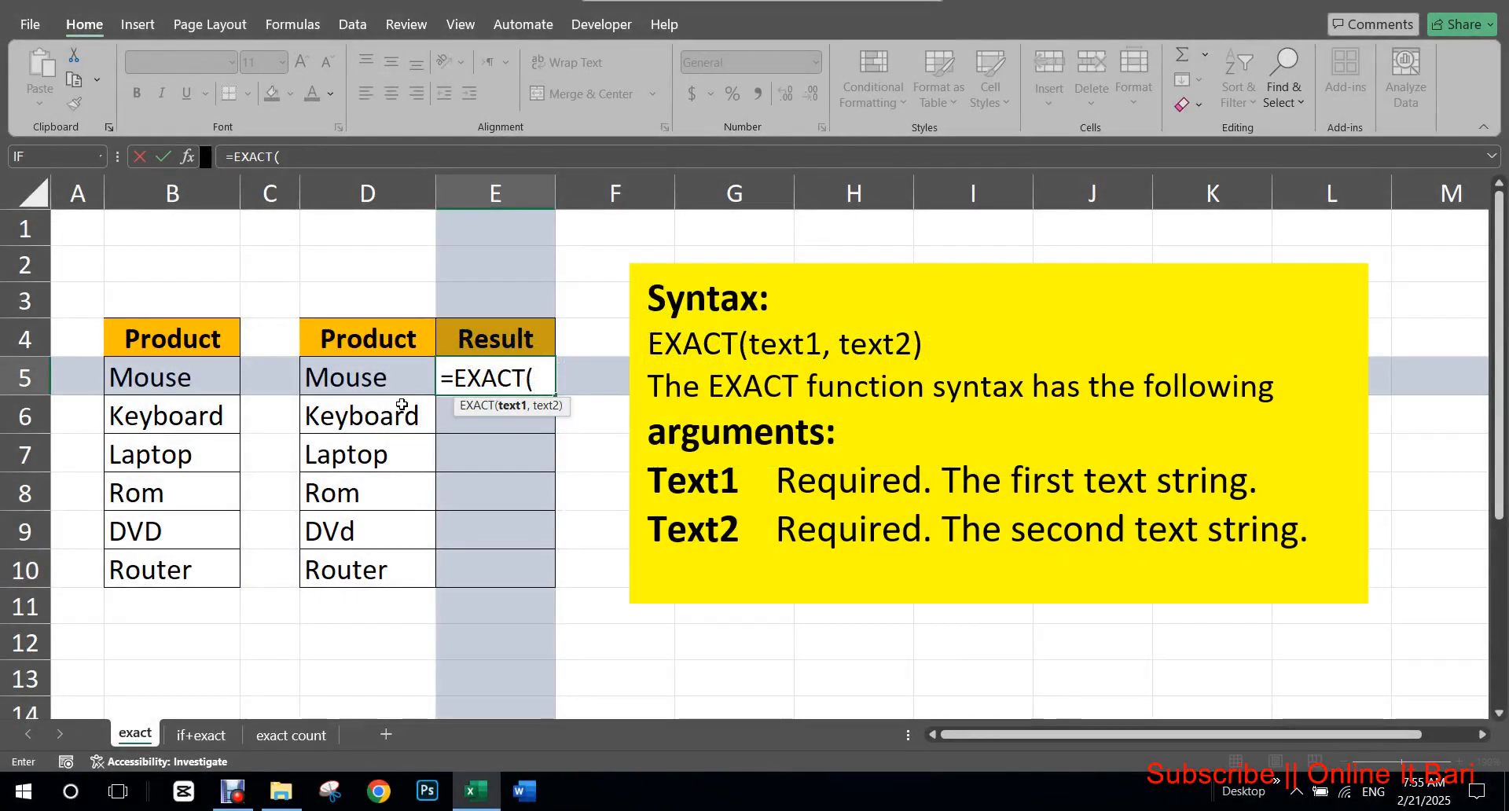
Complete the EXACT formula in E5 with B5 as the first text and D5 as the second.
left_click(170, 384)
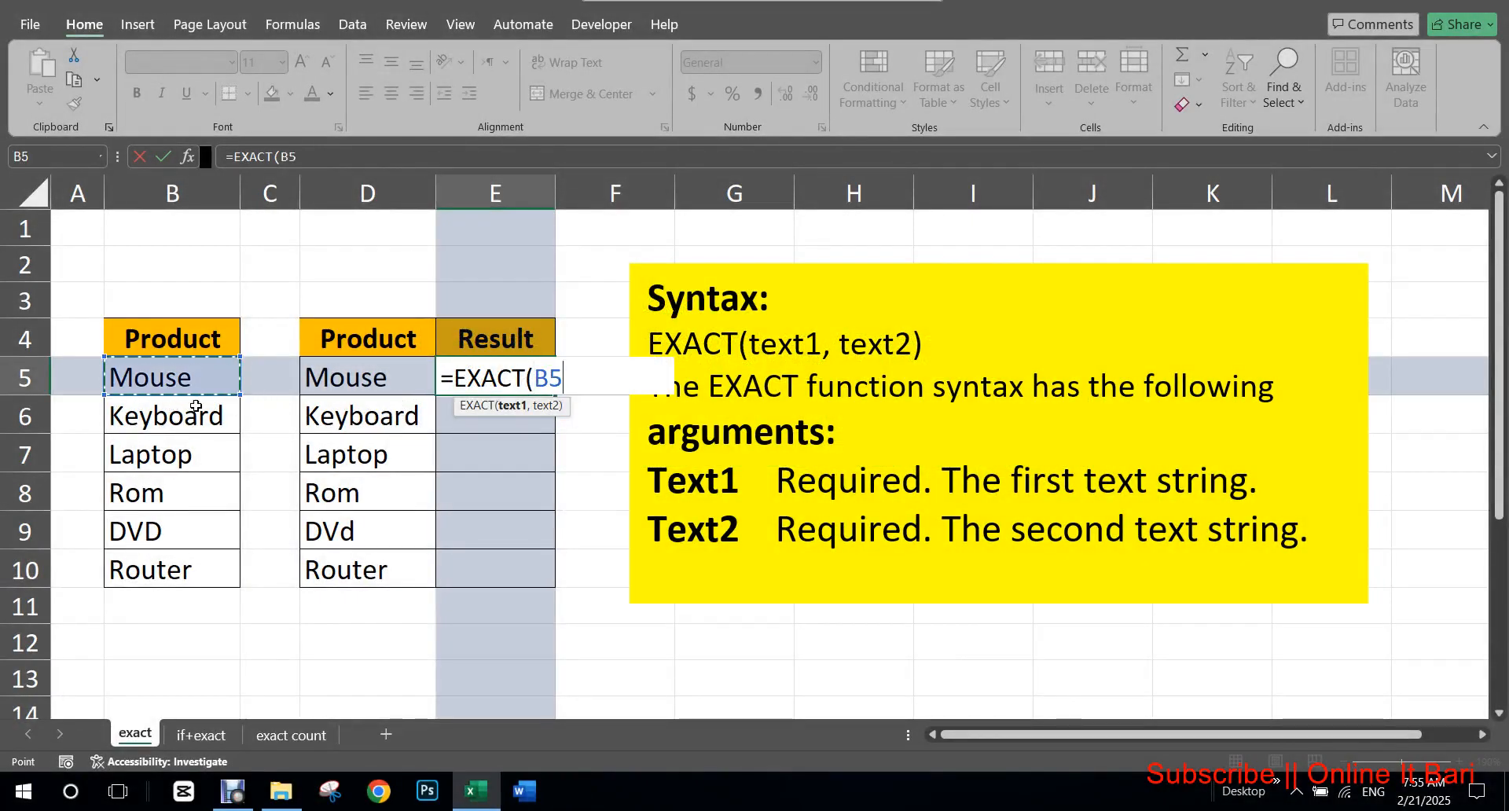
type(",")
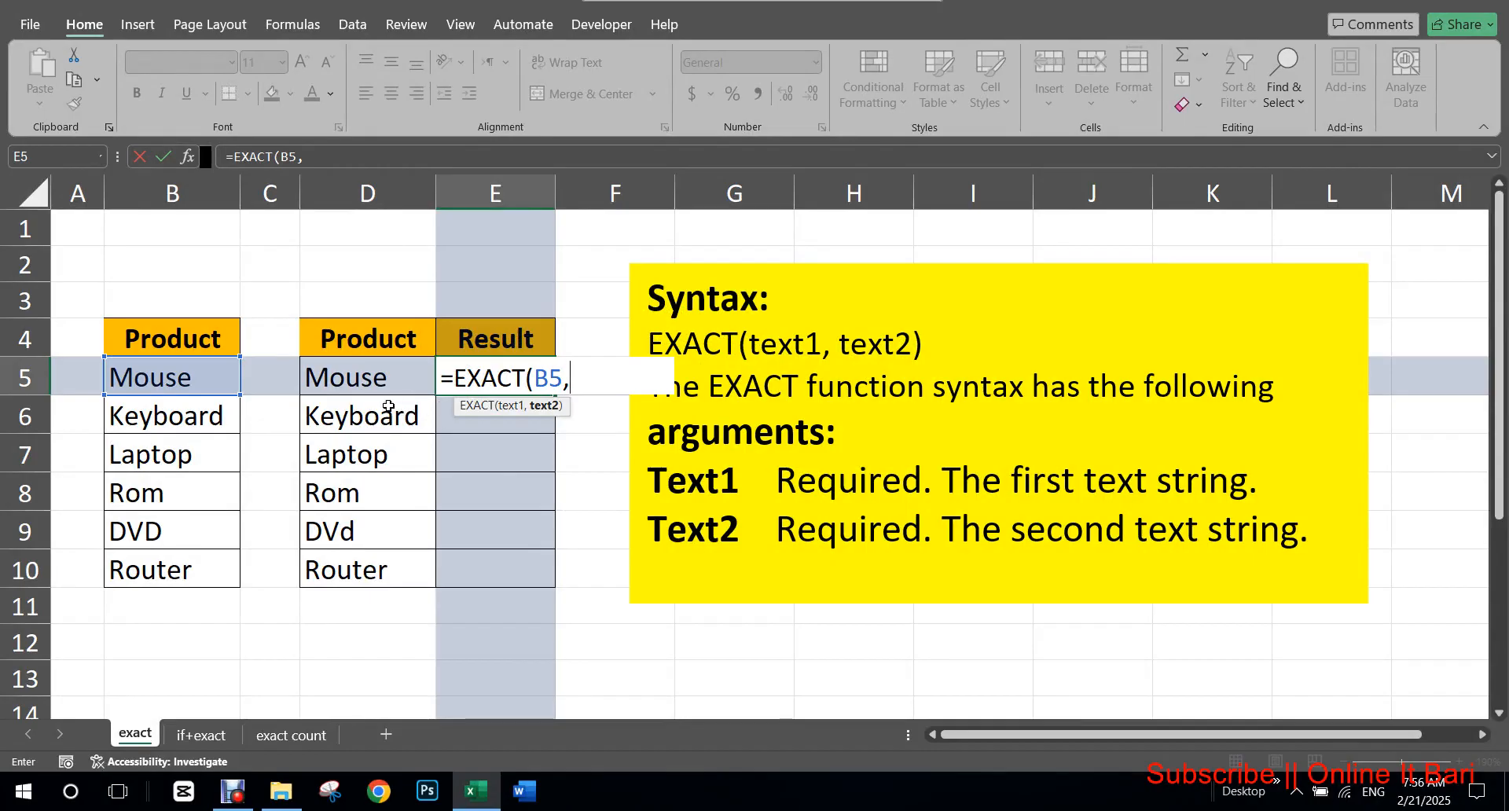
left_click(383, 398)
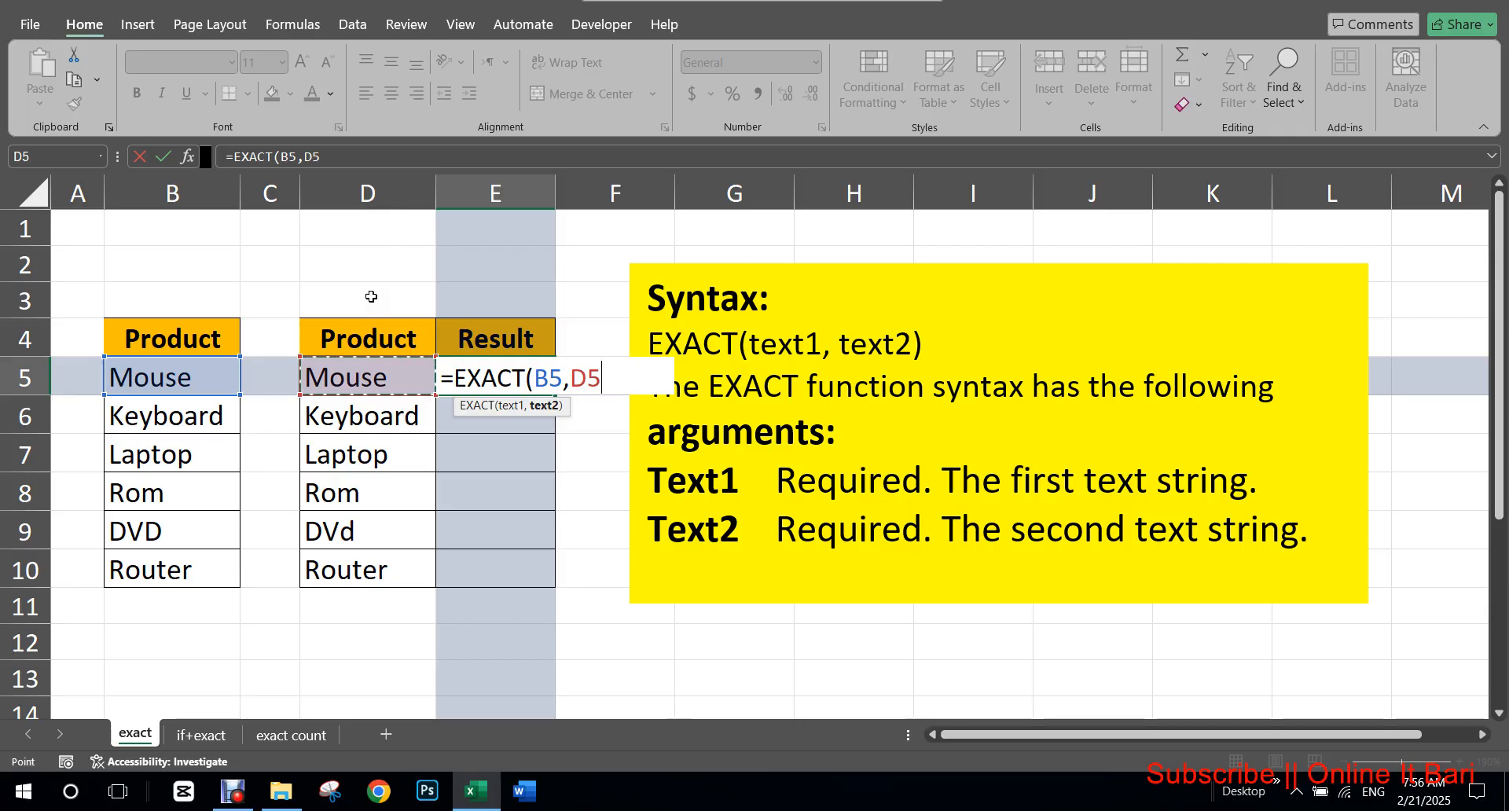
key("Return")
Fill the EXACT formula from E5 down the Result column to E10.
key("Up")
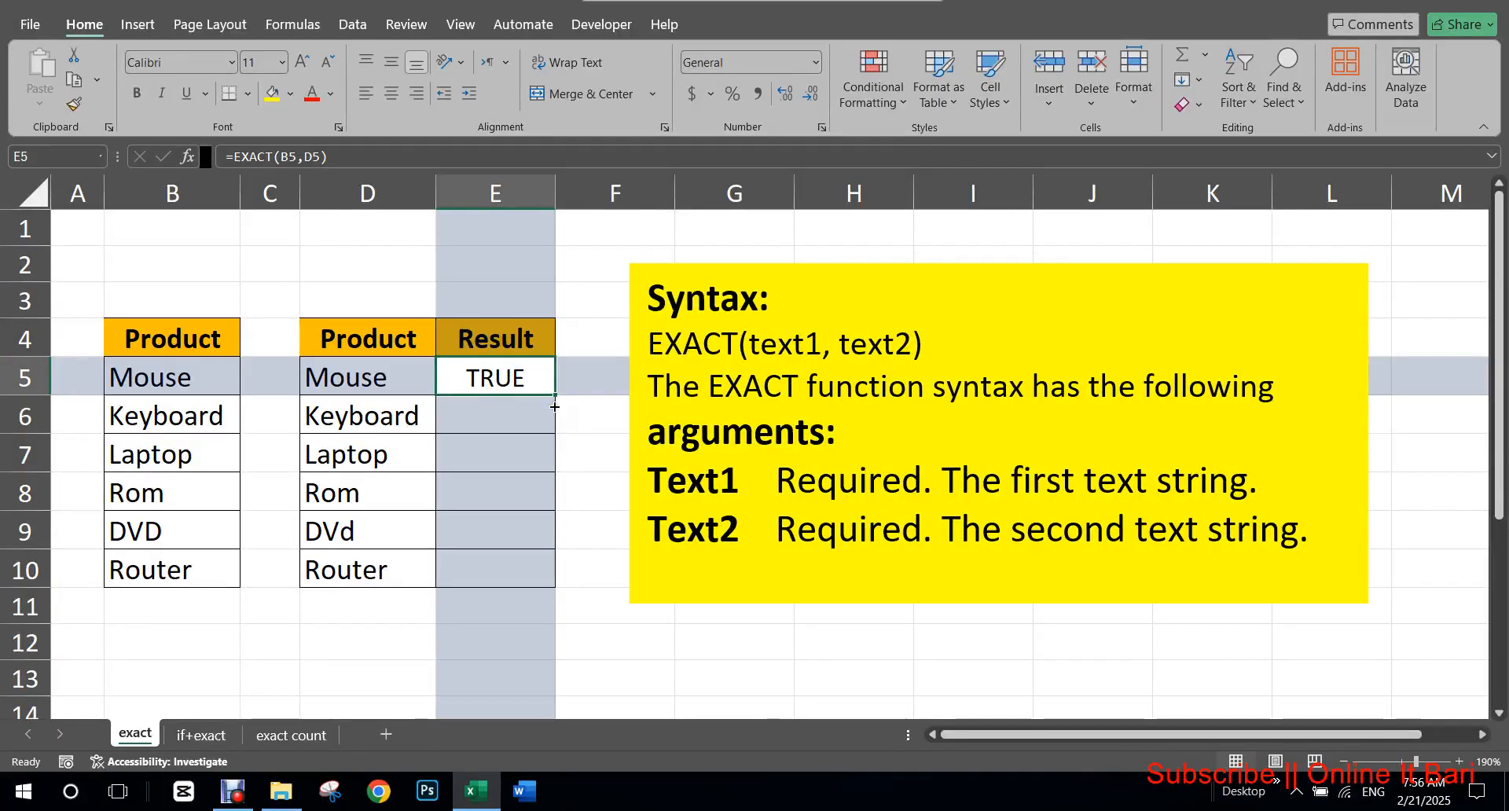
double_click(555, 406)
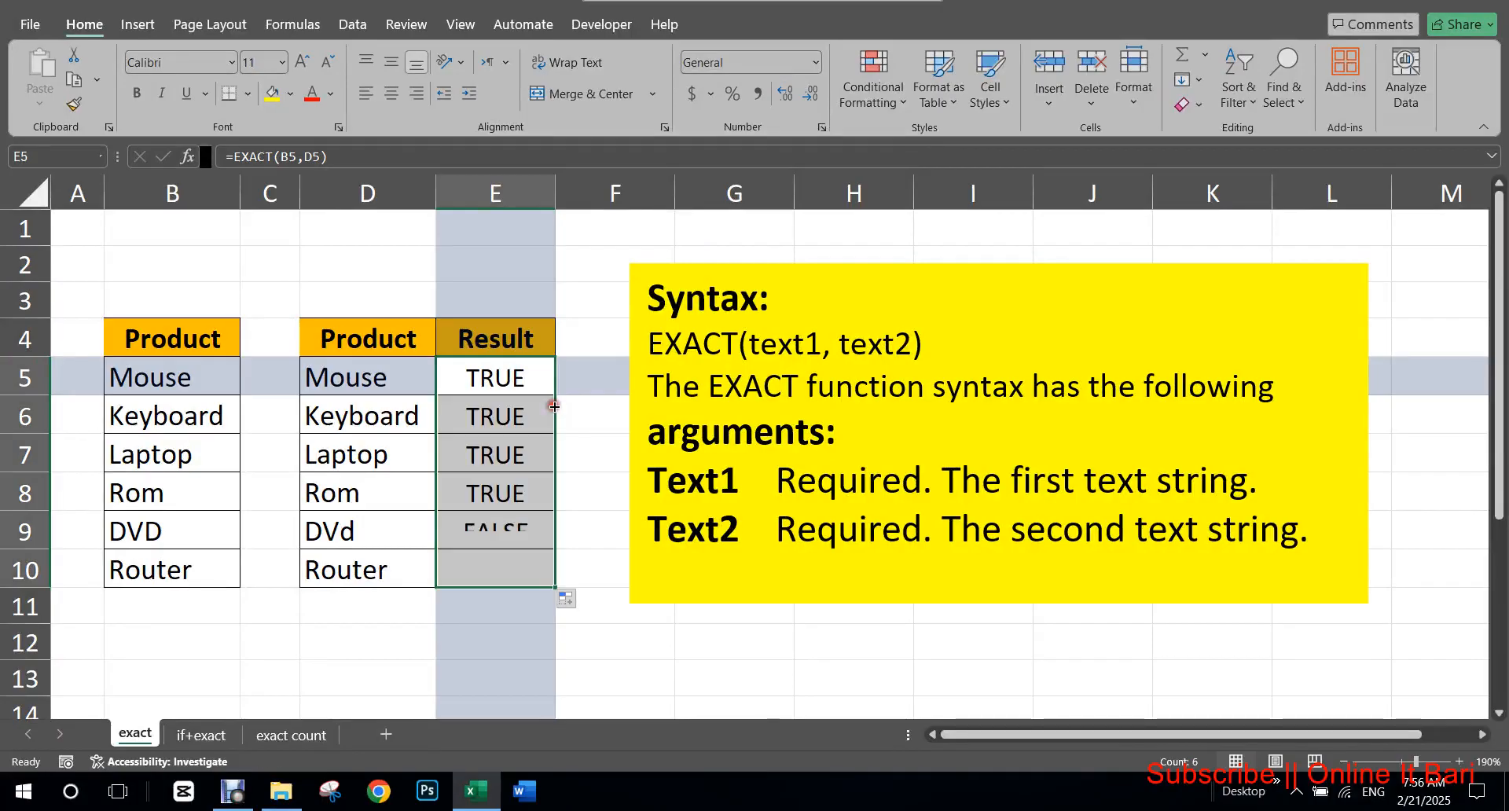
left_click(500, 442)
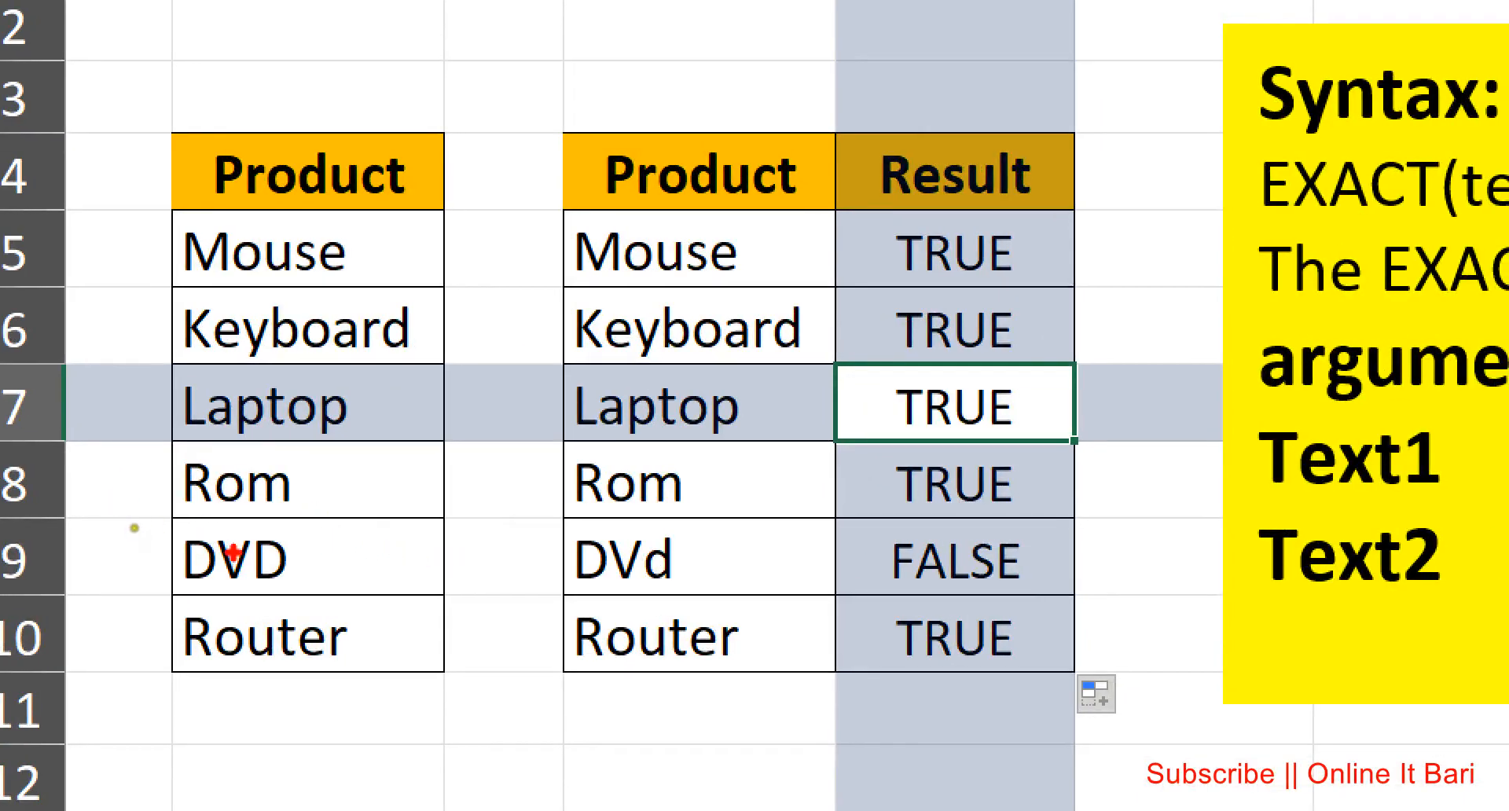
mouse_move(237, 519)
left_mouse_down()
mouse_move(148, 550)
mouse_move(319, 553)
left_mouse_up()
mouse_move(651, 520)
left_mouse_down()
mouse_move(597, 522)
mouse_move(711, 579)
mouse_move(686, 518)
left_mouse_up()
mouse_move(989, 550)
left_mouse_down()
mouse_move(894, 521)
mouse_move(955, 597)
mouse_move(1018, 513)
mouse_move(908, 519)
left_mouse_up()
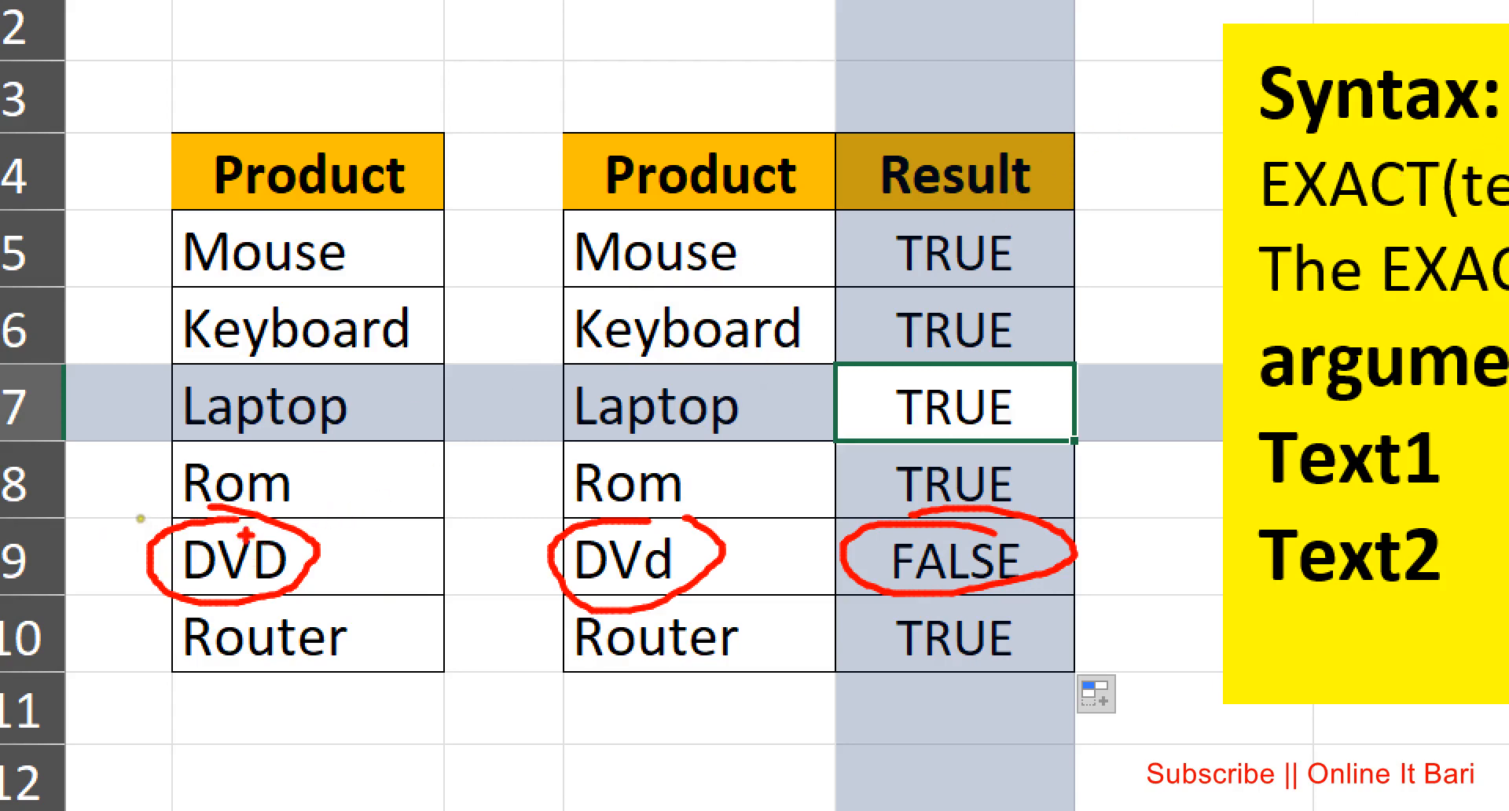
mouse_move(319, 554)
left_mouse_down()
mouse_move(543, 539)
mouse_move(497, 557)
left_mouse_up()
mouse_move(670, 534)
left_mouse_down()
mouse_move(657, 594)
mouse_move(641, 541)
left_mouse_up()
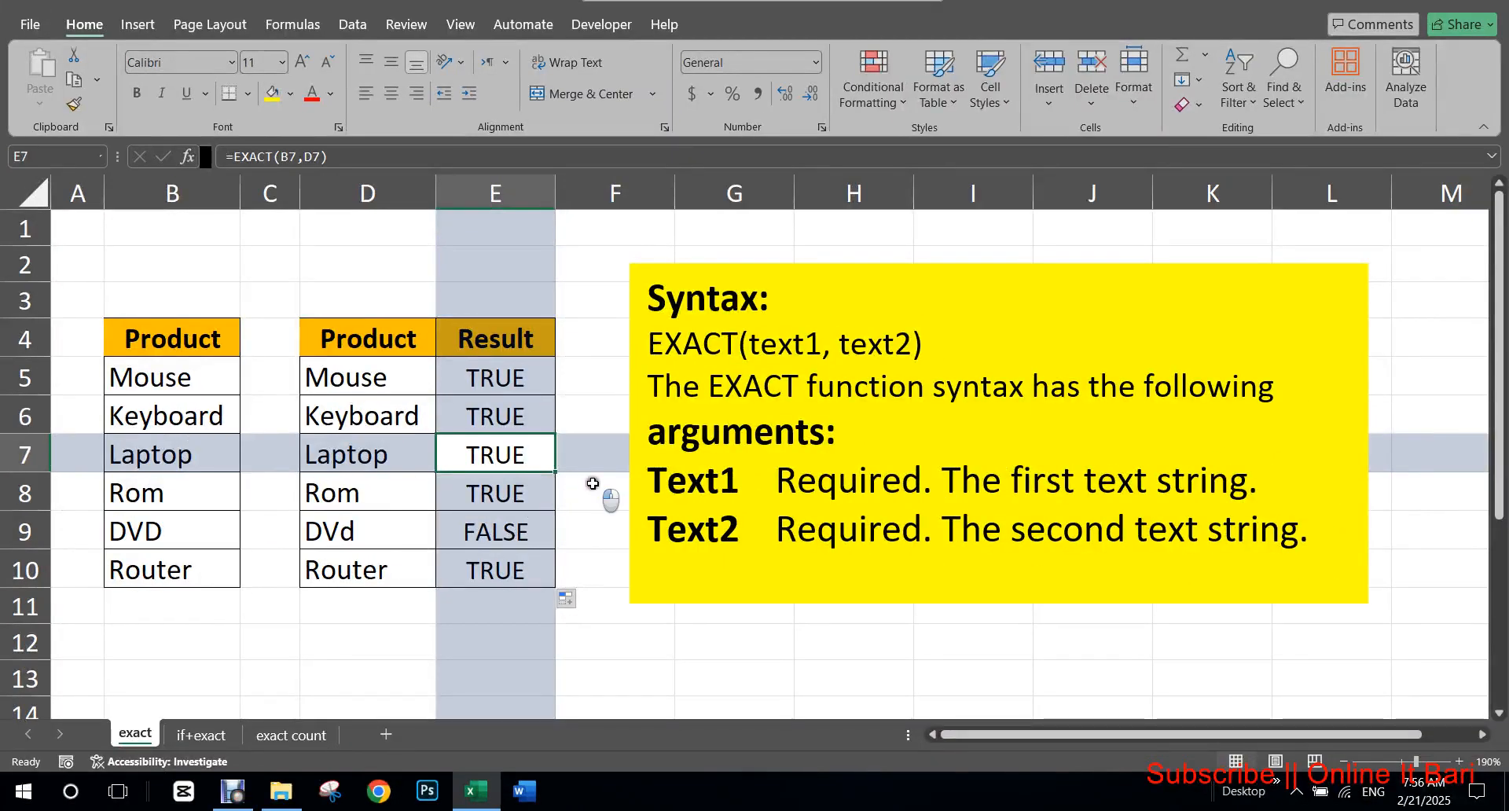
left_click(581, 496)
Open the if+exact sheet and examine the 2024 and 2025 Product and Price columns and the Yes/No column.
left_click(201, 735)
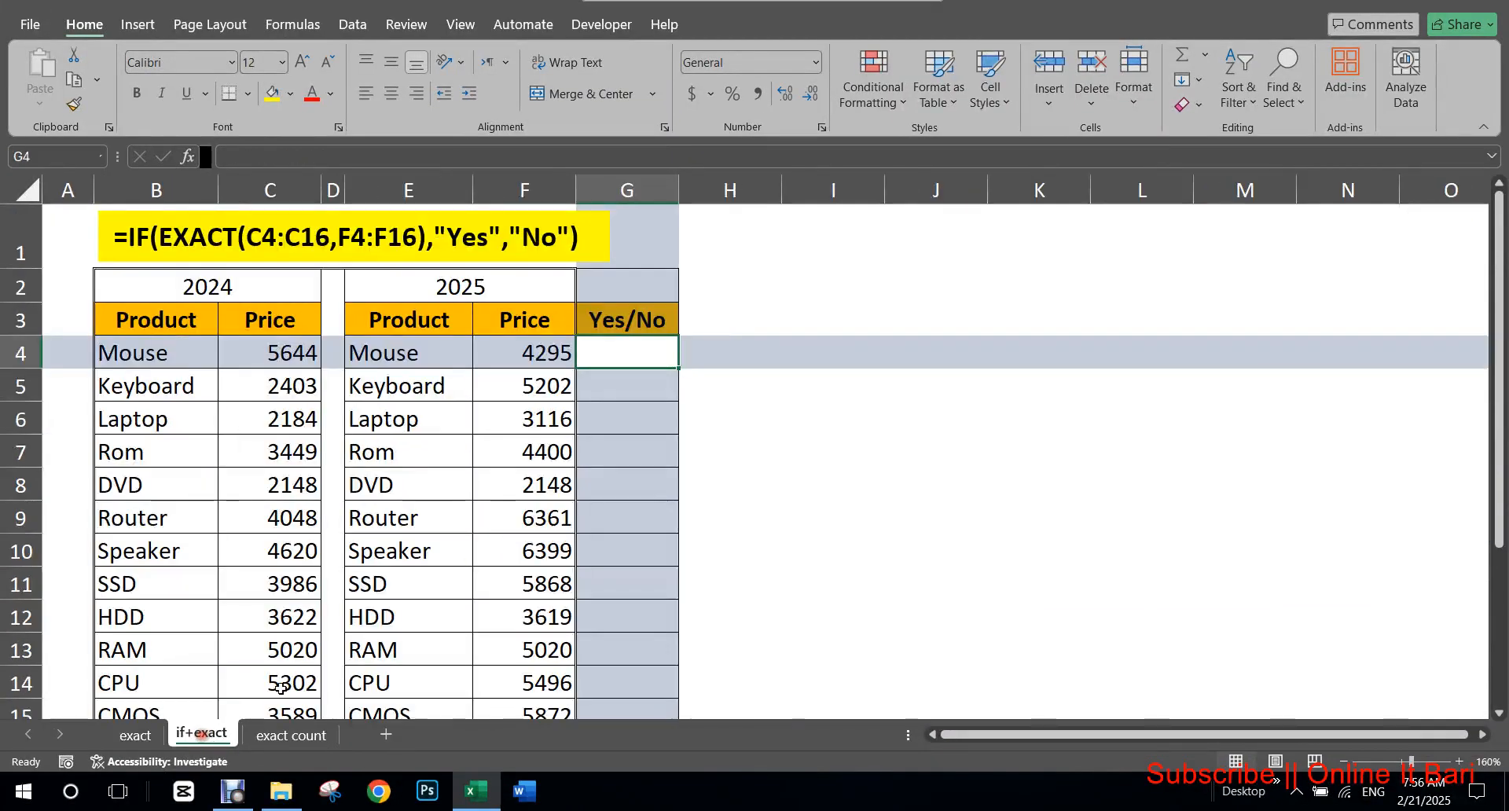
left_click(623, 393)
key("Up")
left_click_drag(223, 291, 192, 365)
left_click(273, 331)
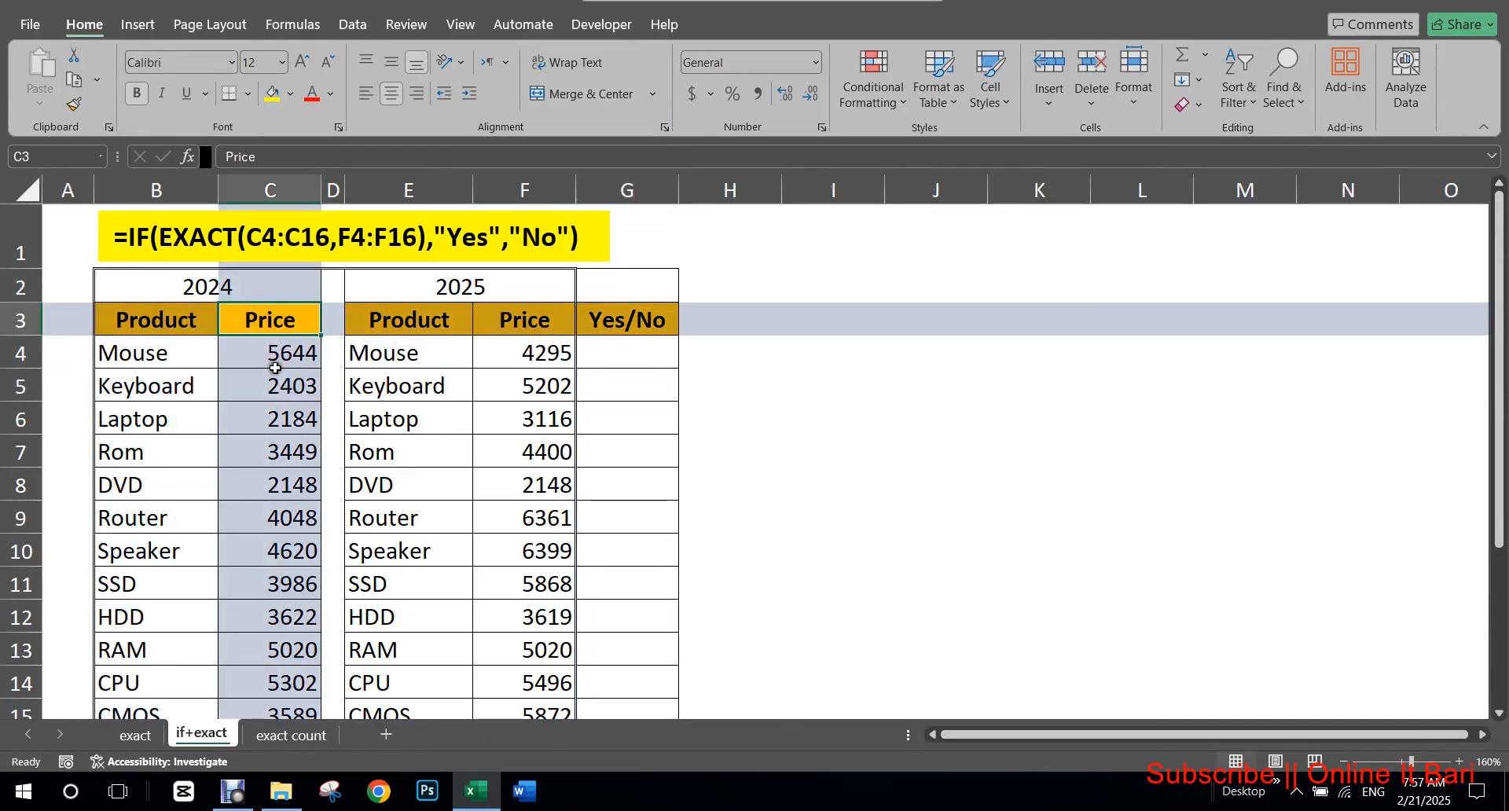
left_click(445, 298)
left_click(430, 331)
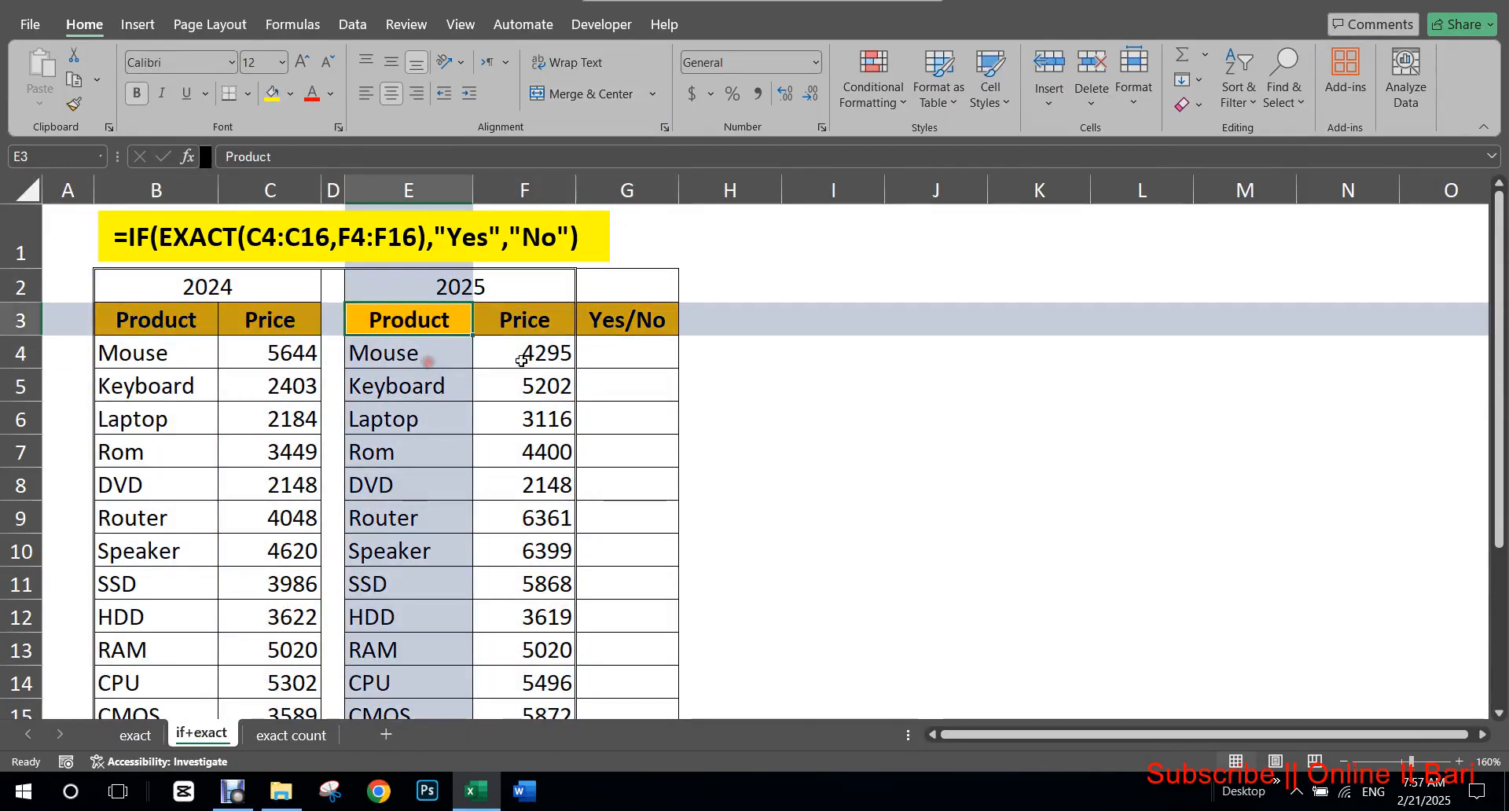
left_click(523, 330)
left_click(612, 361)
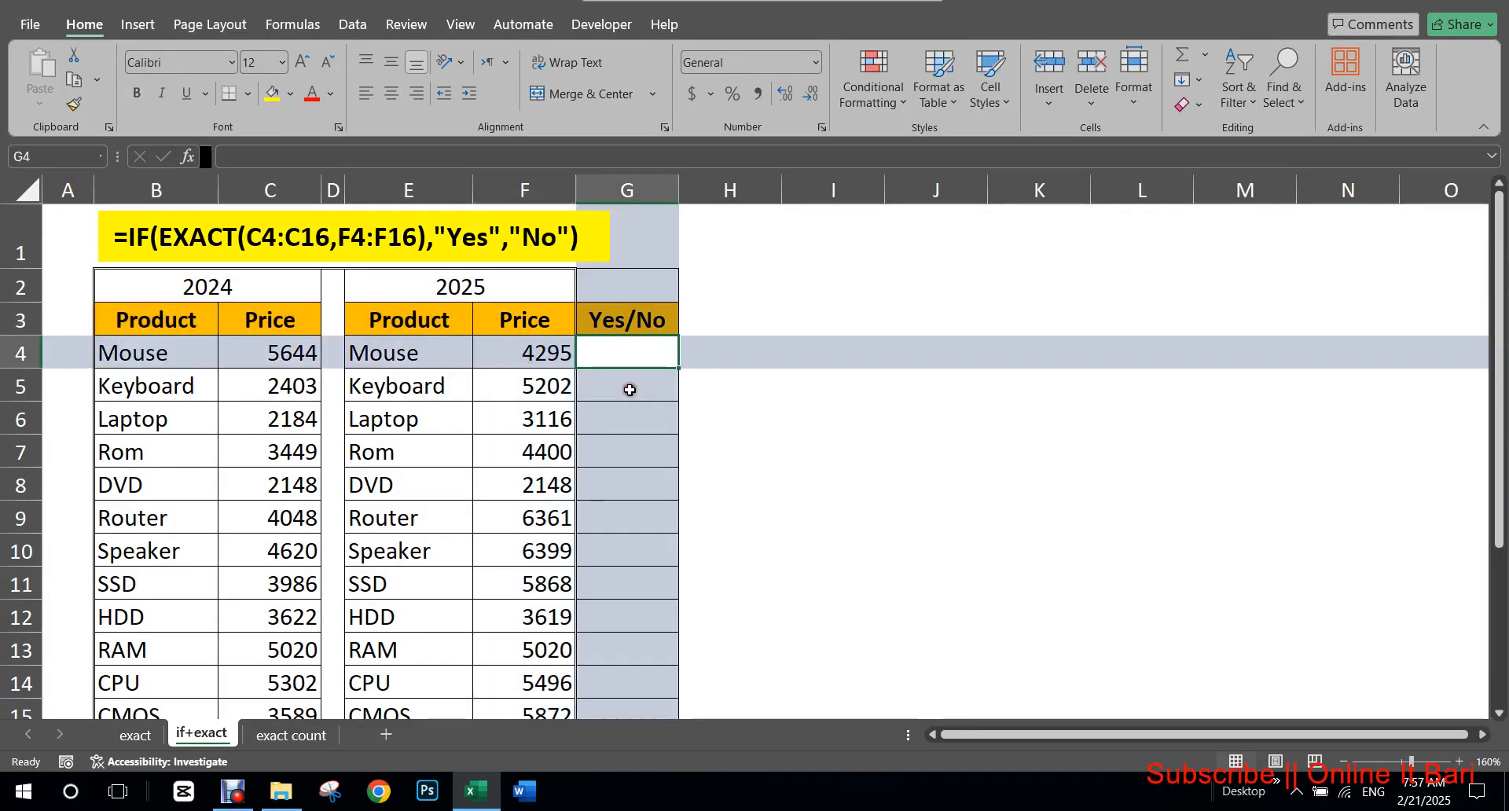
Compare the Mouse prices for 2024 and 2025 in cells C4 and F4.
left_click(269, 367)
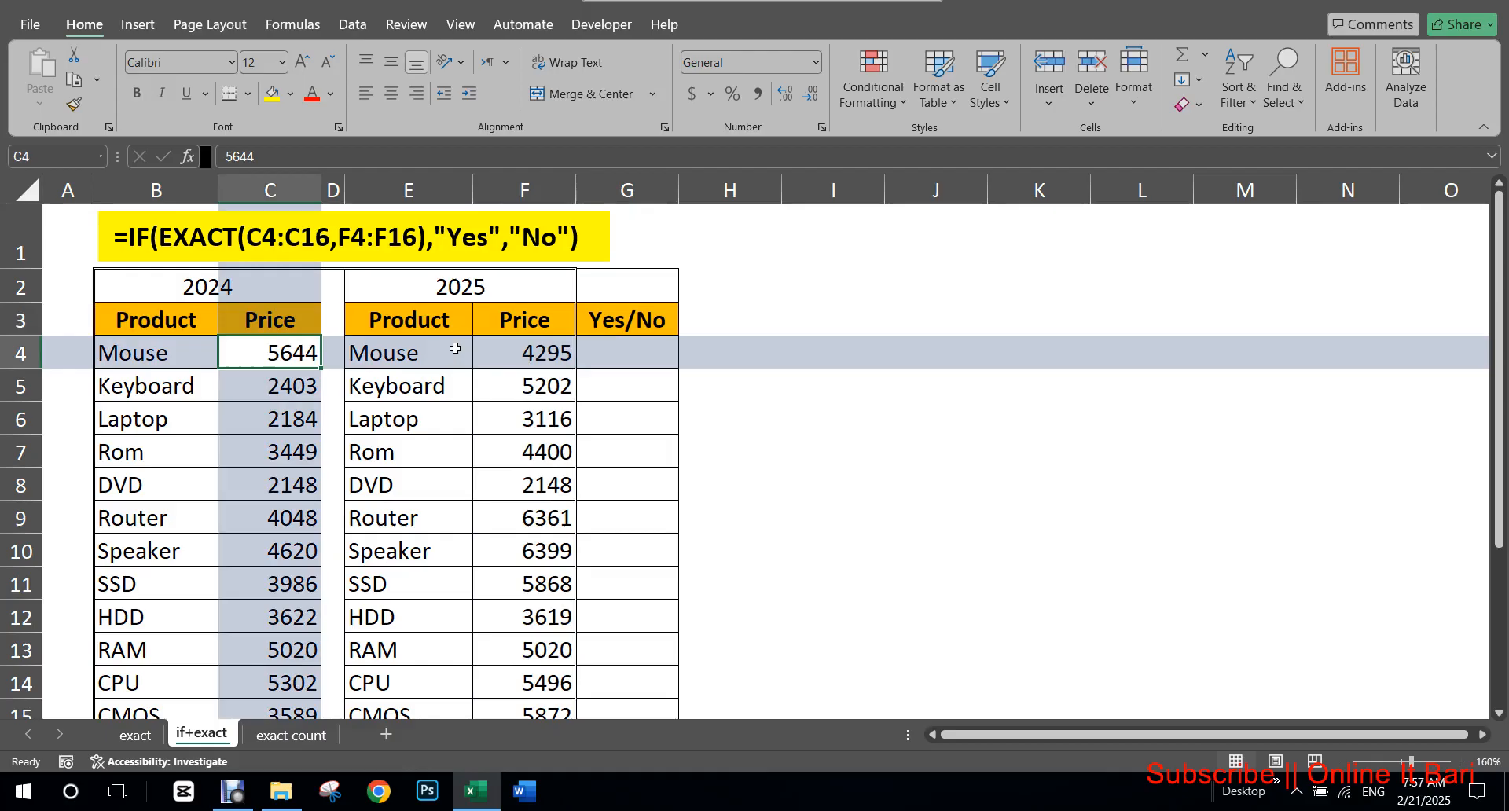
left_click(633, 361)
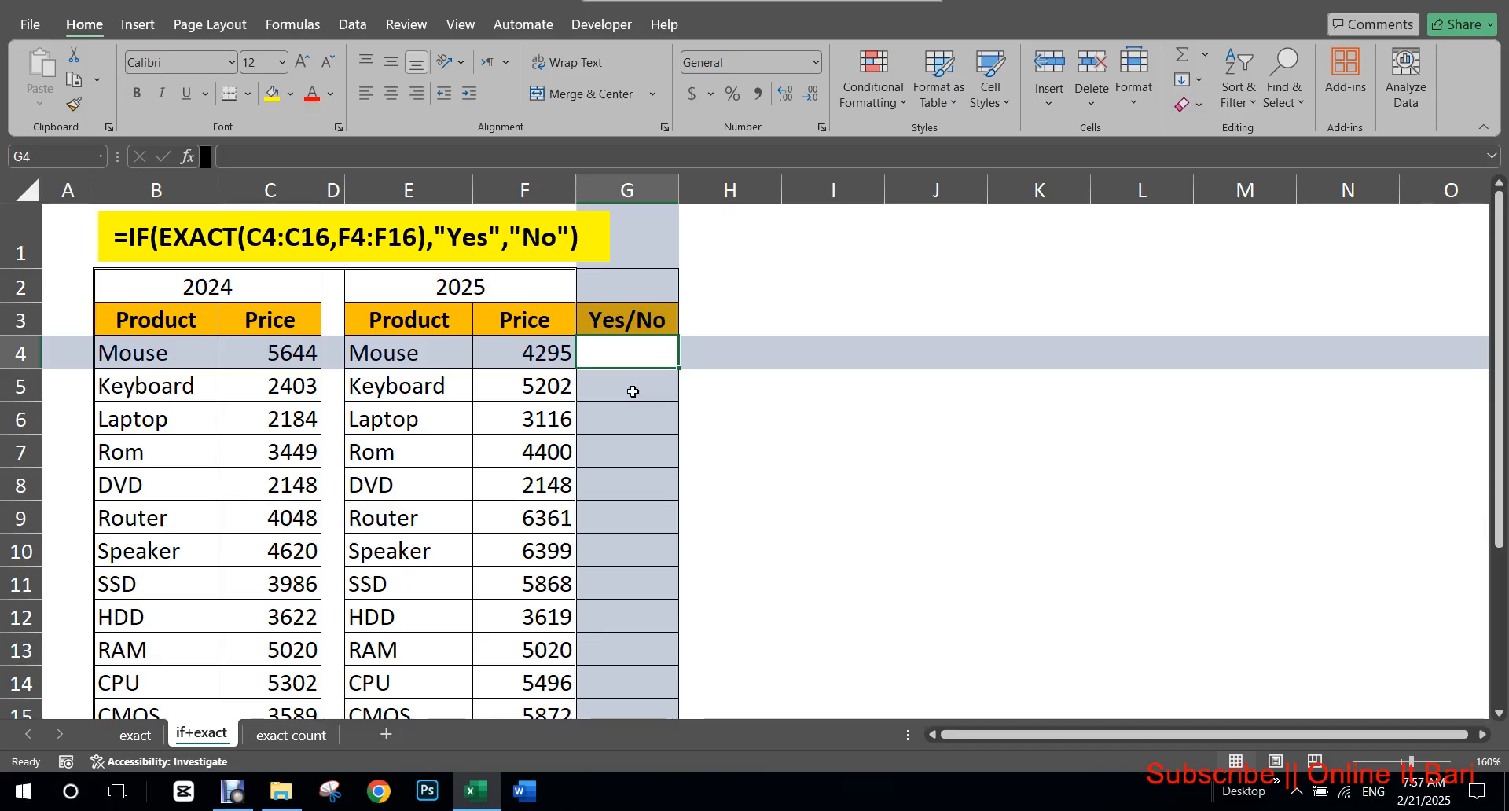
key("Left")
key("Left")
key("Left")
key("Left")
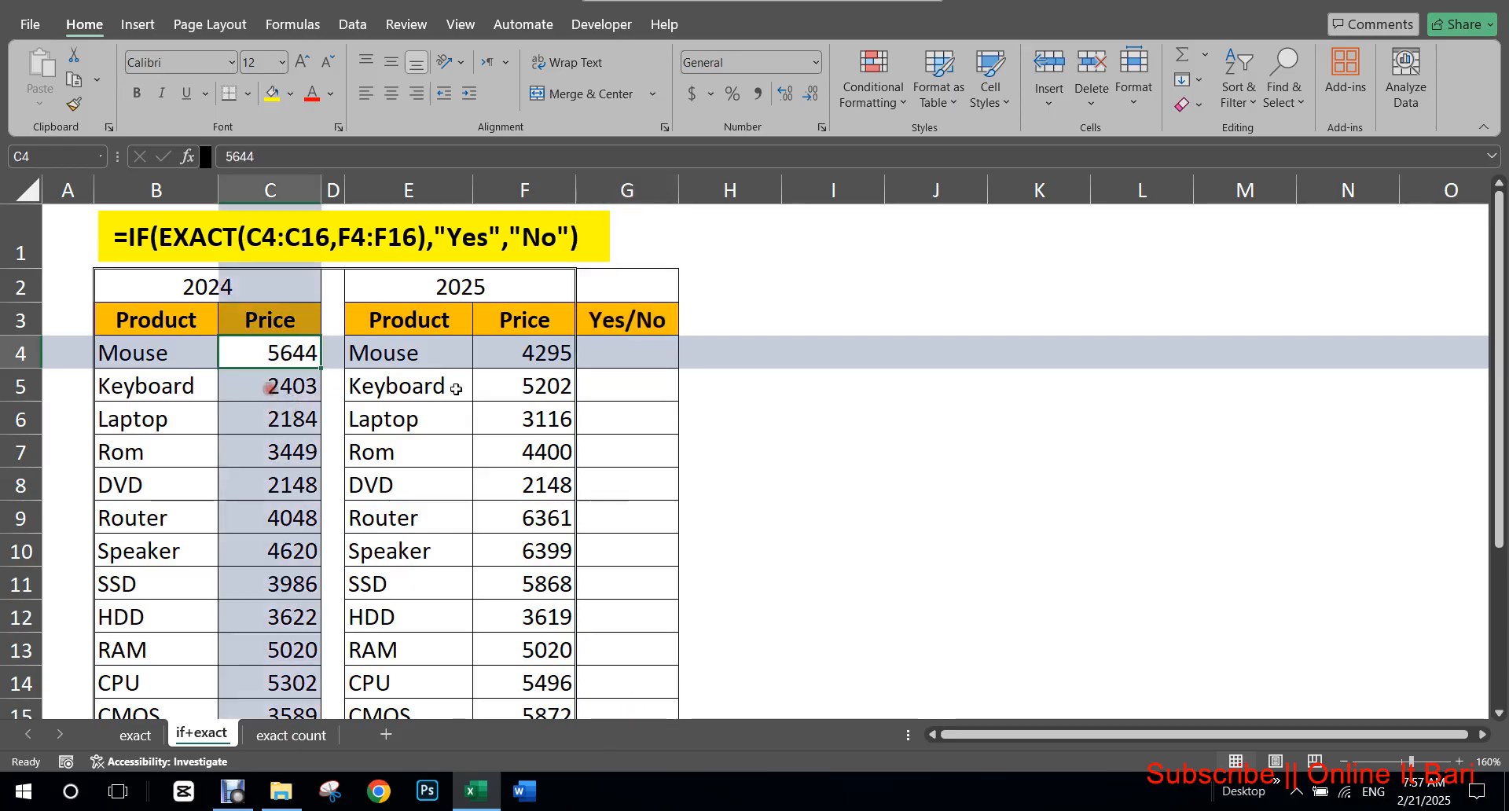
key("Right")
key("Right")
key("Right")
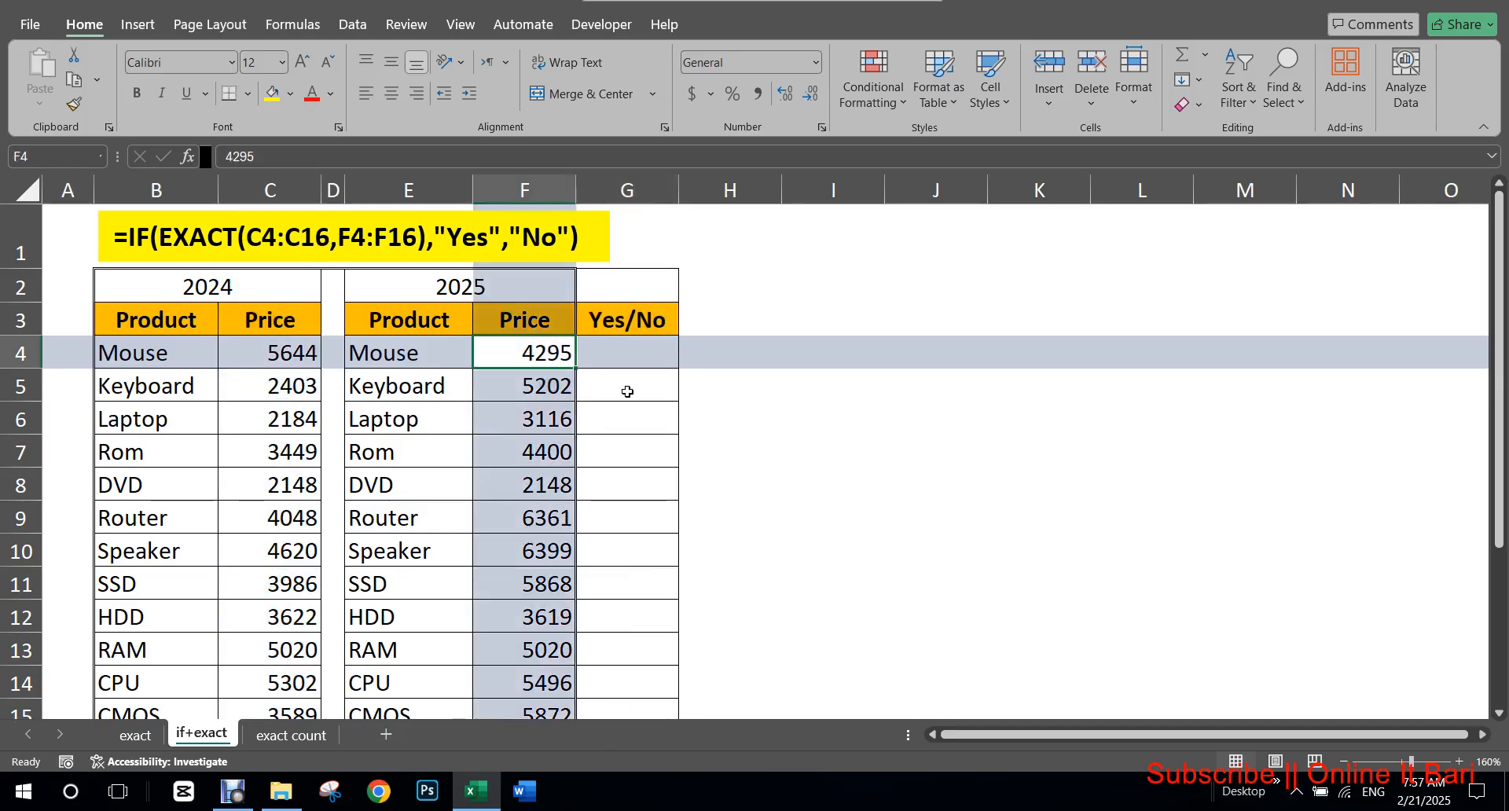
Start an IF formula in cell G4 with a nested EXACT function as its logical test.
key("Right")
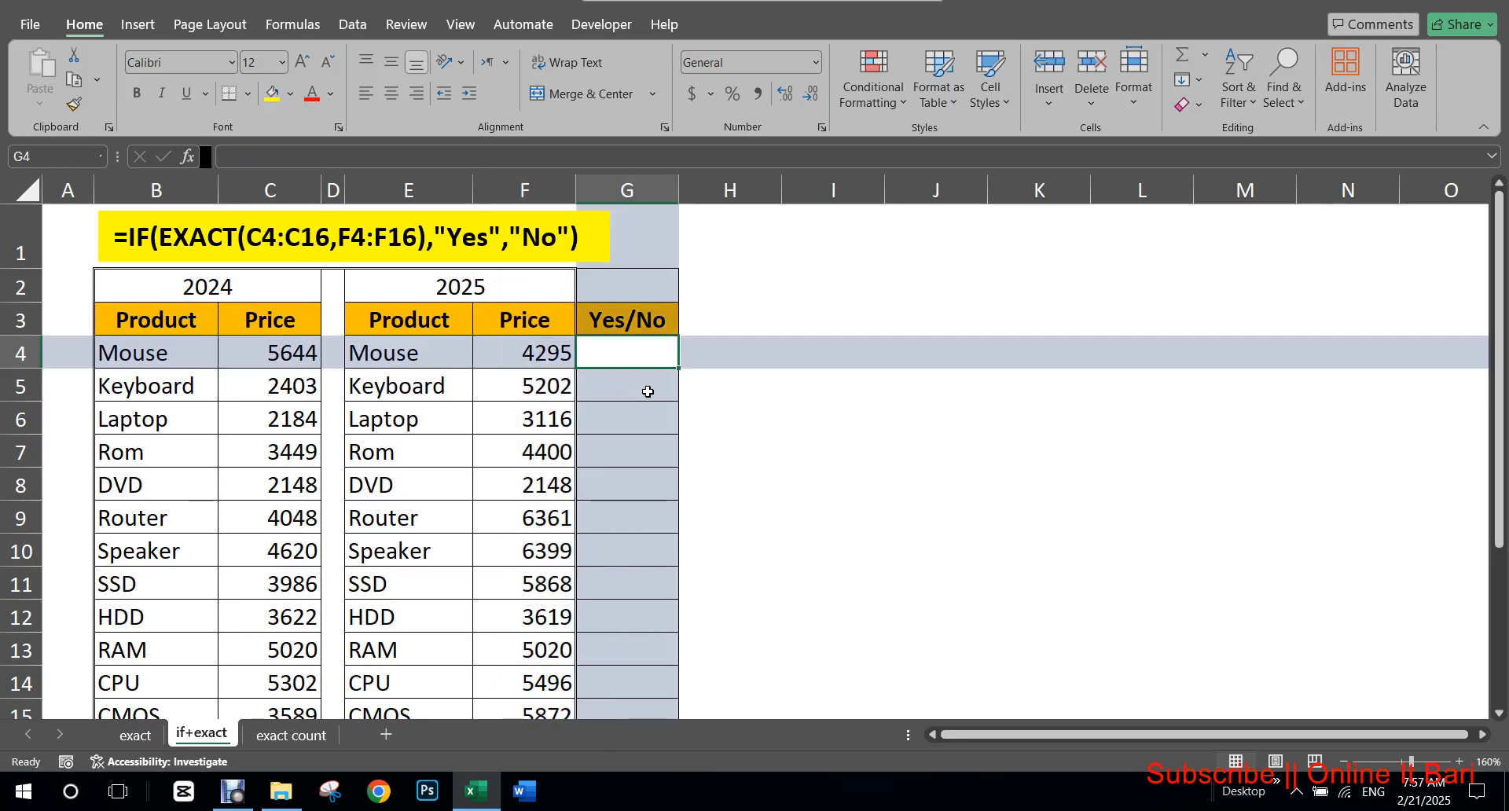
type("=")
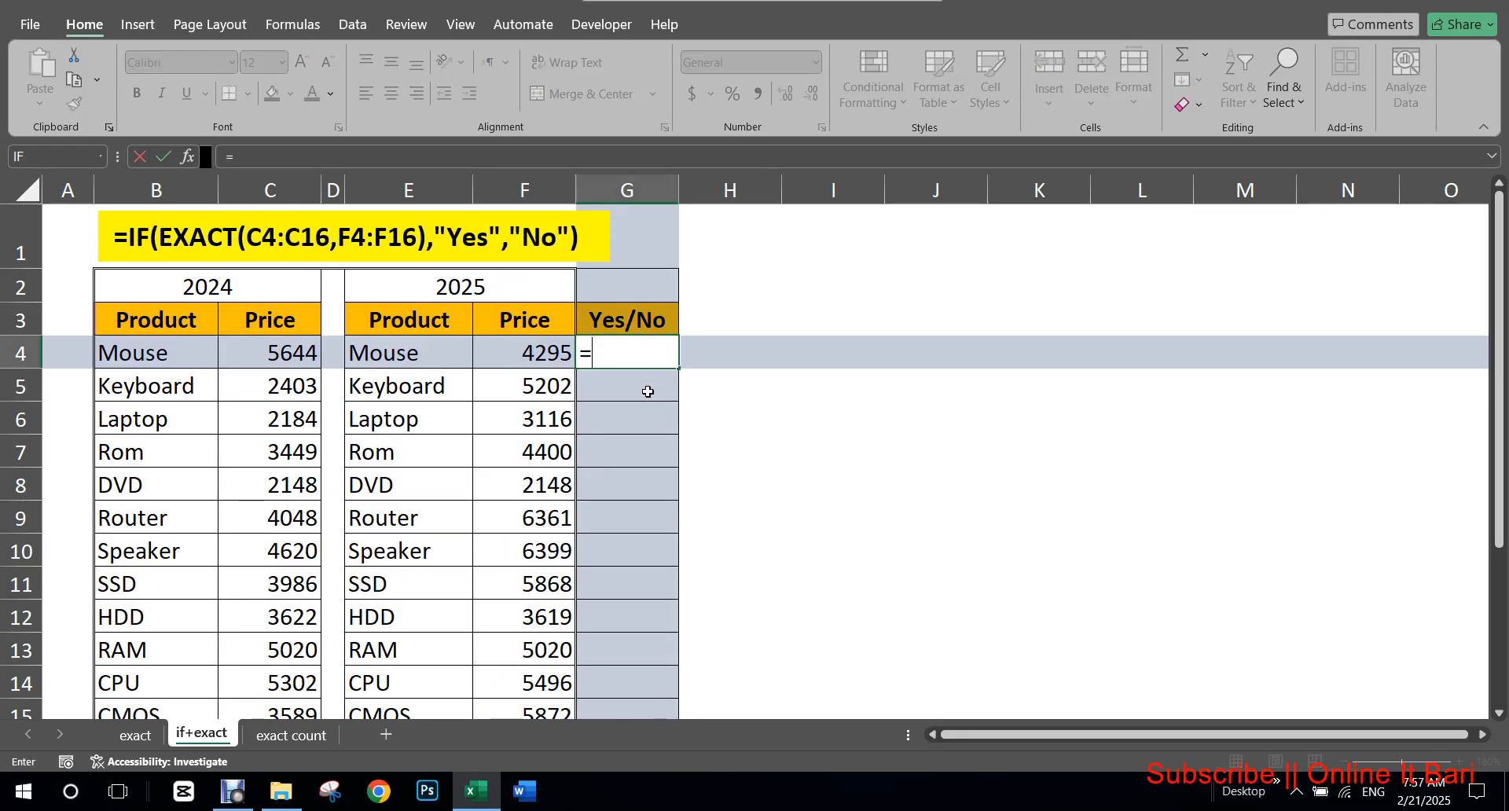
type("if")
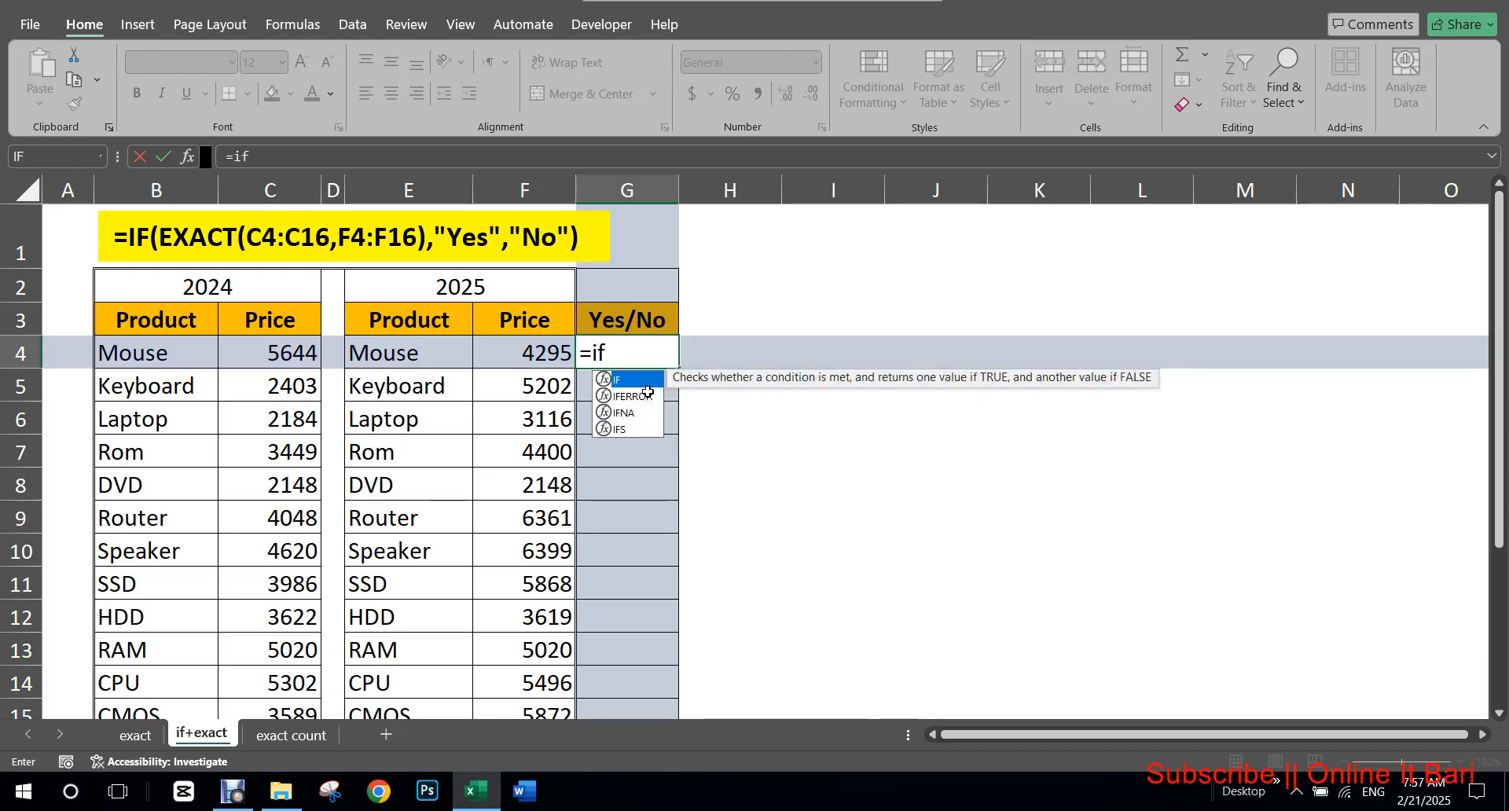
key("Tab")
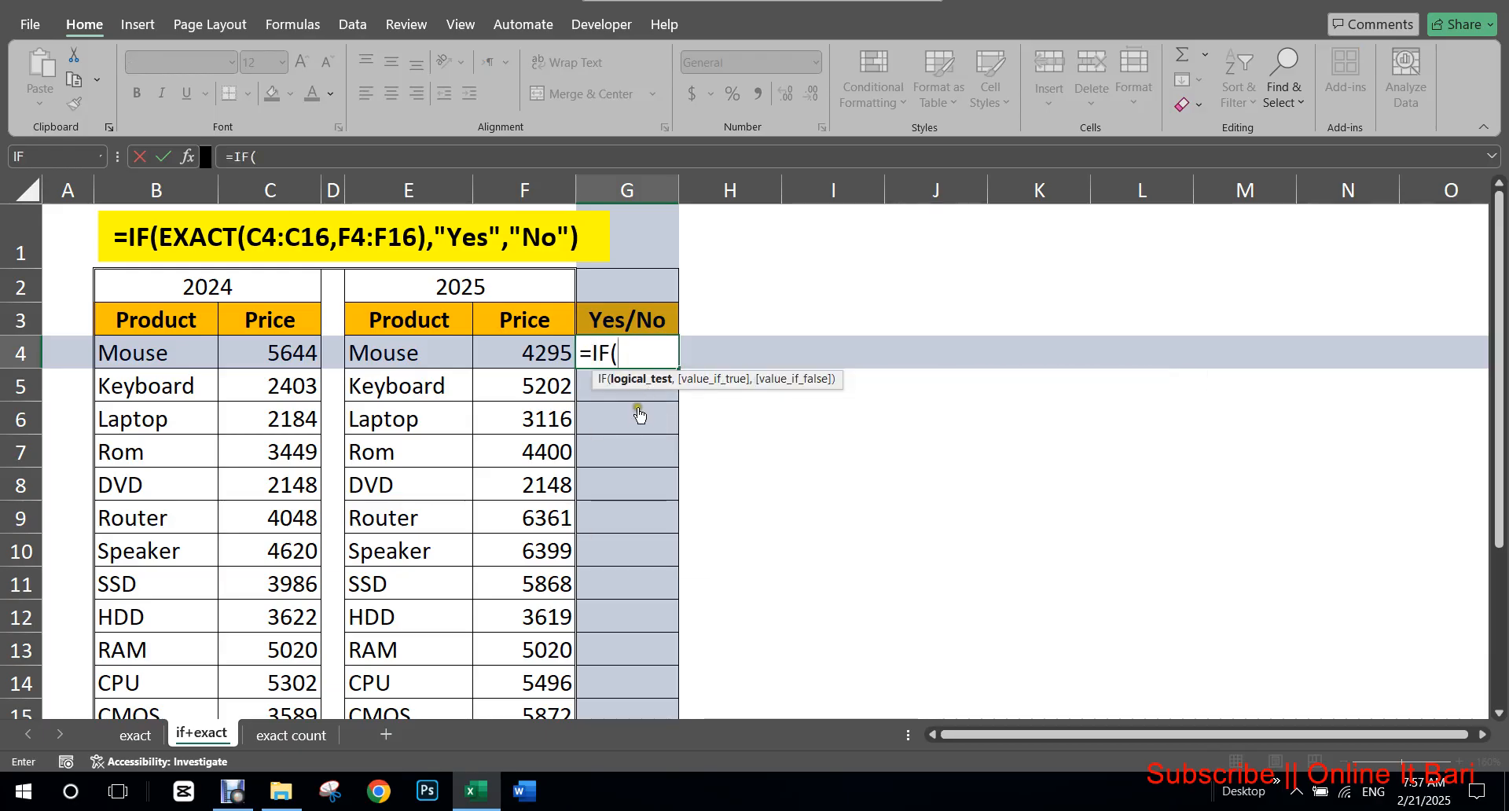
type("ex")
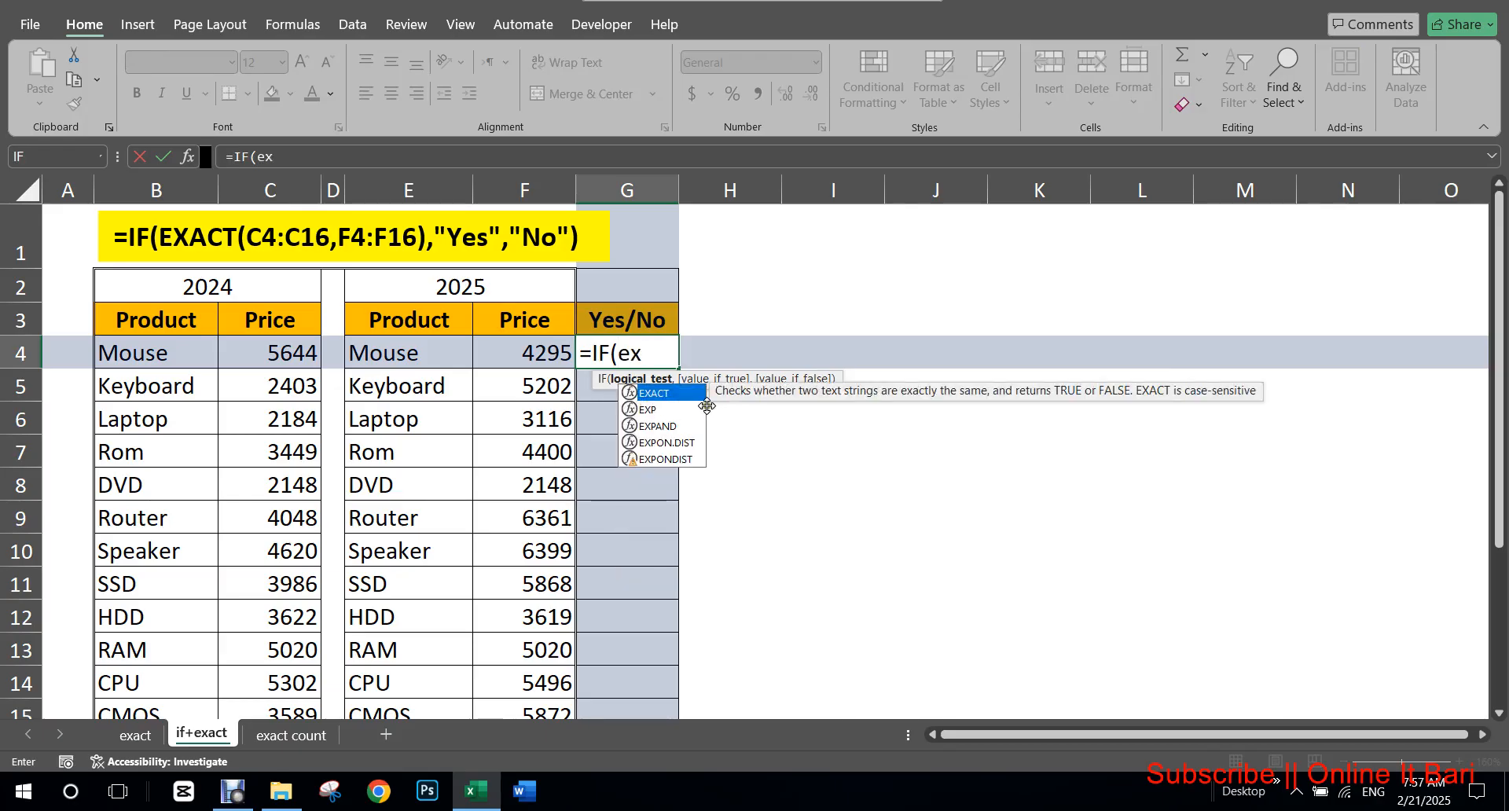
key("Tab")
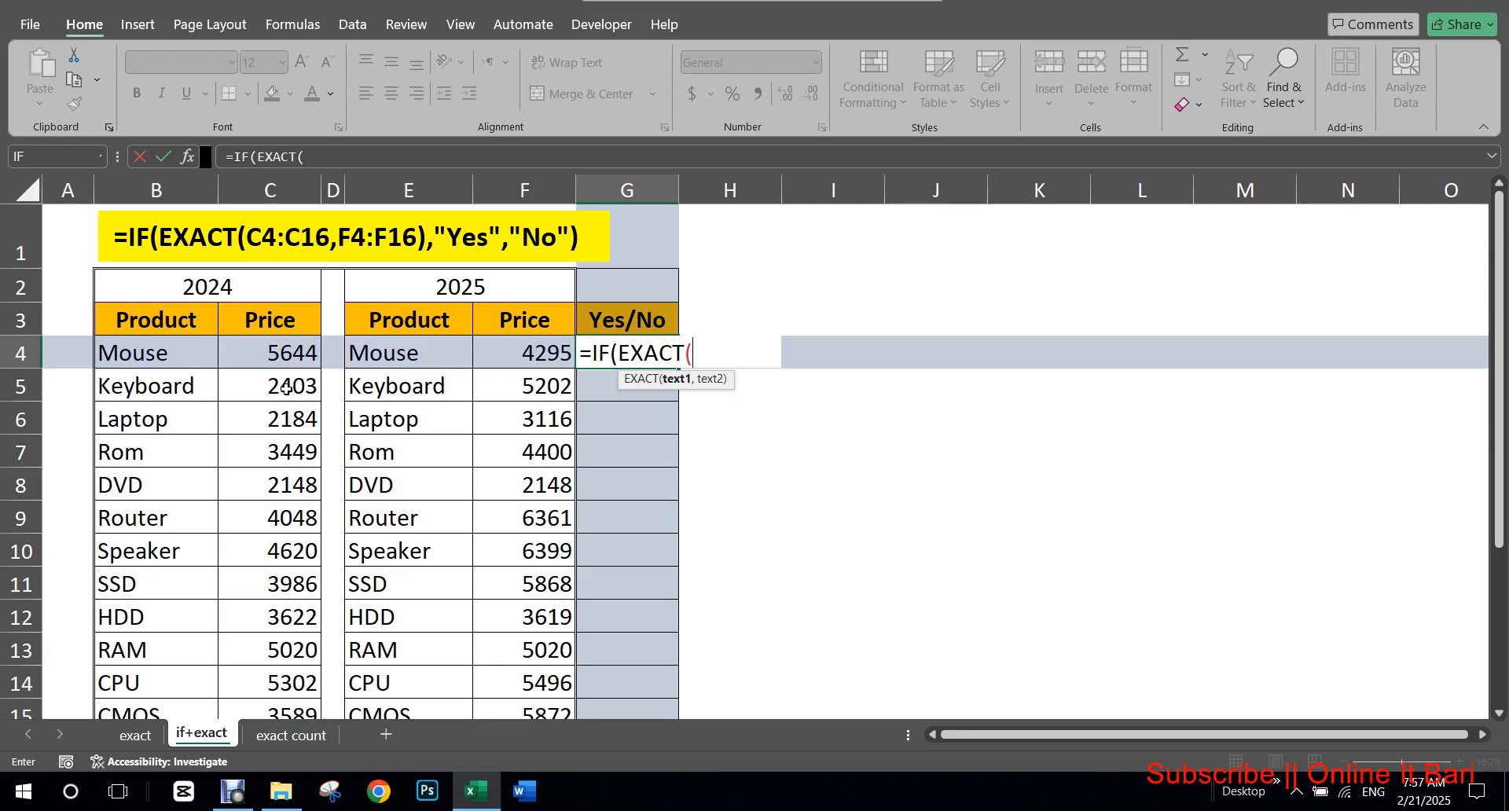
Complete the nested EXACT test in G4 with the price ranges C4:C16 and F4:F16.
left_click_drag(286, 353, 307, 655)
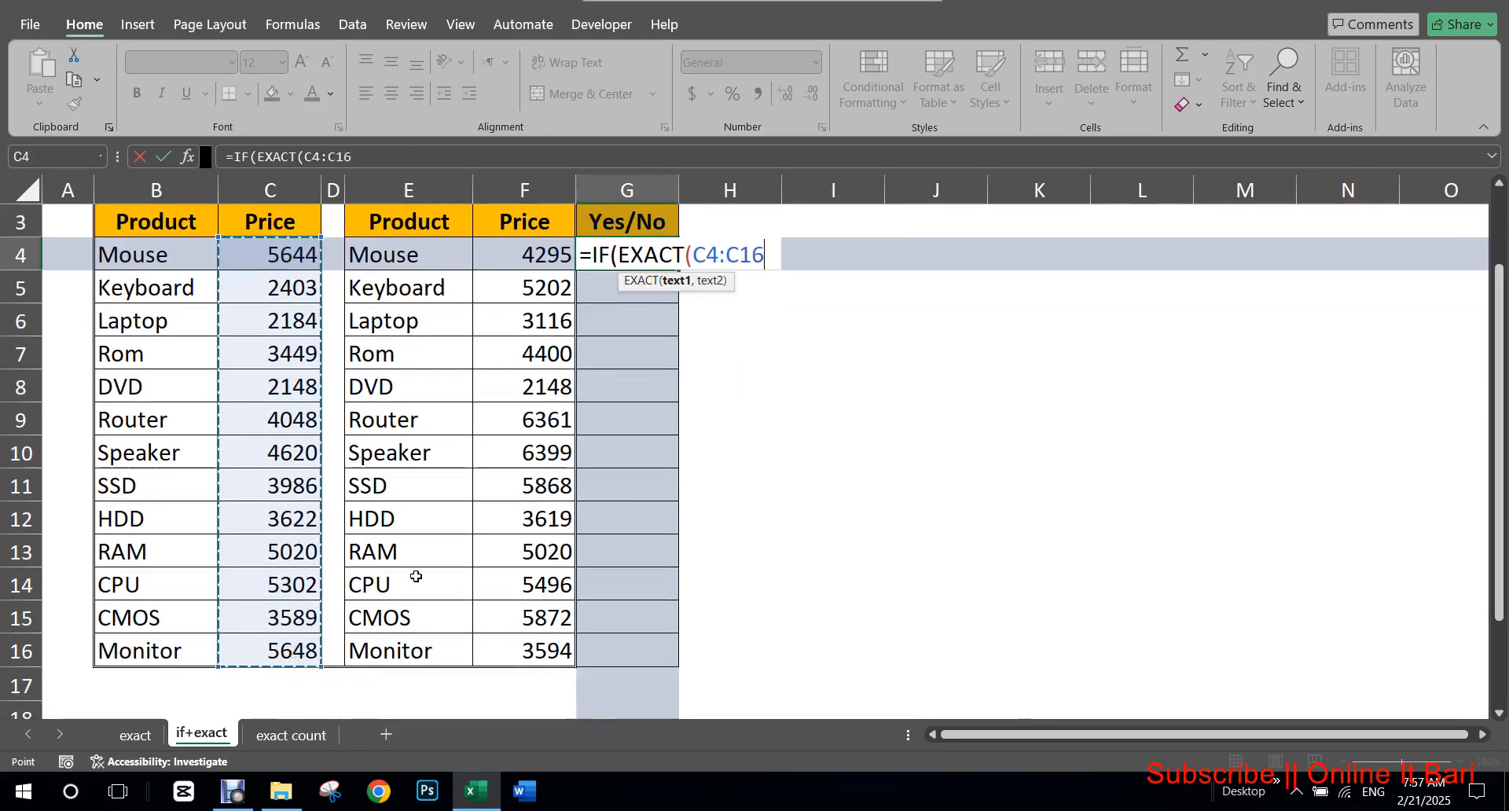
type(",")
scroll(488, 464, "up", 1)
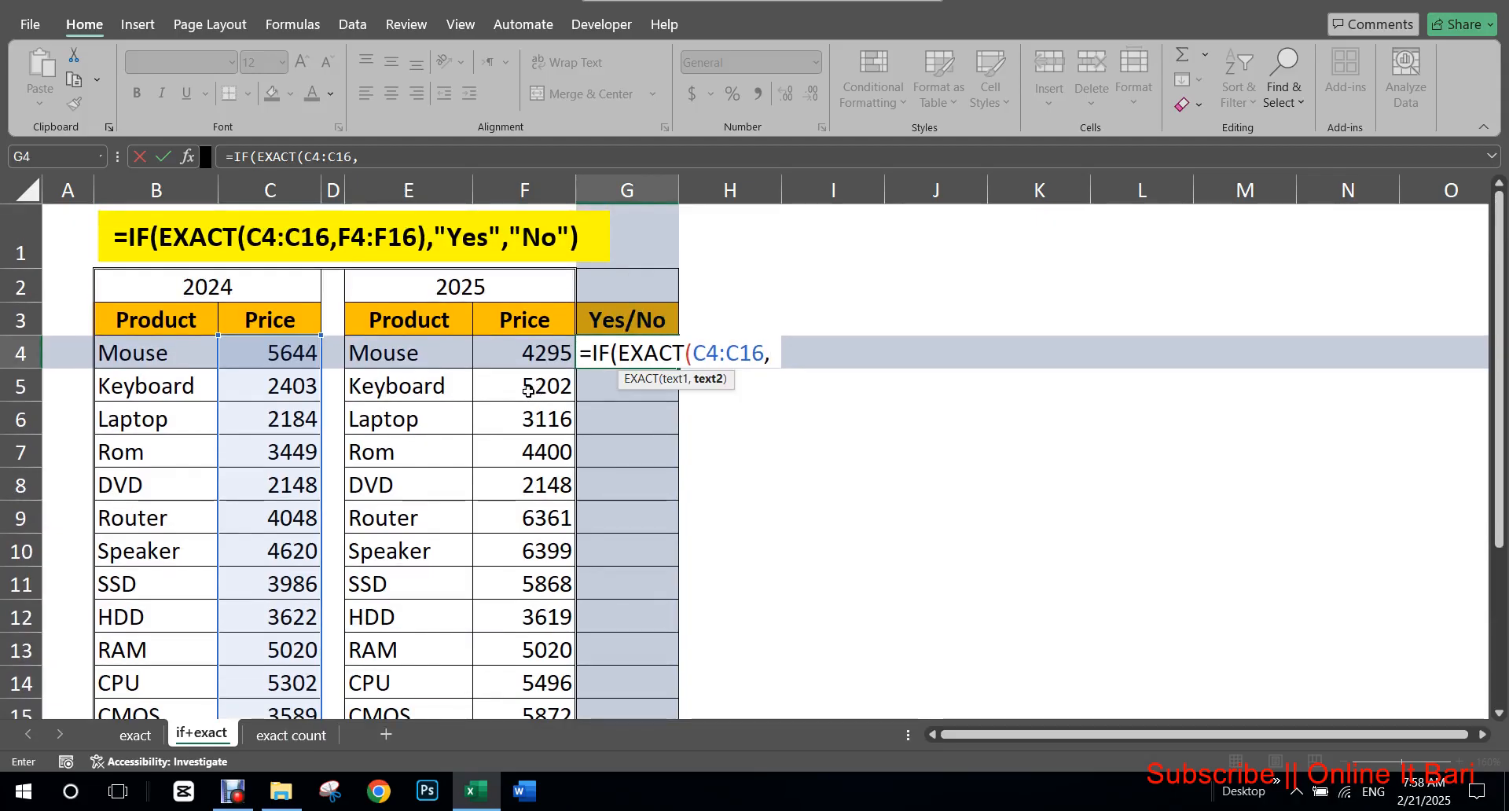
key("Left")
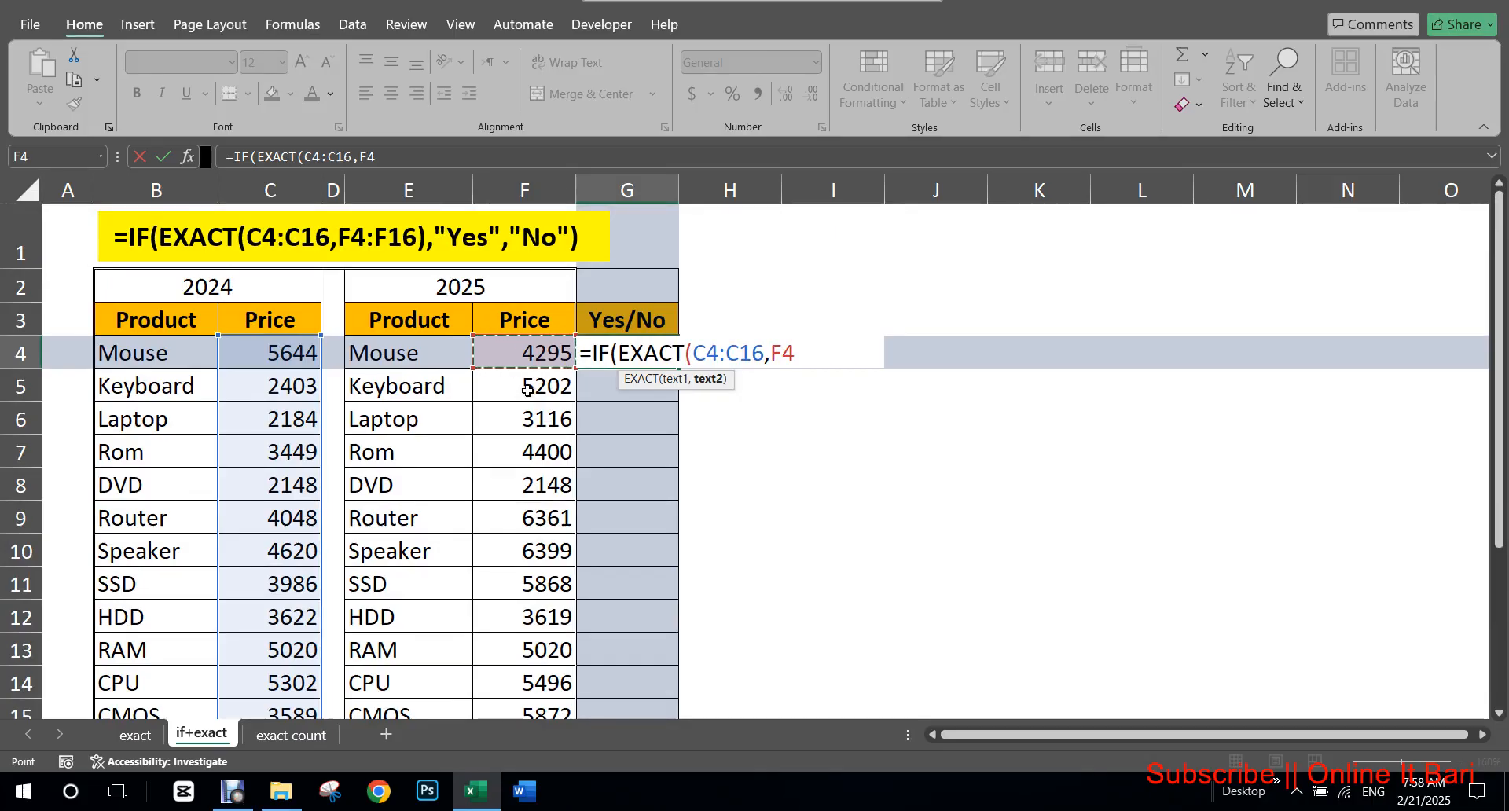
key("ctrl+shift+Down")
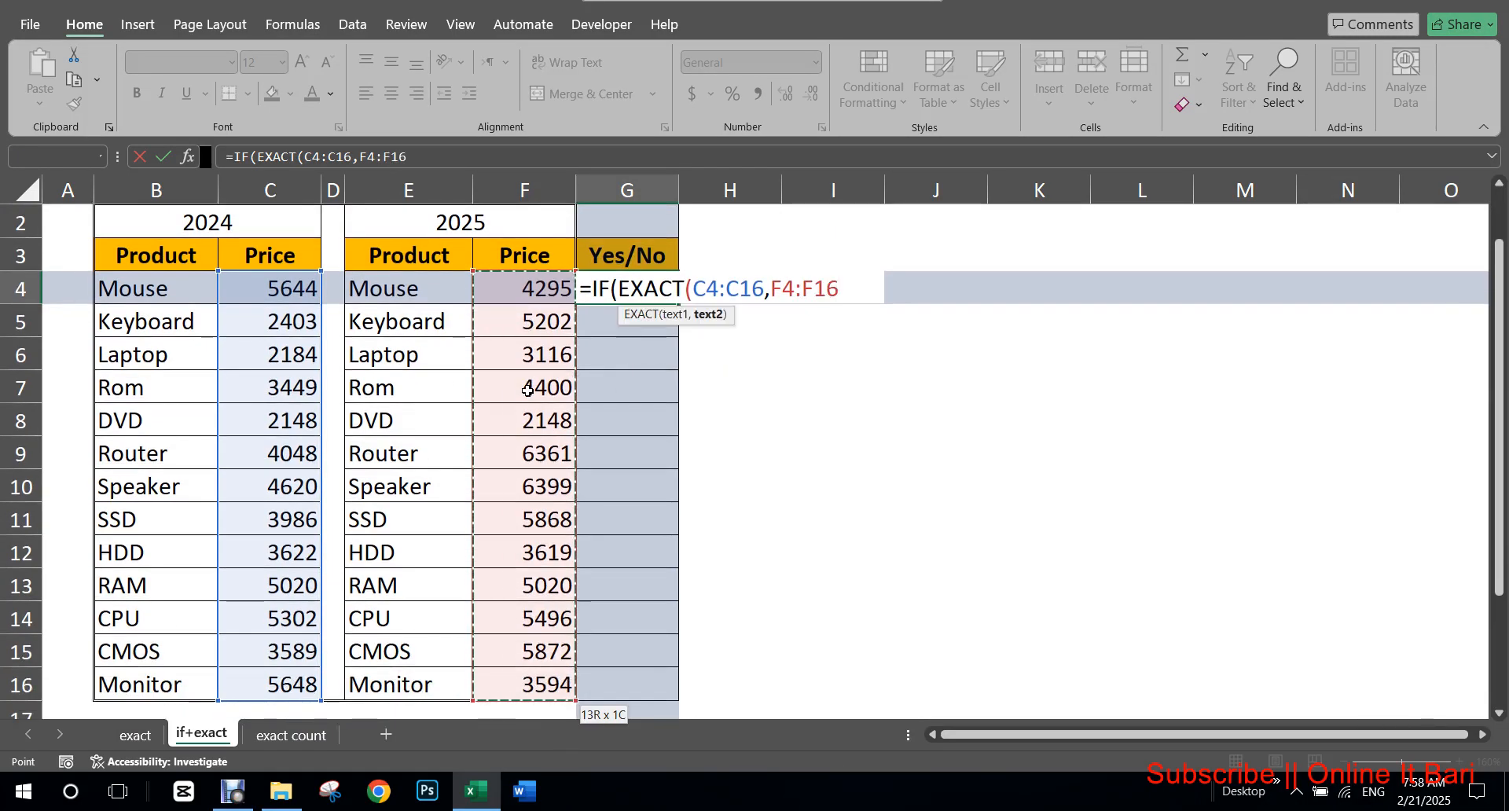
scroll(557, 377, "up", 1)
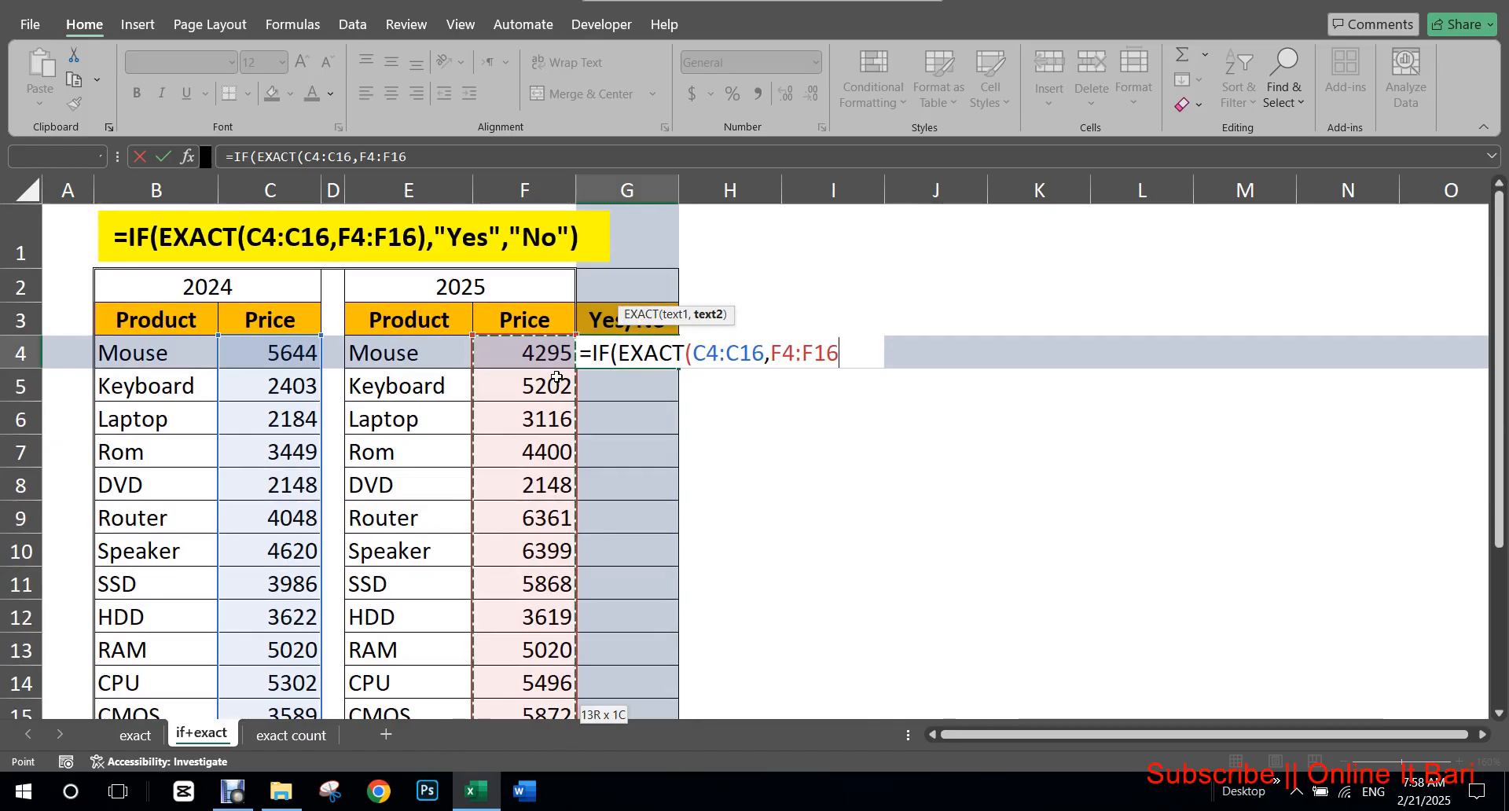
type(")")
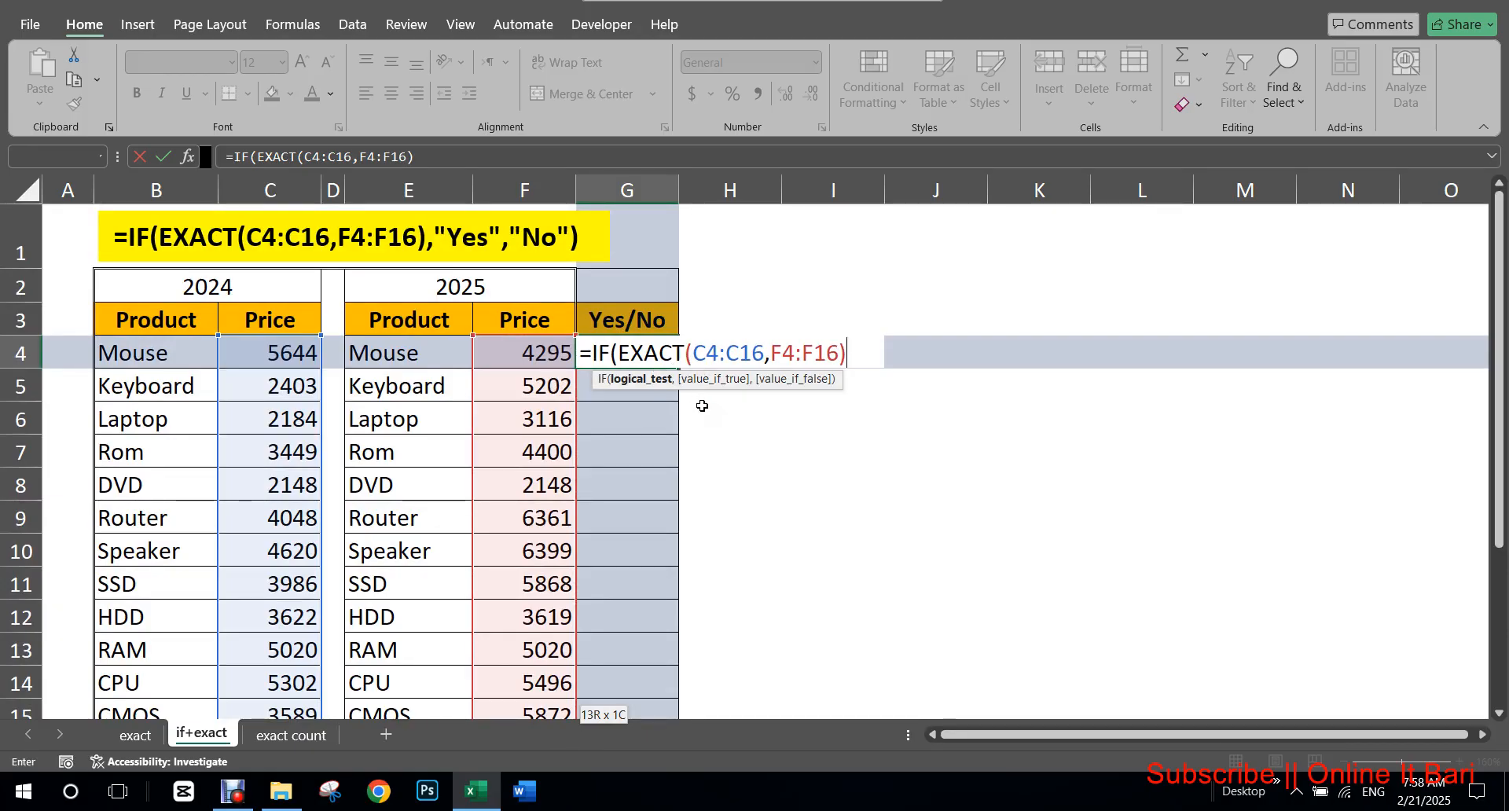
Complete the IF formula in G4 with "Yes" as the value if true and "No" as the value if false.
type(",")
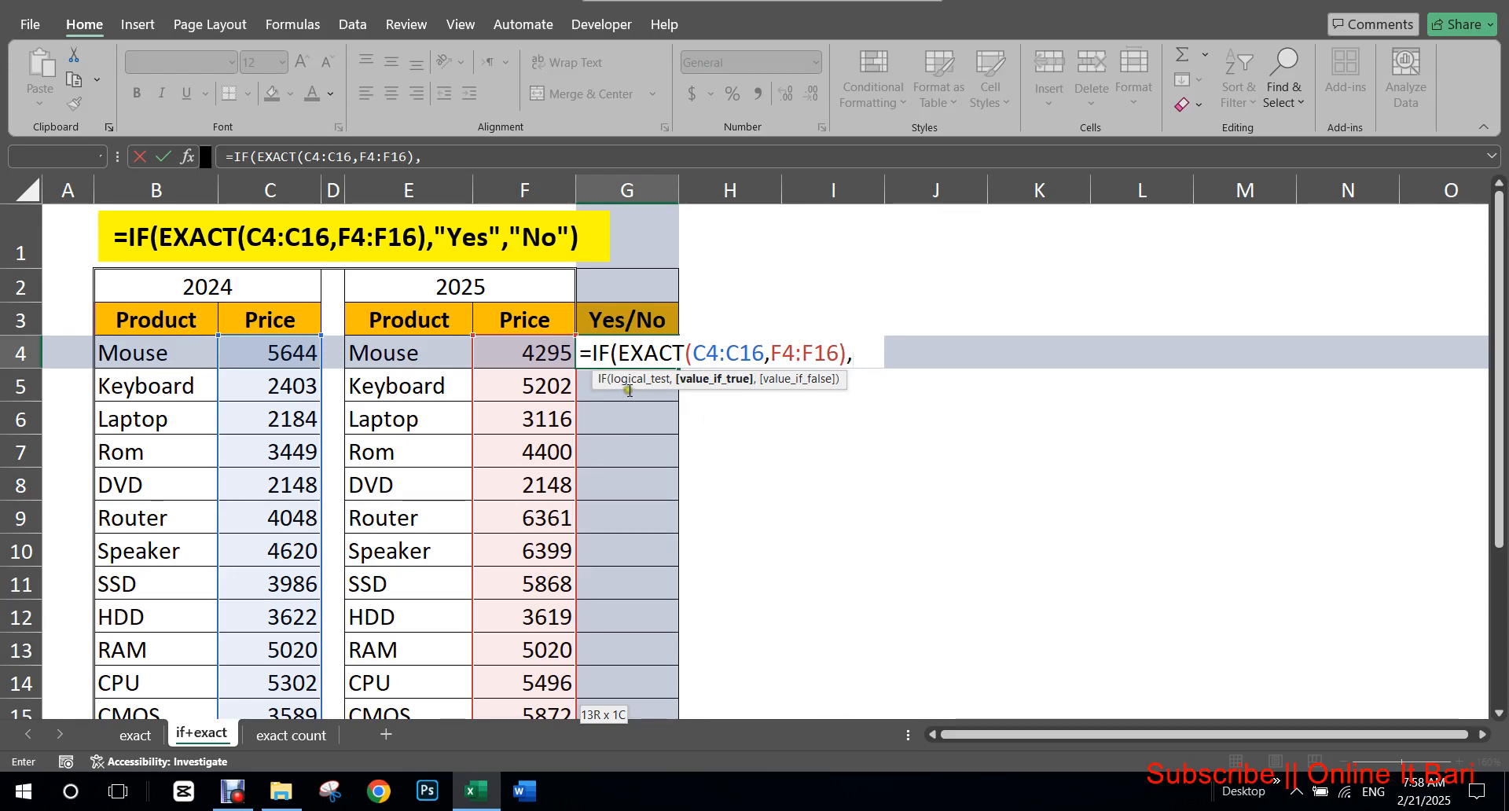
left_click_drag(629, 391, 860, 401)
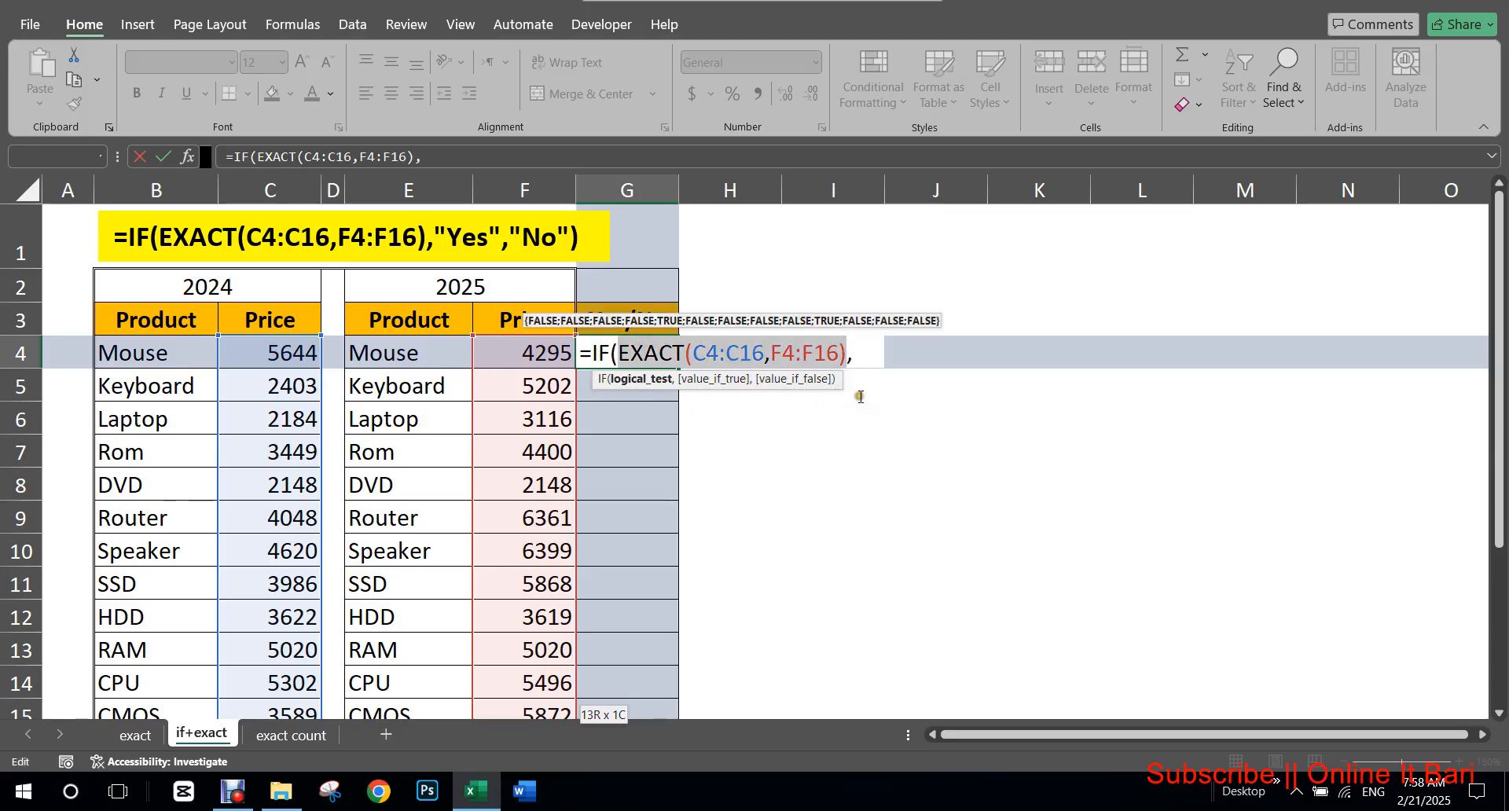
left_click(861, 397)
type("\"")
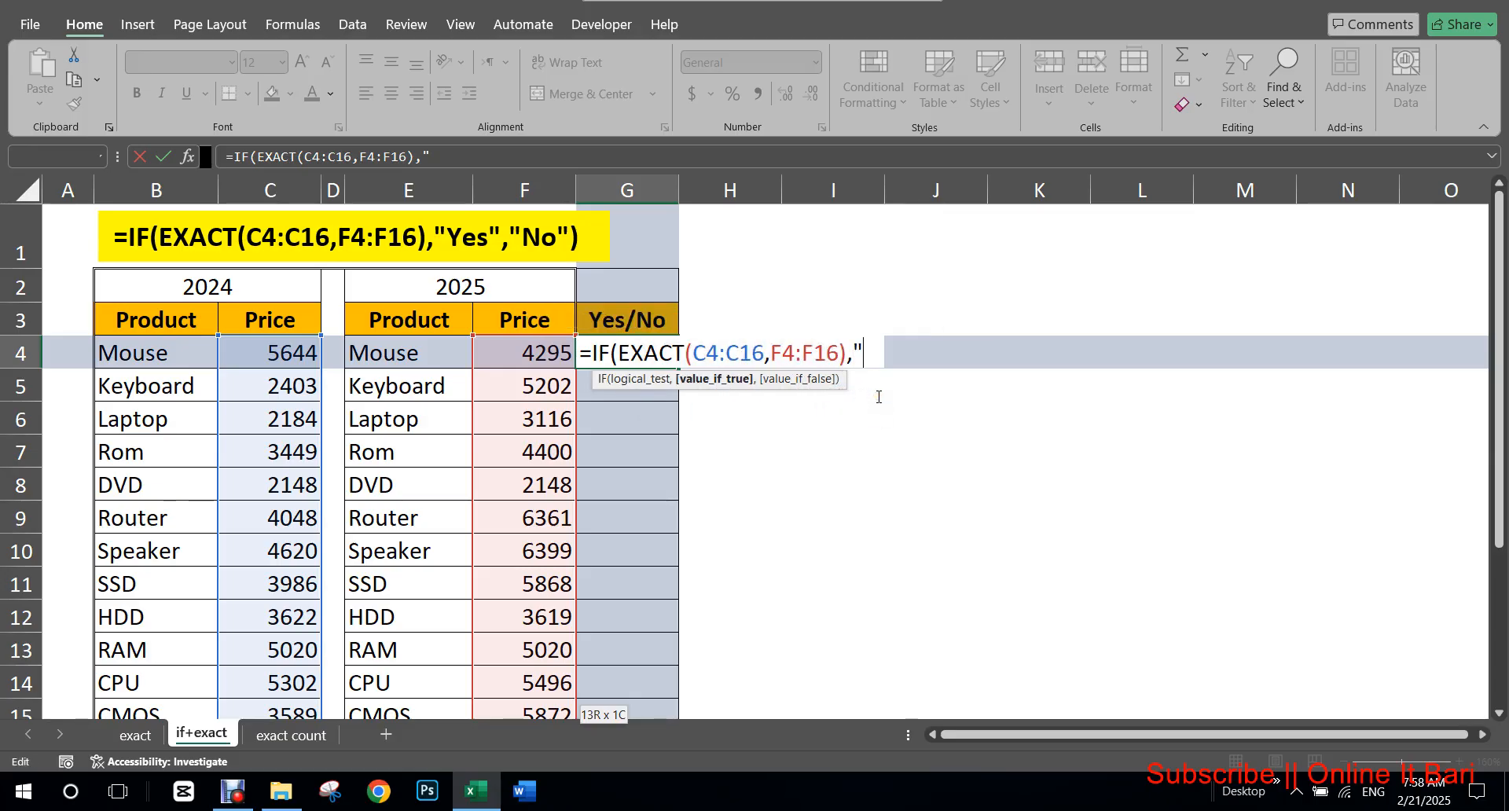
type("Ye")
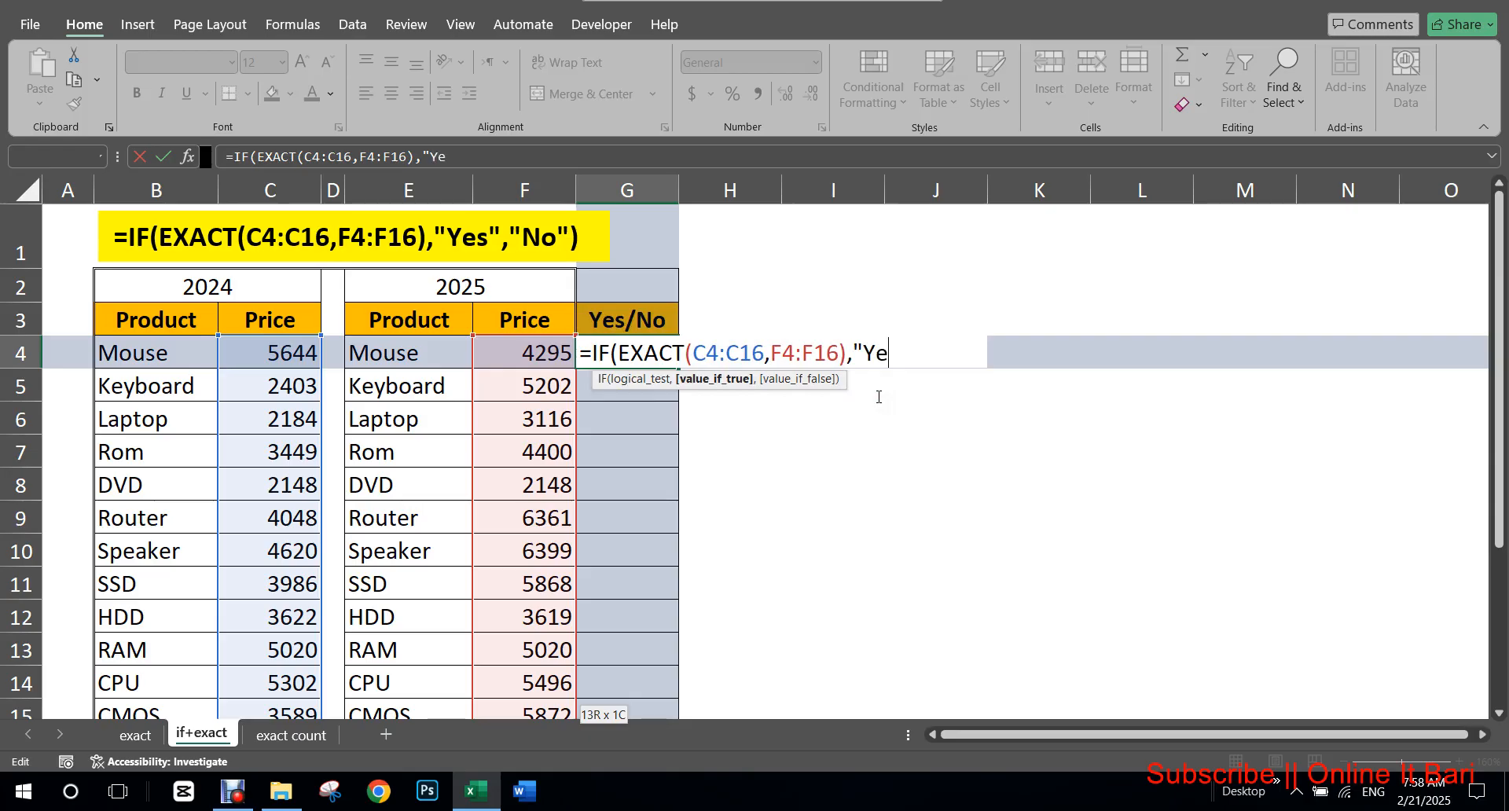
type("s\",")
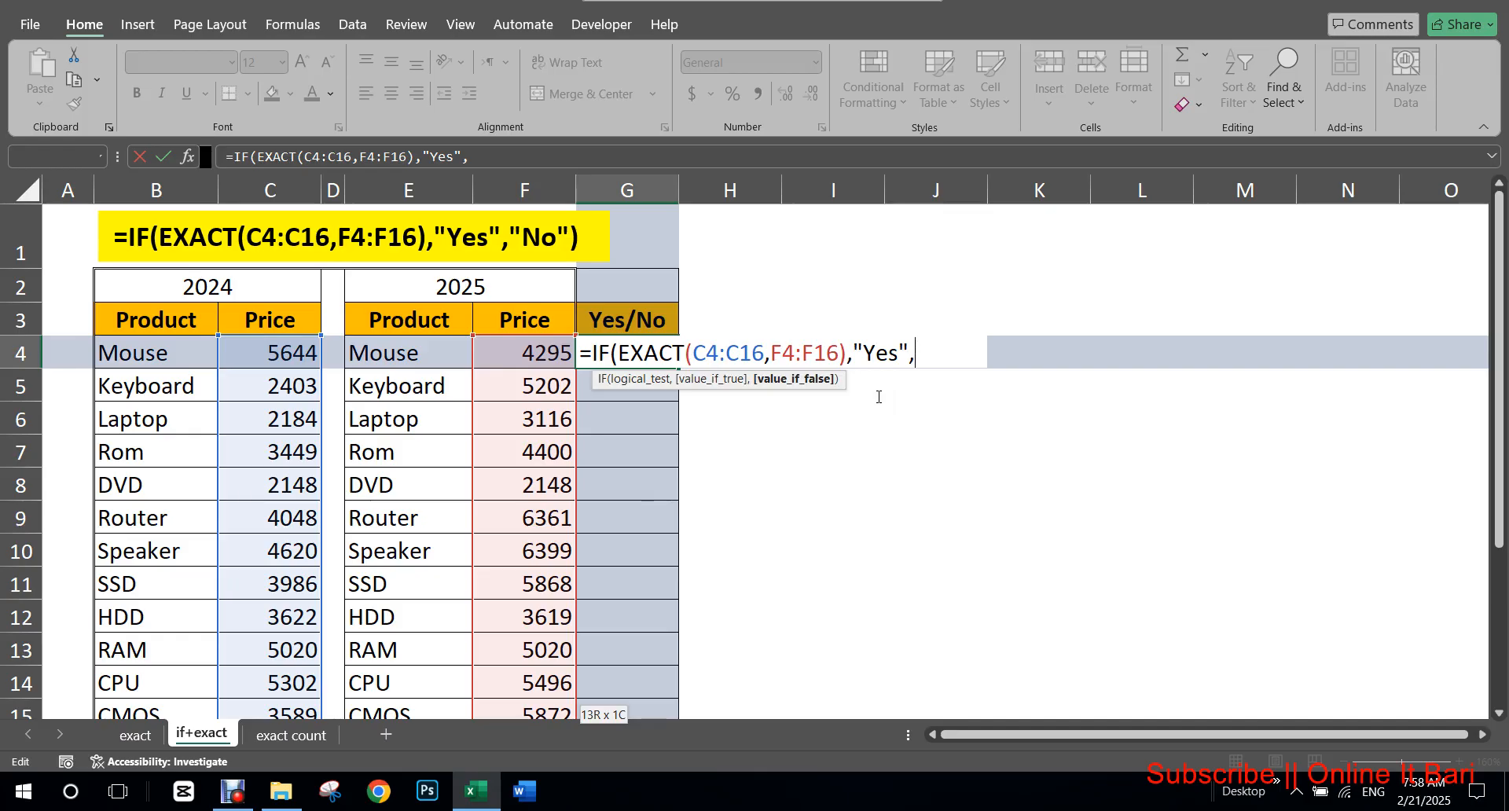
type("No\")")
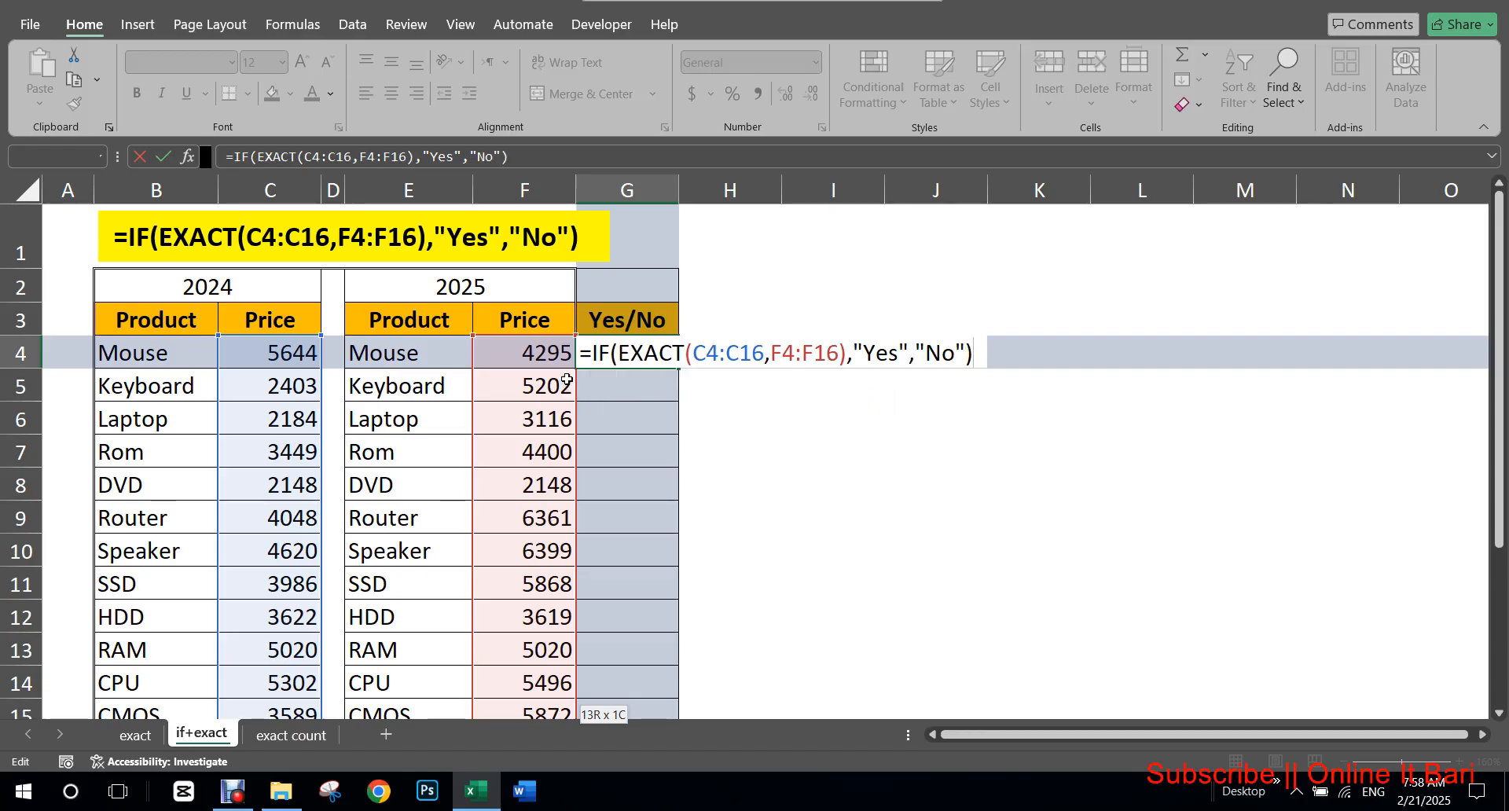
key("Return")
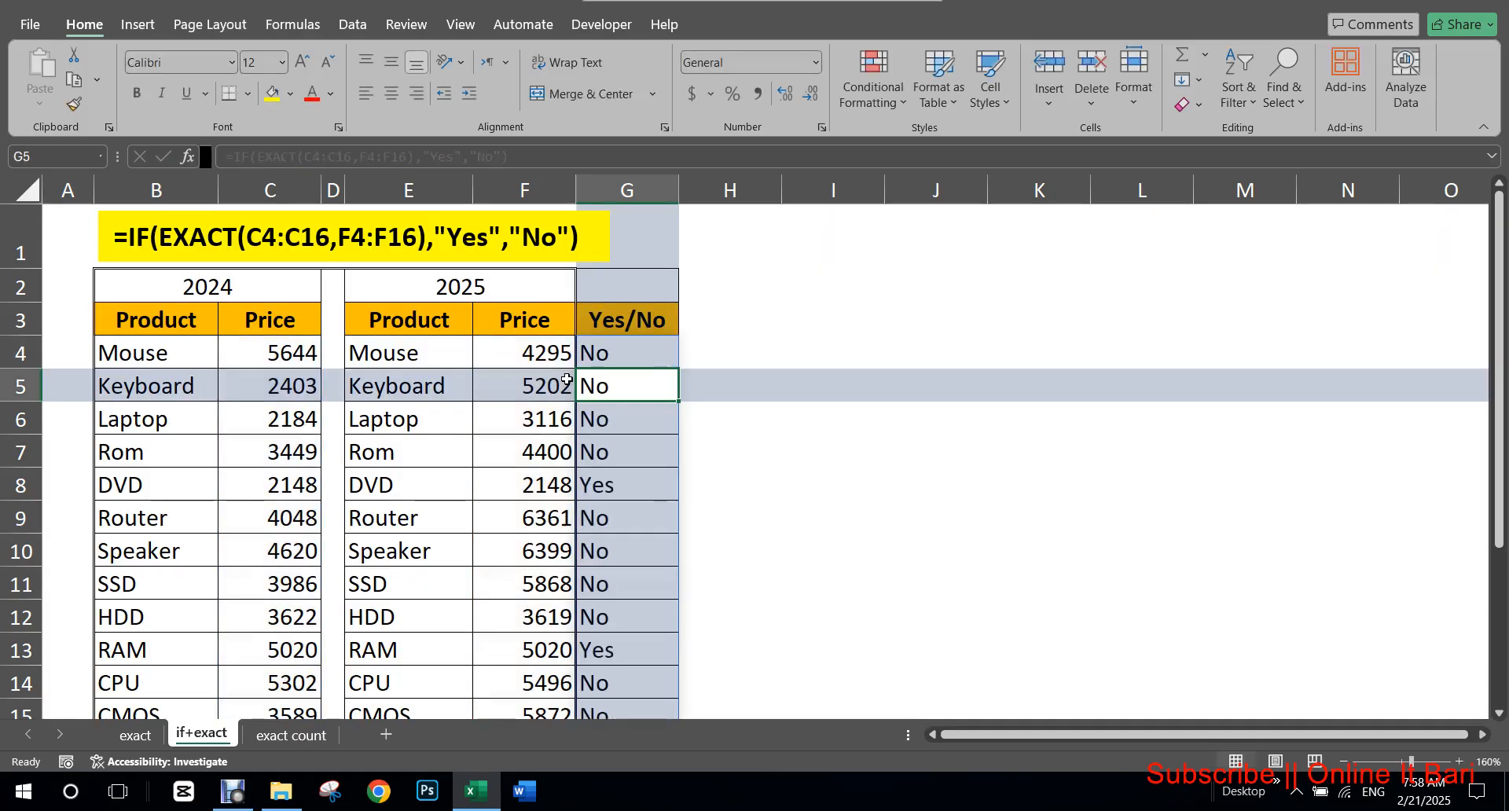
Check the DVD and RAM results in G8 and G13 against their 2024 and 2025 prices, ending back at G4.
key("shift+Return")
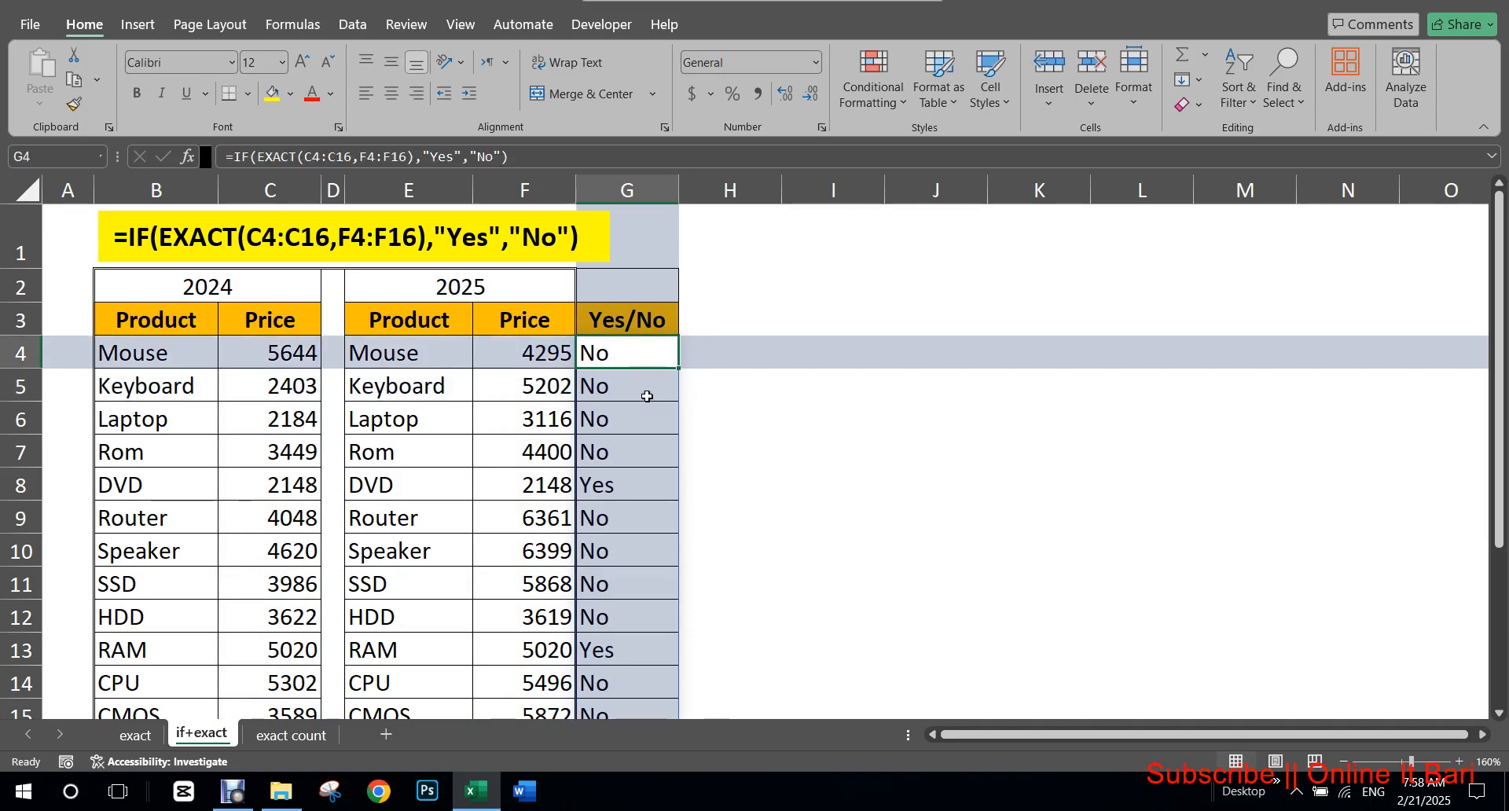
left_click(607, 486, "ctrl")
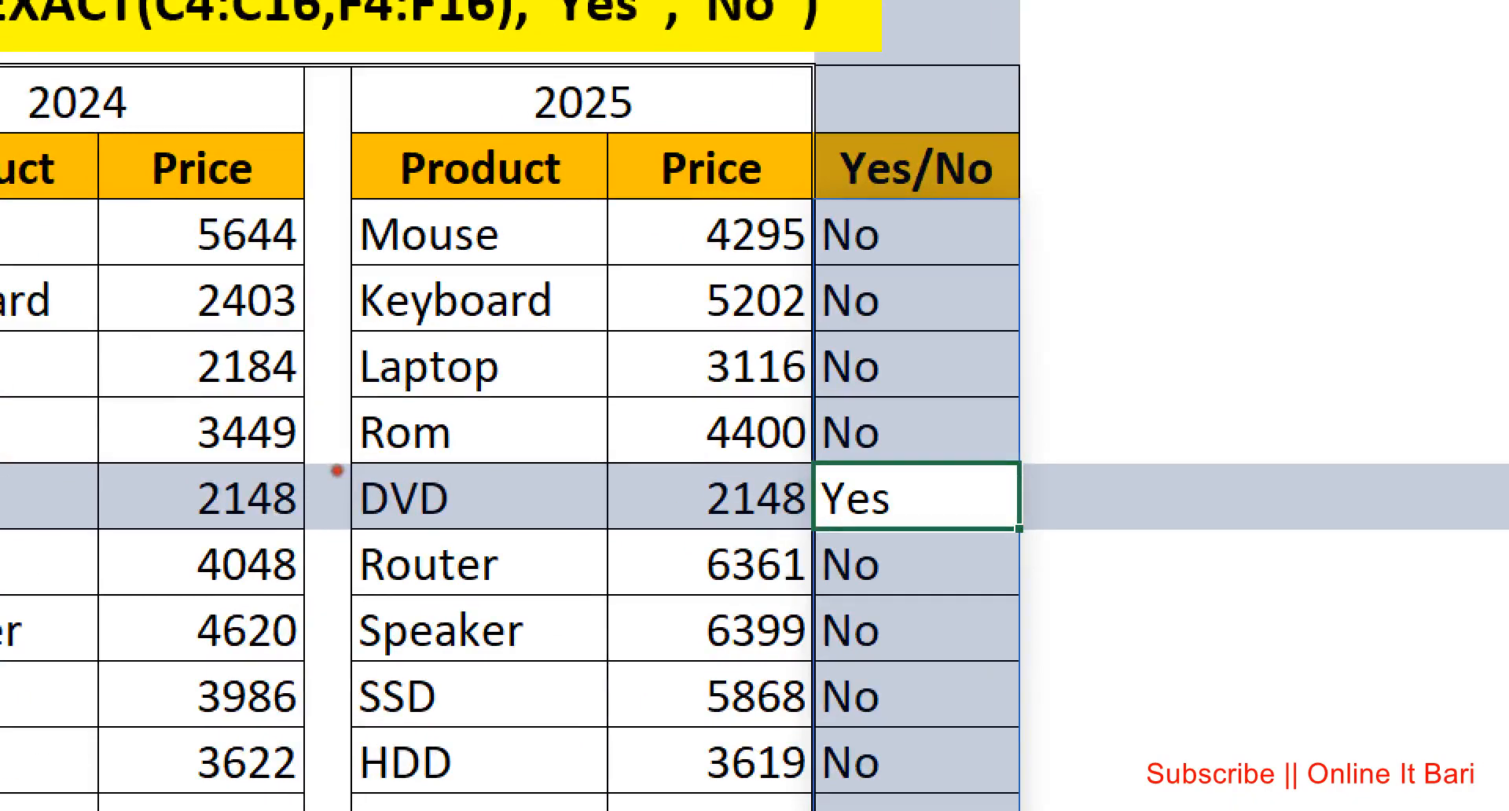
mouse_move(277, 465)
left_mouse_down()
mouse_move(169, 503)
mouse_move(310, 464)
mouse_move(275, 467)
left_mouse_up()
mouse_move(798, 469)
left_mouse_down()
mouse_move(696, 515)
mouse_move(809, 526)
mouse_move(766, 460)
mouse_move(731, 471)
left_mouse_up()
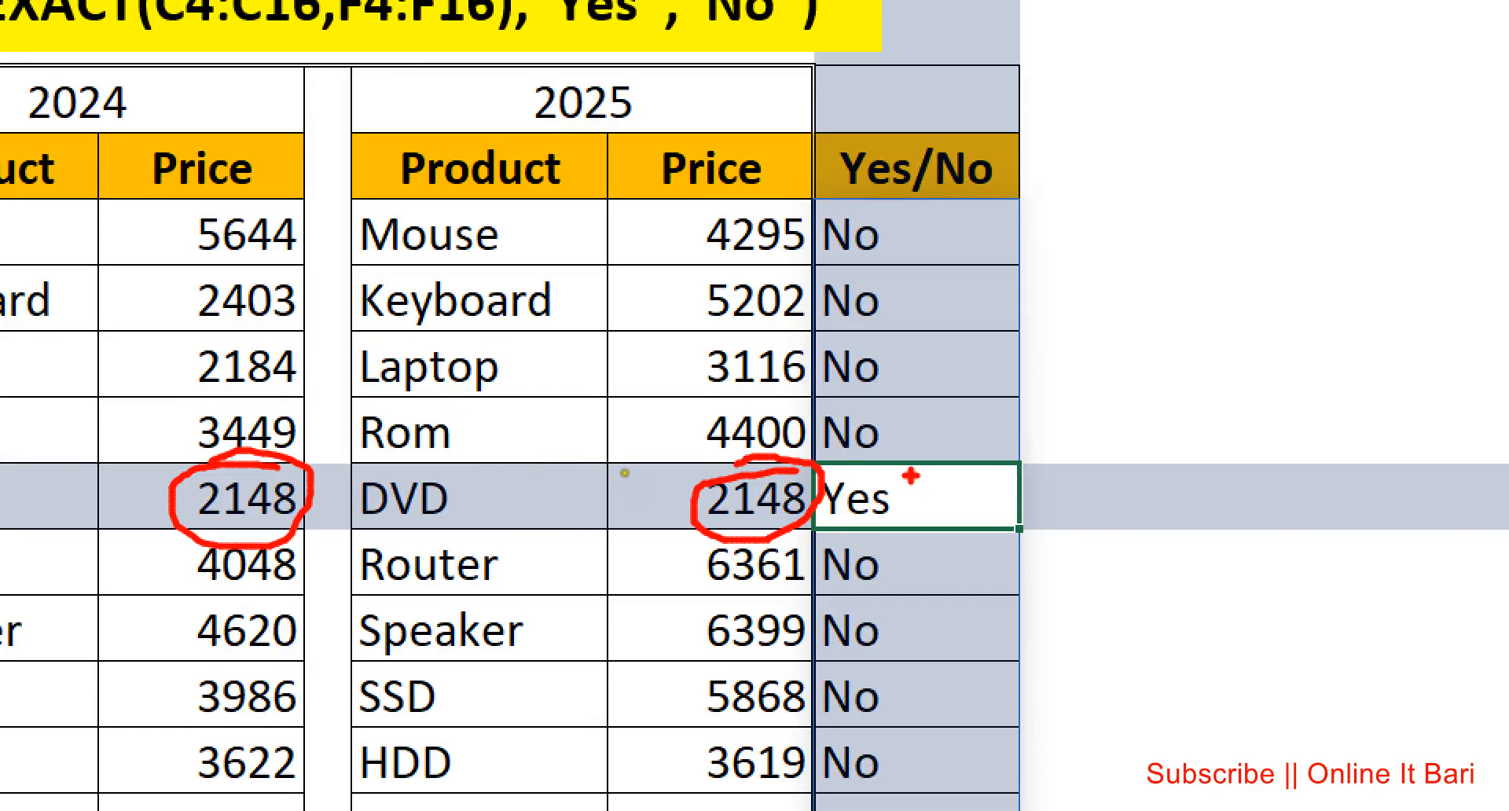
mouse_move(877, 470)
left_mouse_down()
mouse_move(904, 515)
mouse_move(920, 494)
left_mouse_up()
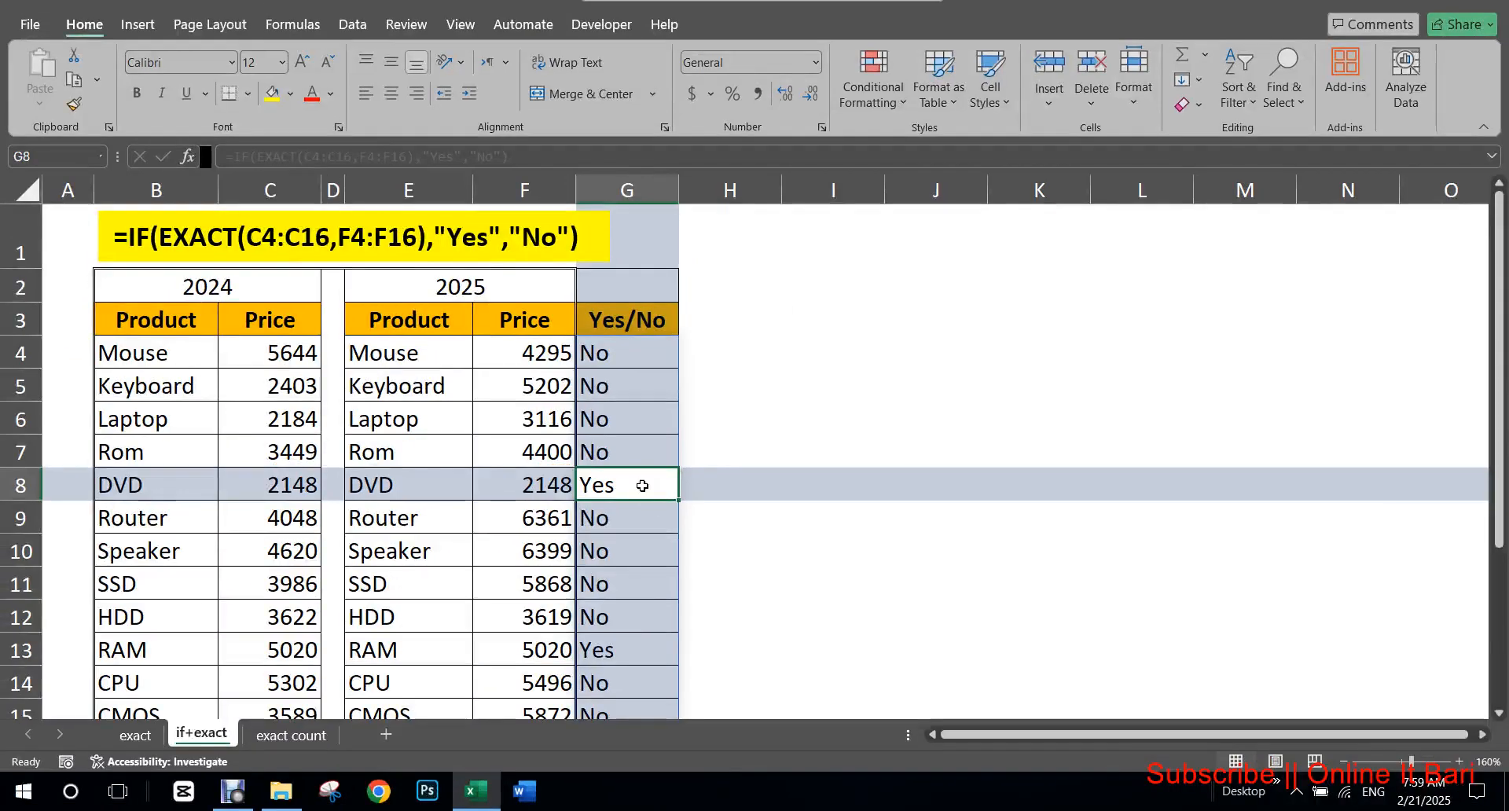
scroll(902, 530, "down", 2)
scroll(902, 530, "up", 2)
scroll(625, 511, "down", 1)
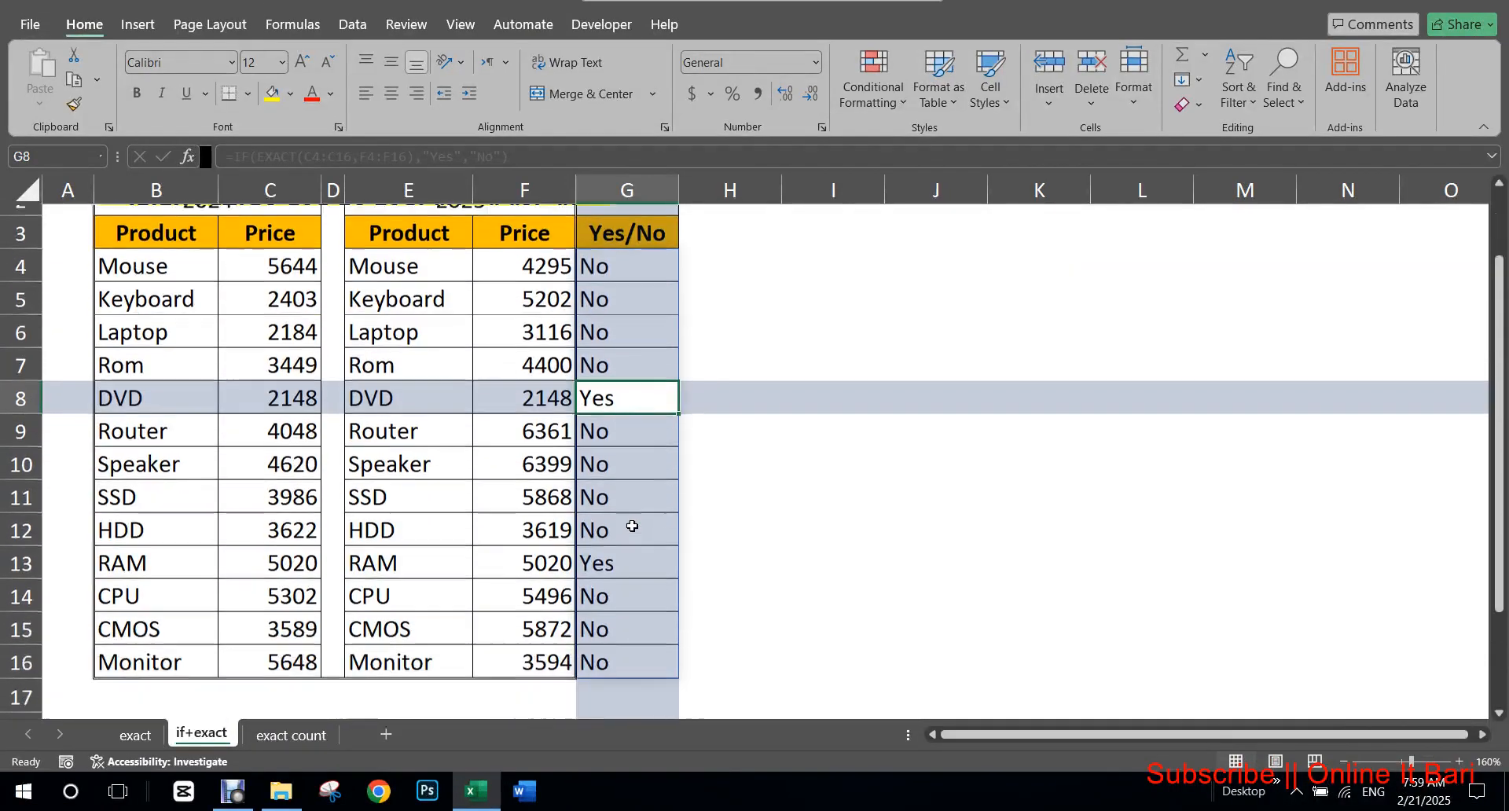
left_click(623, 550)
scroll(645, 495, "up", 1)
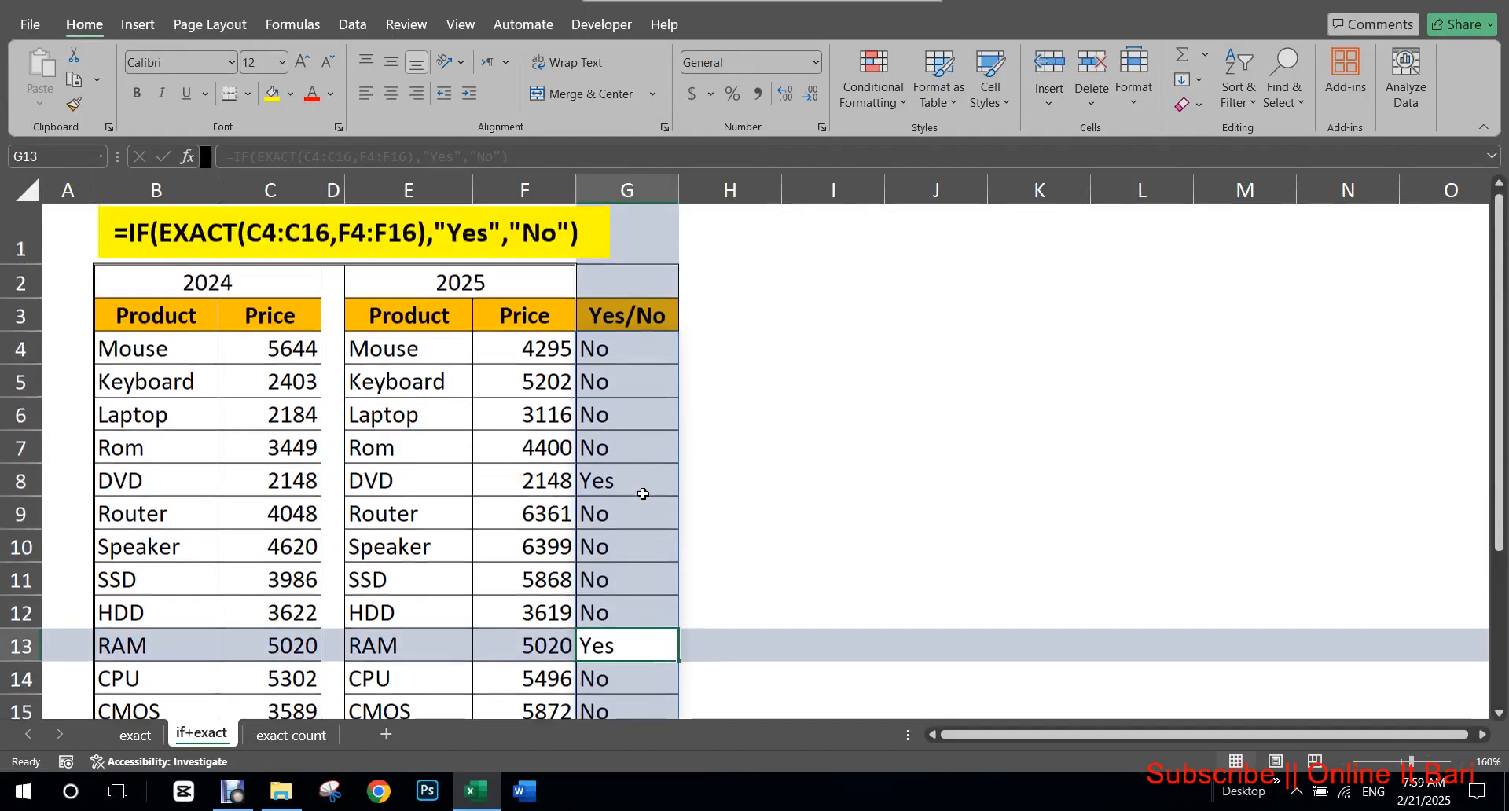
left_click(645, 358)
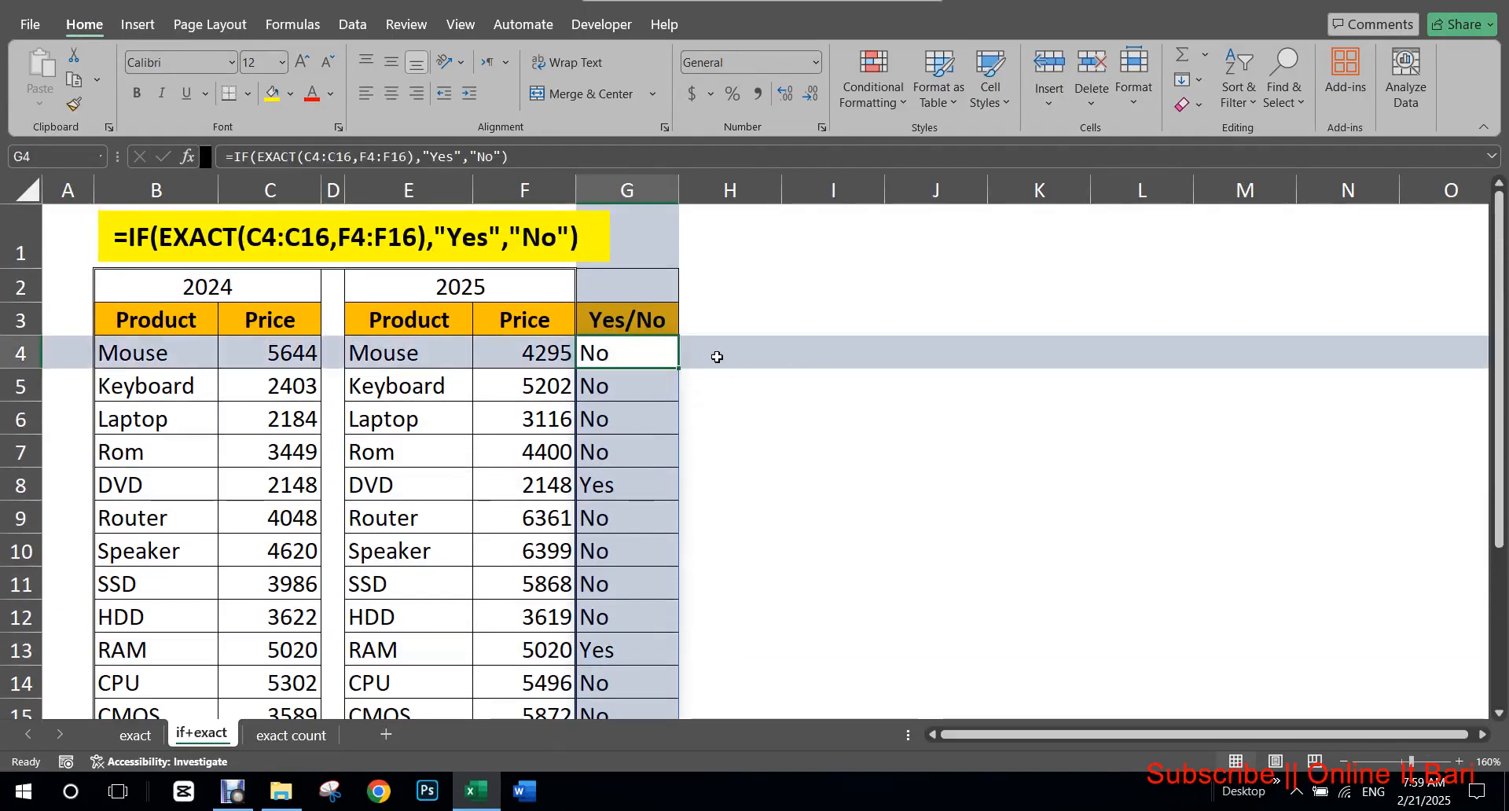
Open the exact count sheet and examine the codes in column B, comparing Rom in B6 with ROM in B9.
left_click(290, 735)
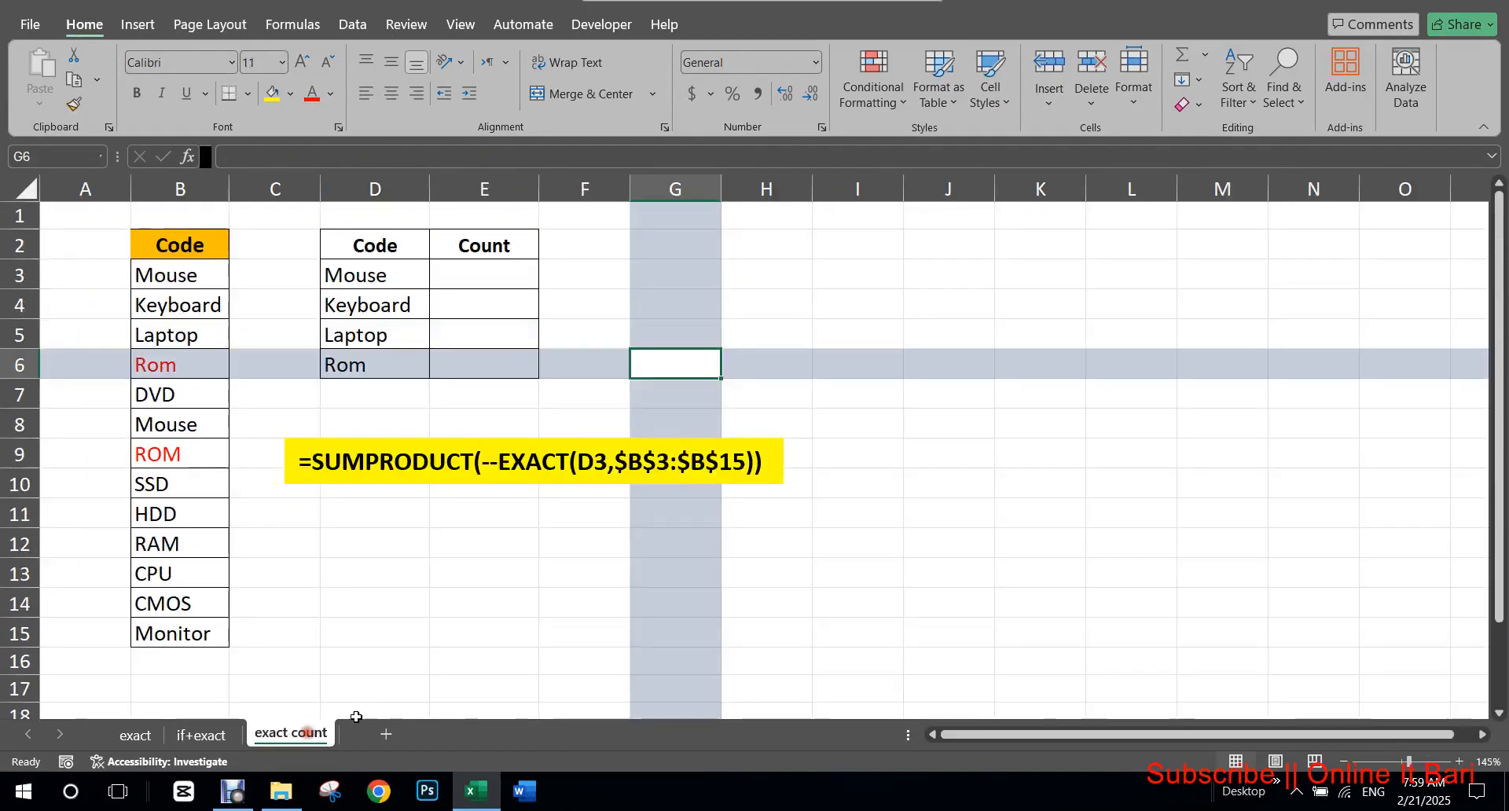
left_click(277, 406)
left_click(193, 283)
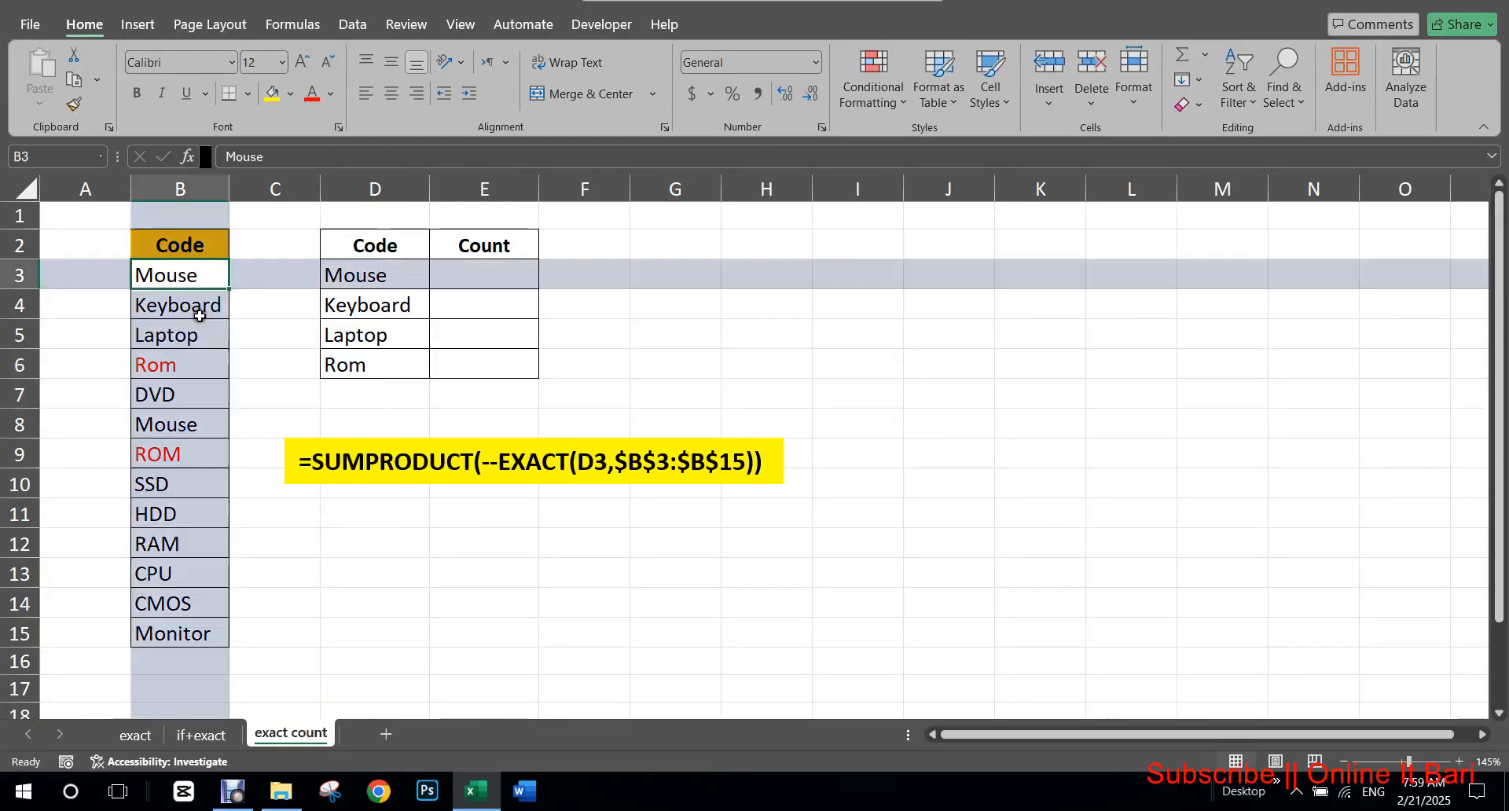
left_click(191, 313)
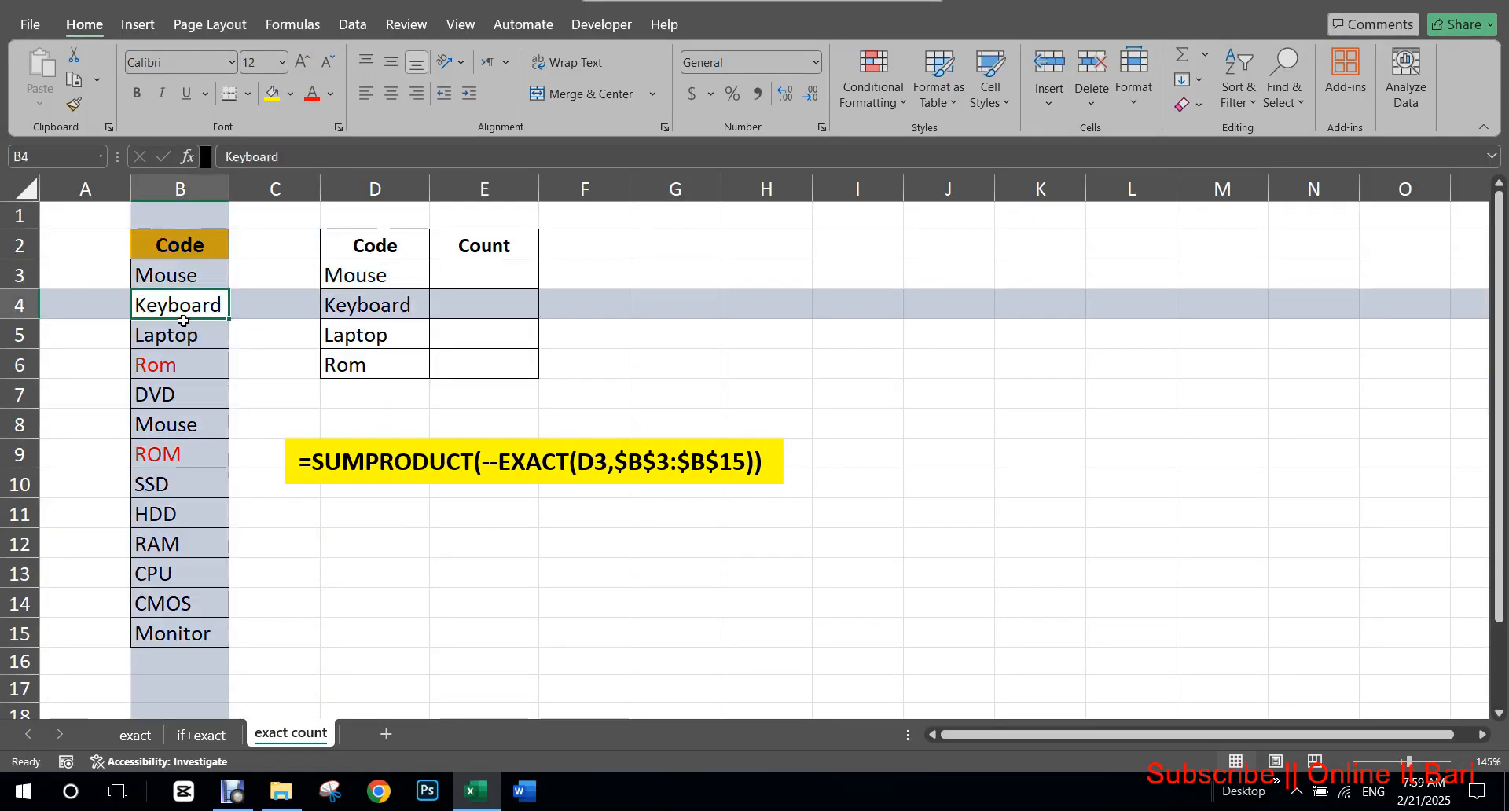
left_click(171, 366)
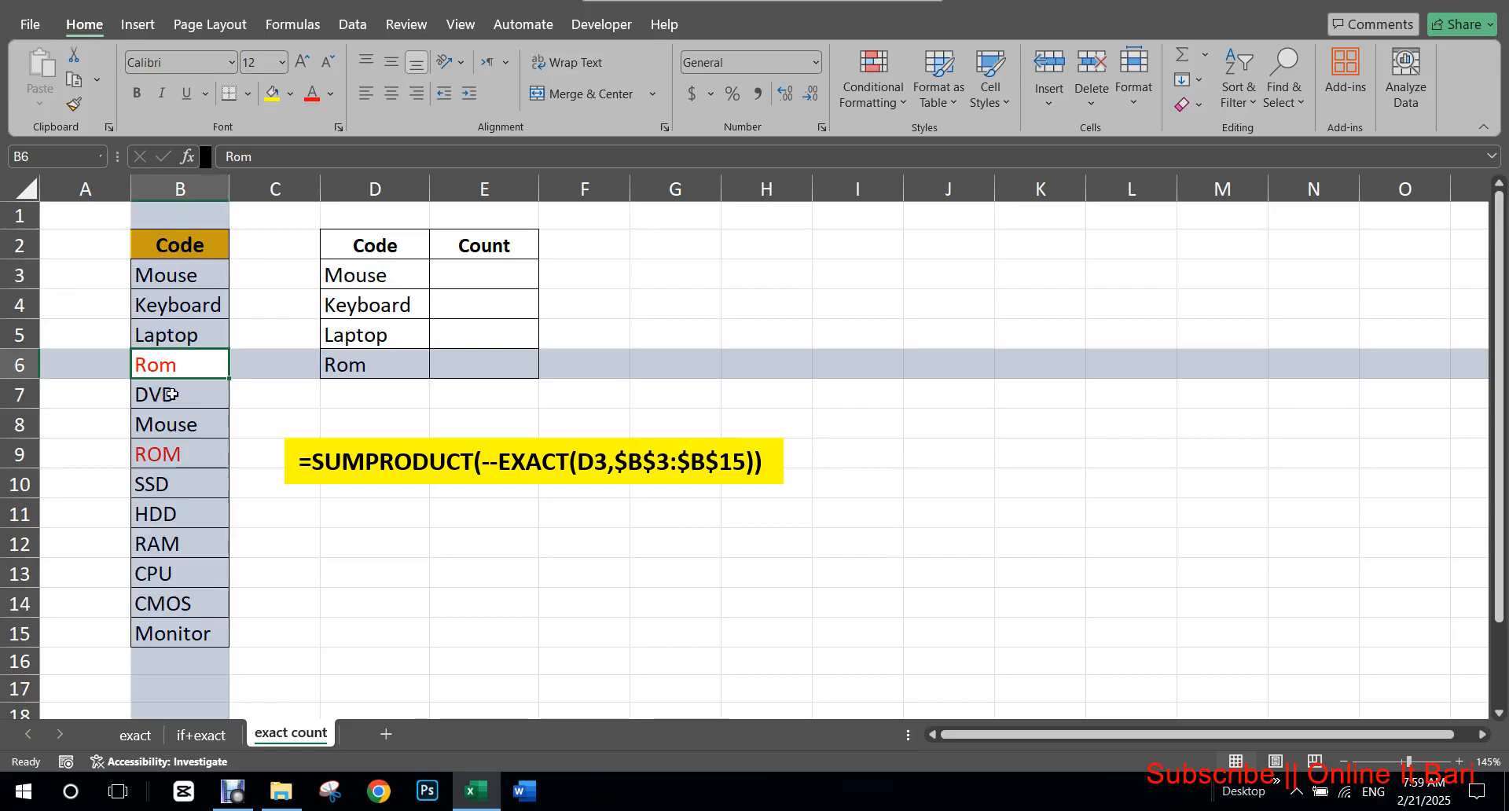
left_click(179, 404)
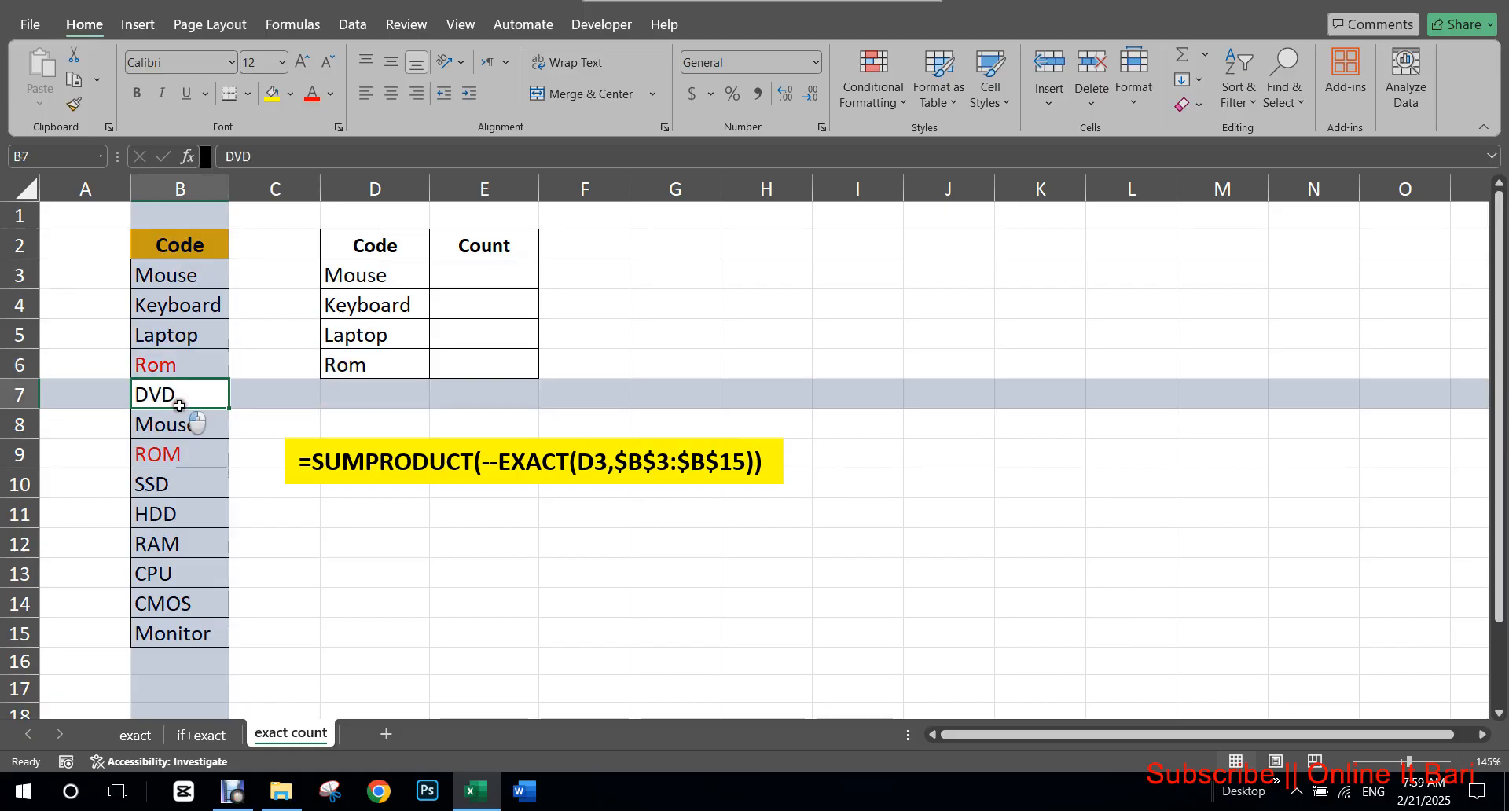
left_click(184, 456)
left_click(176, 368)
left_click(172, 456)
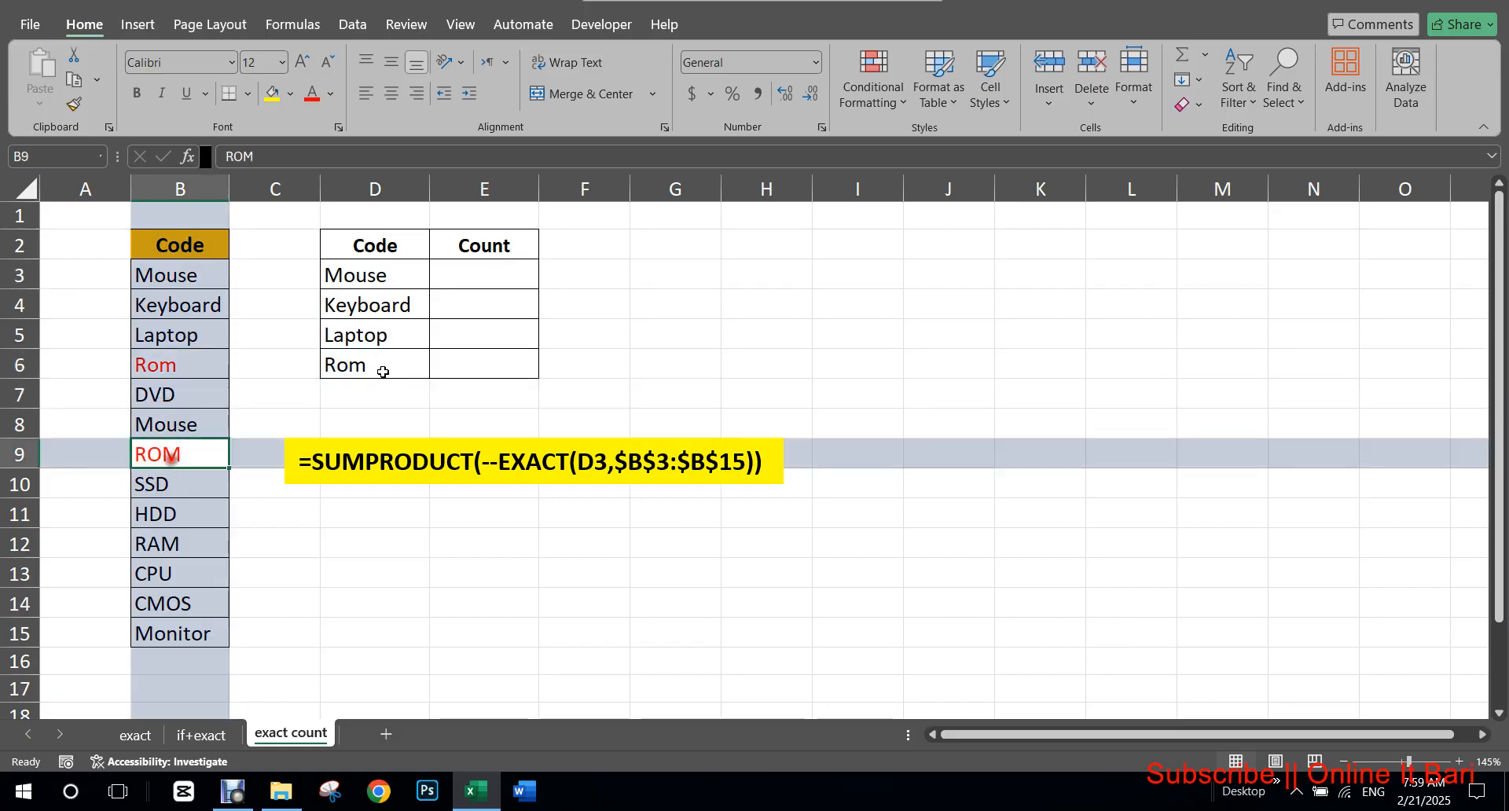
Start a SUM formula in cell E3 with a nested EXACT function preceded by a double minus.
left_click(472, 277)
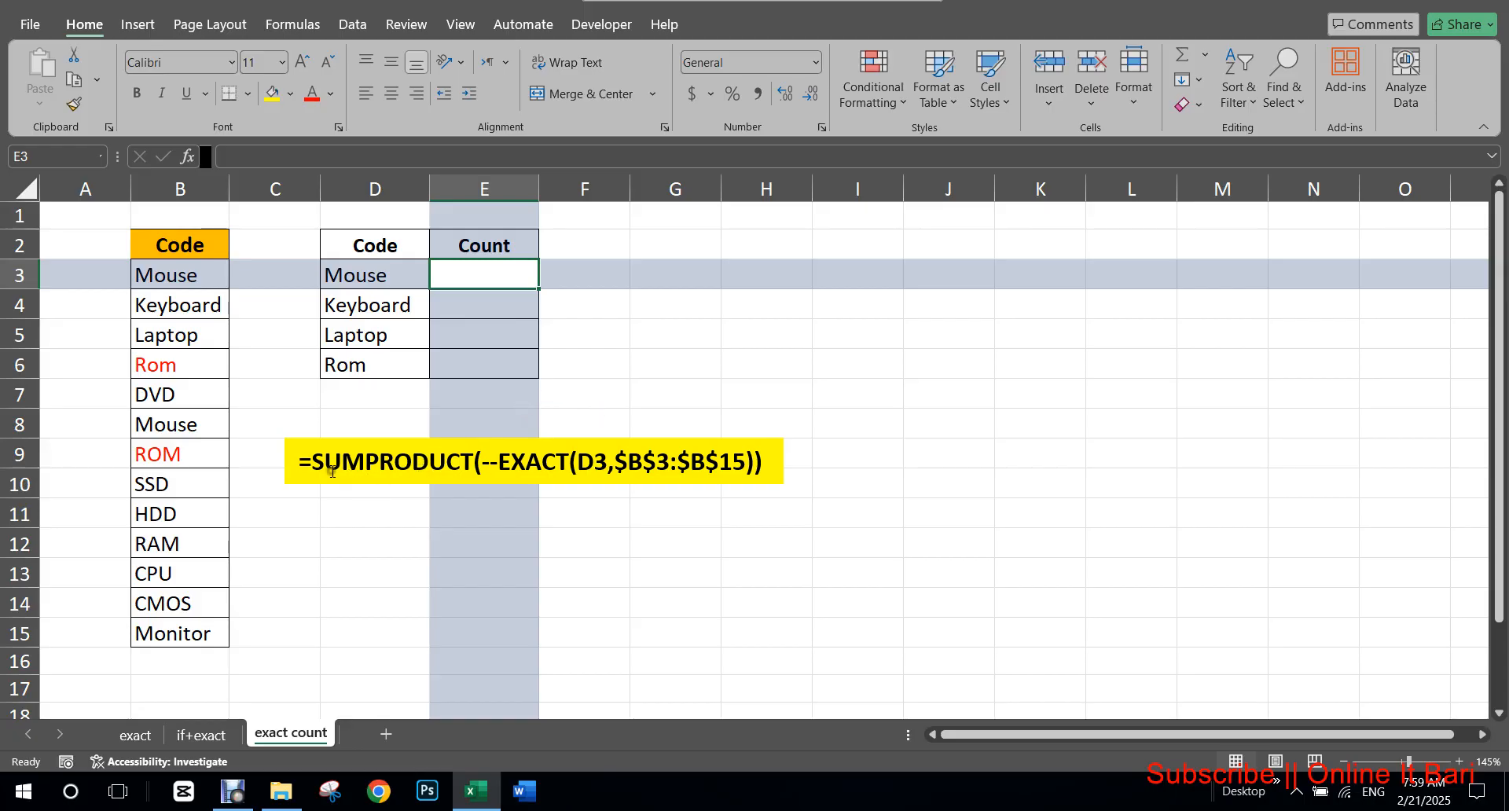
left_click_drag(332, 471, 462, 469)
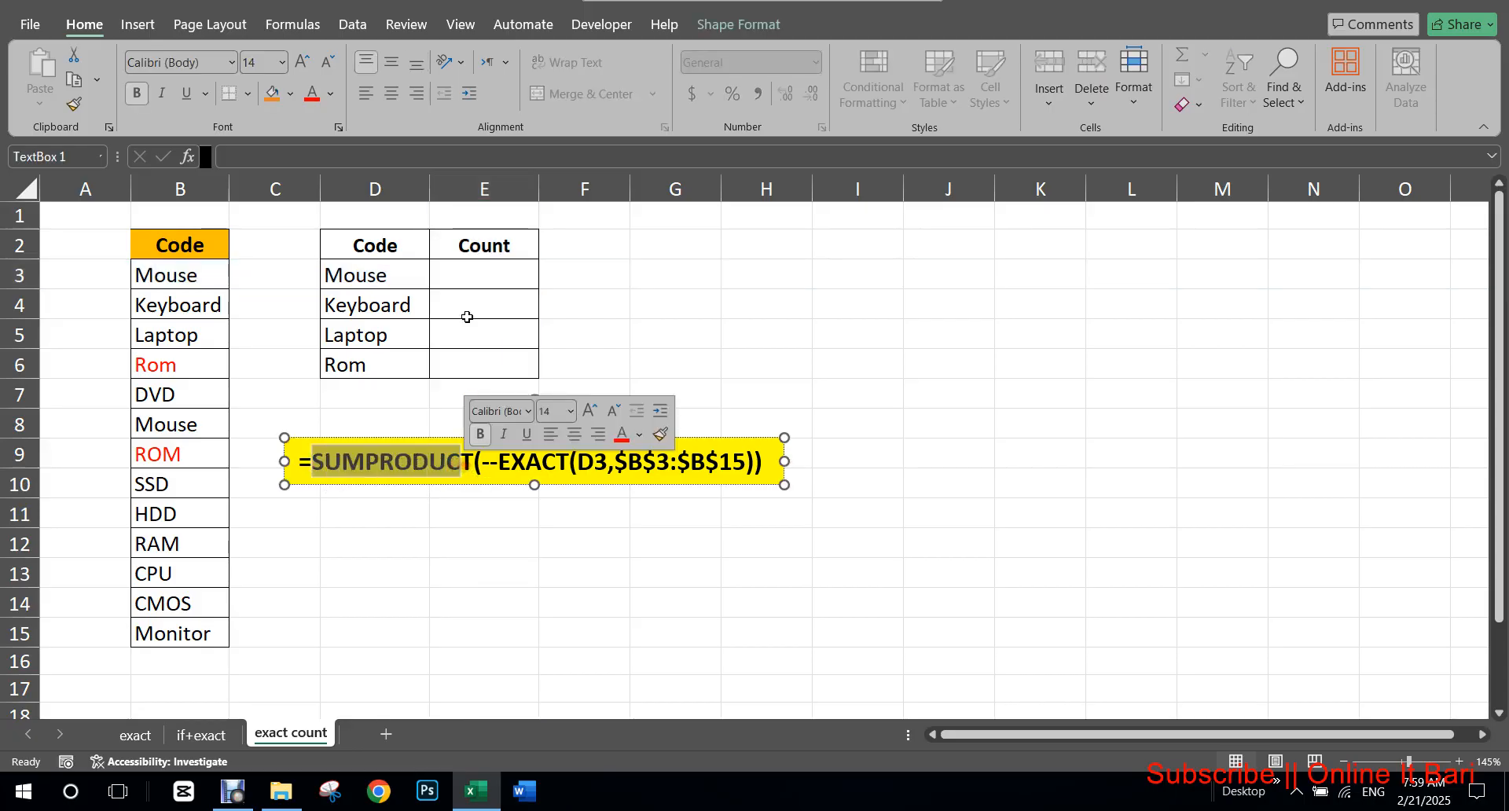
key("Escape")
key("Escape")
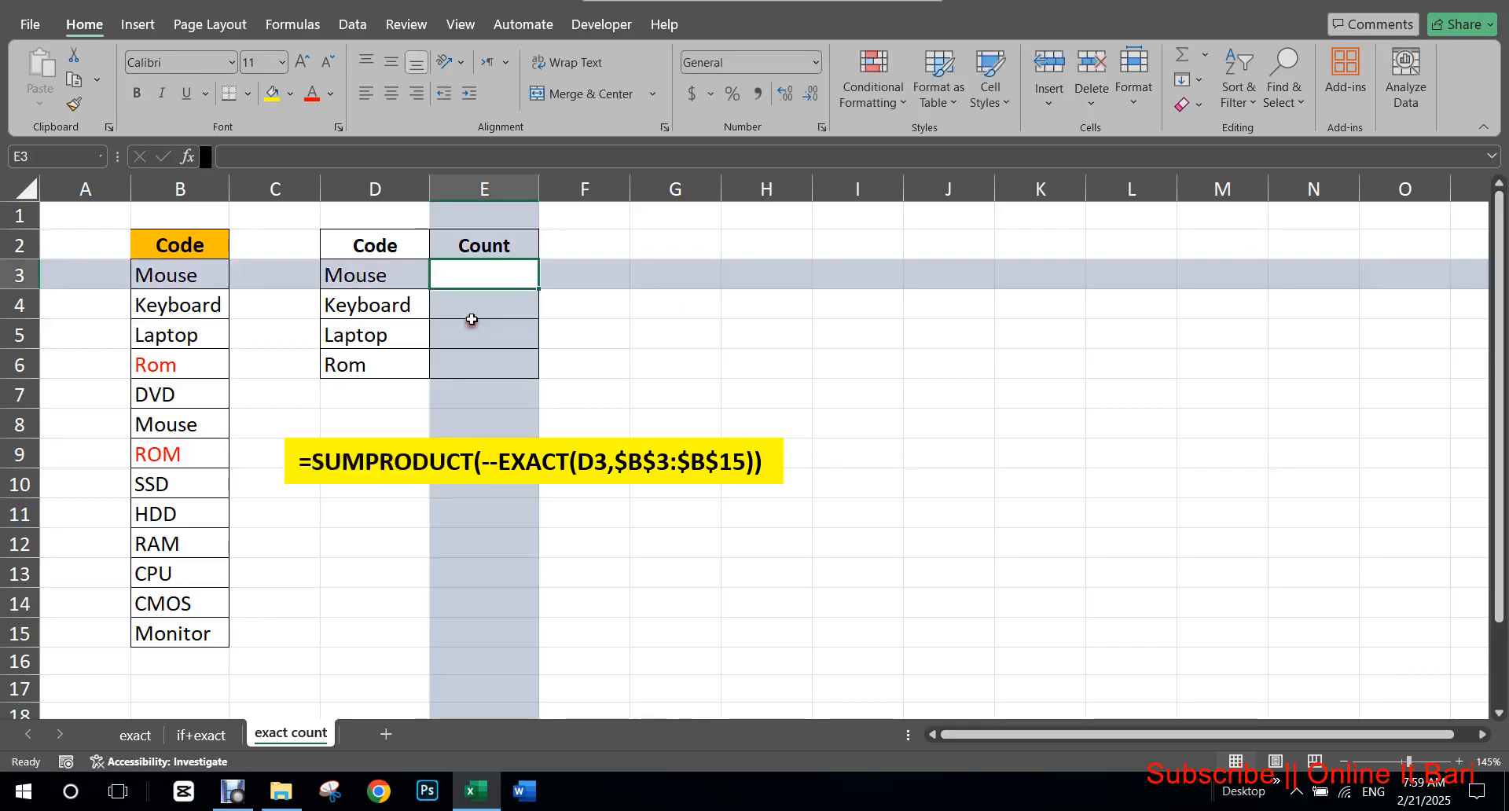
type("=")
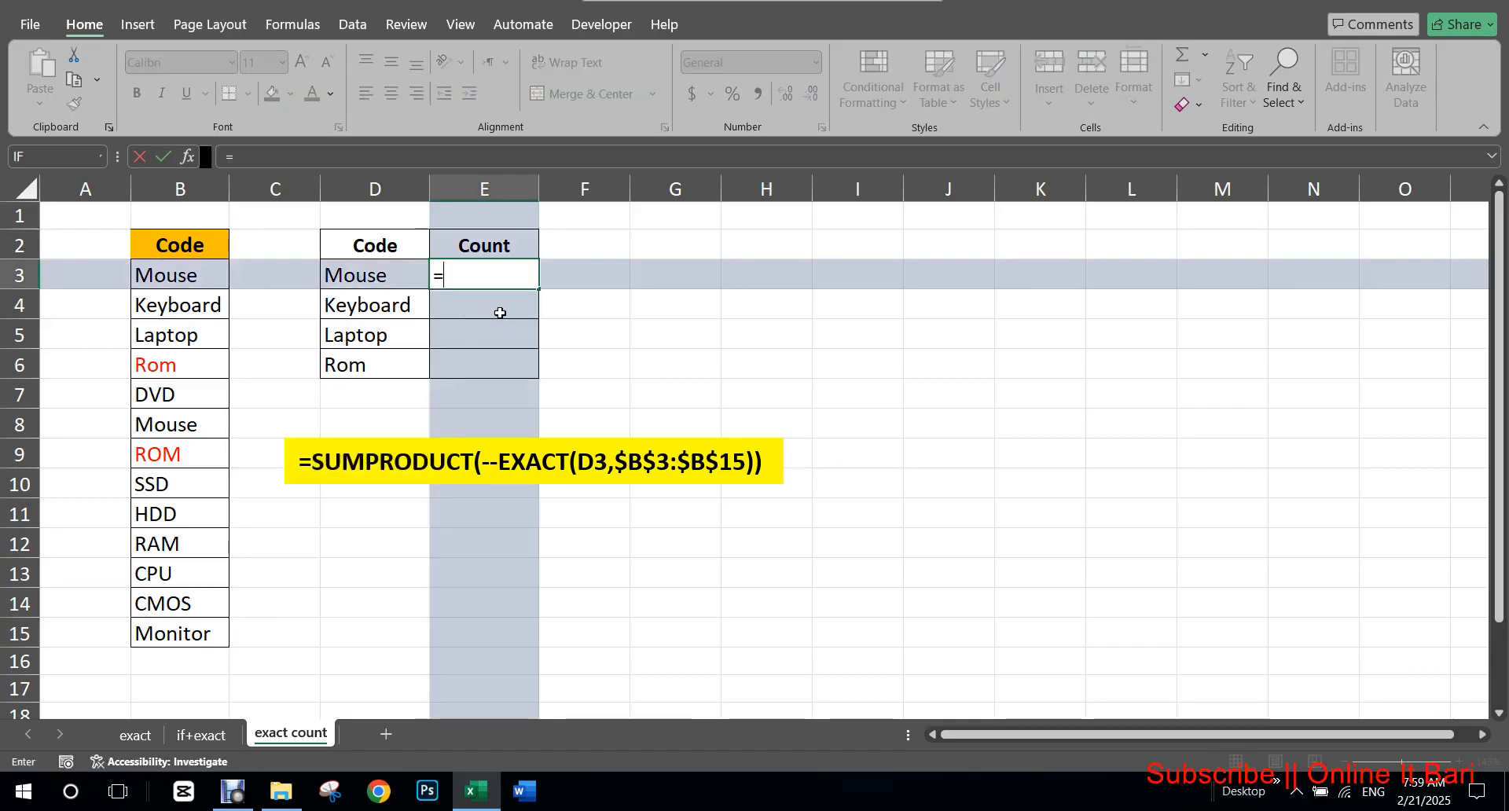
type("sum")
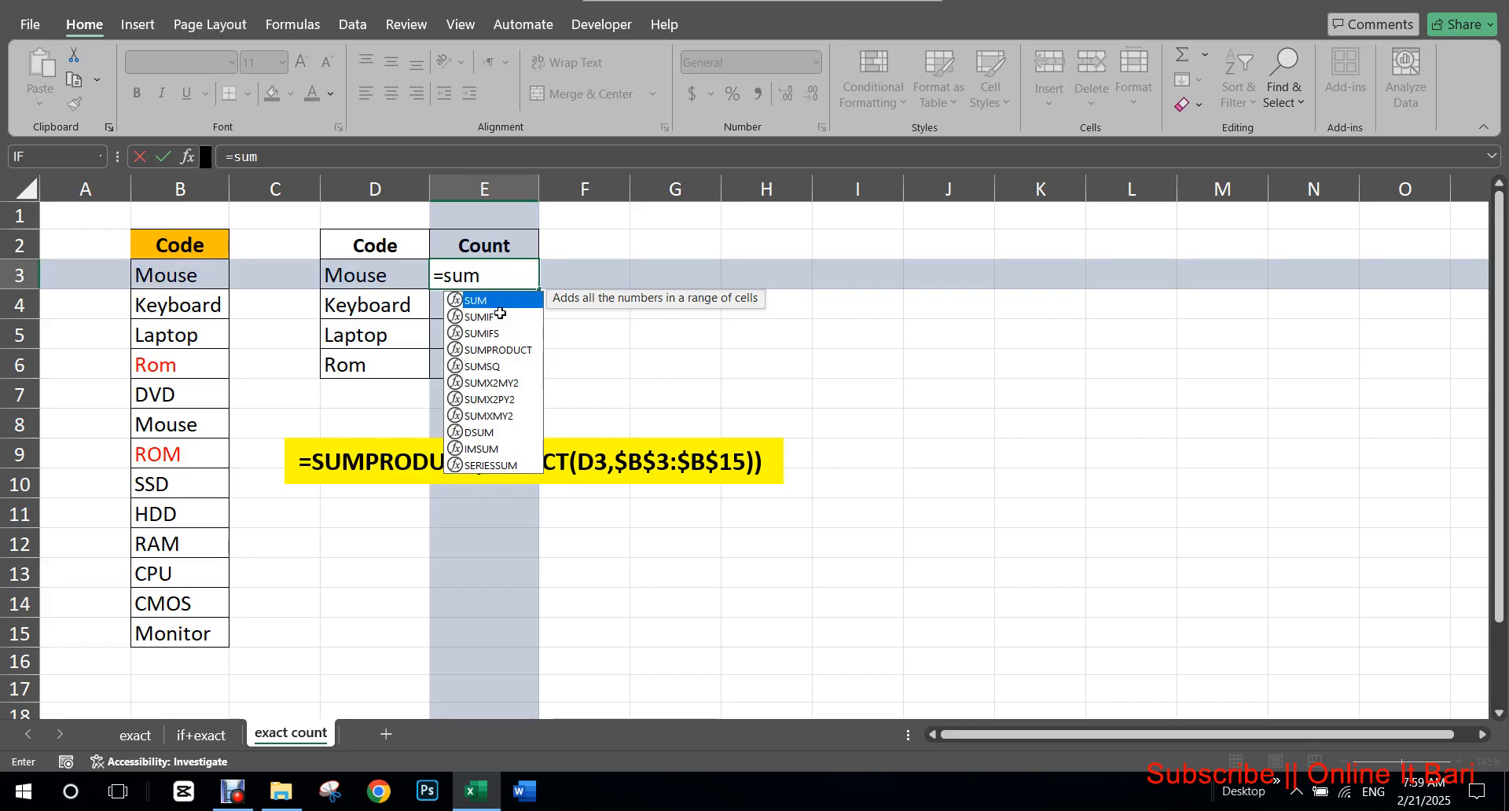
key("Tab")
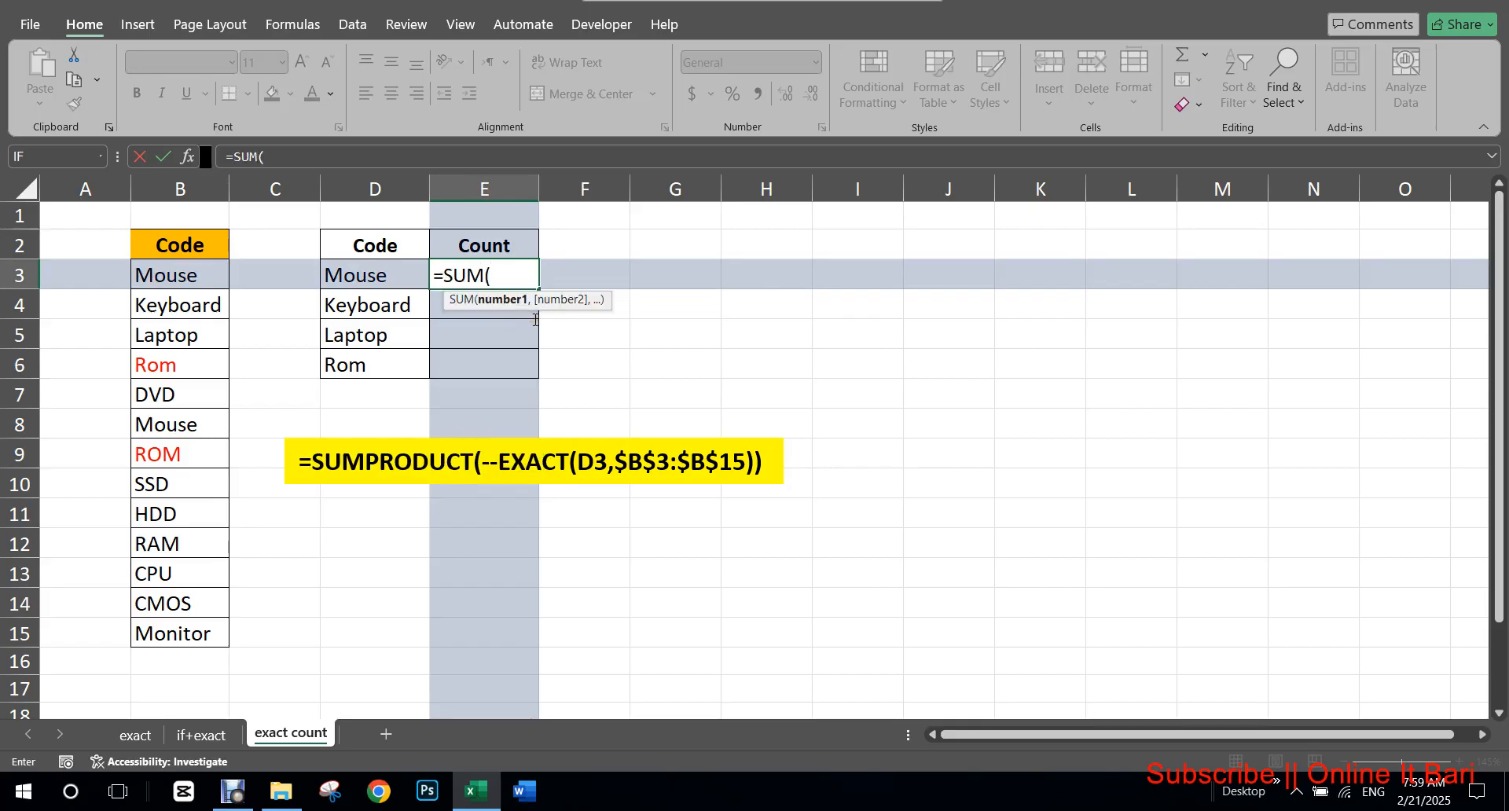
type("--")
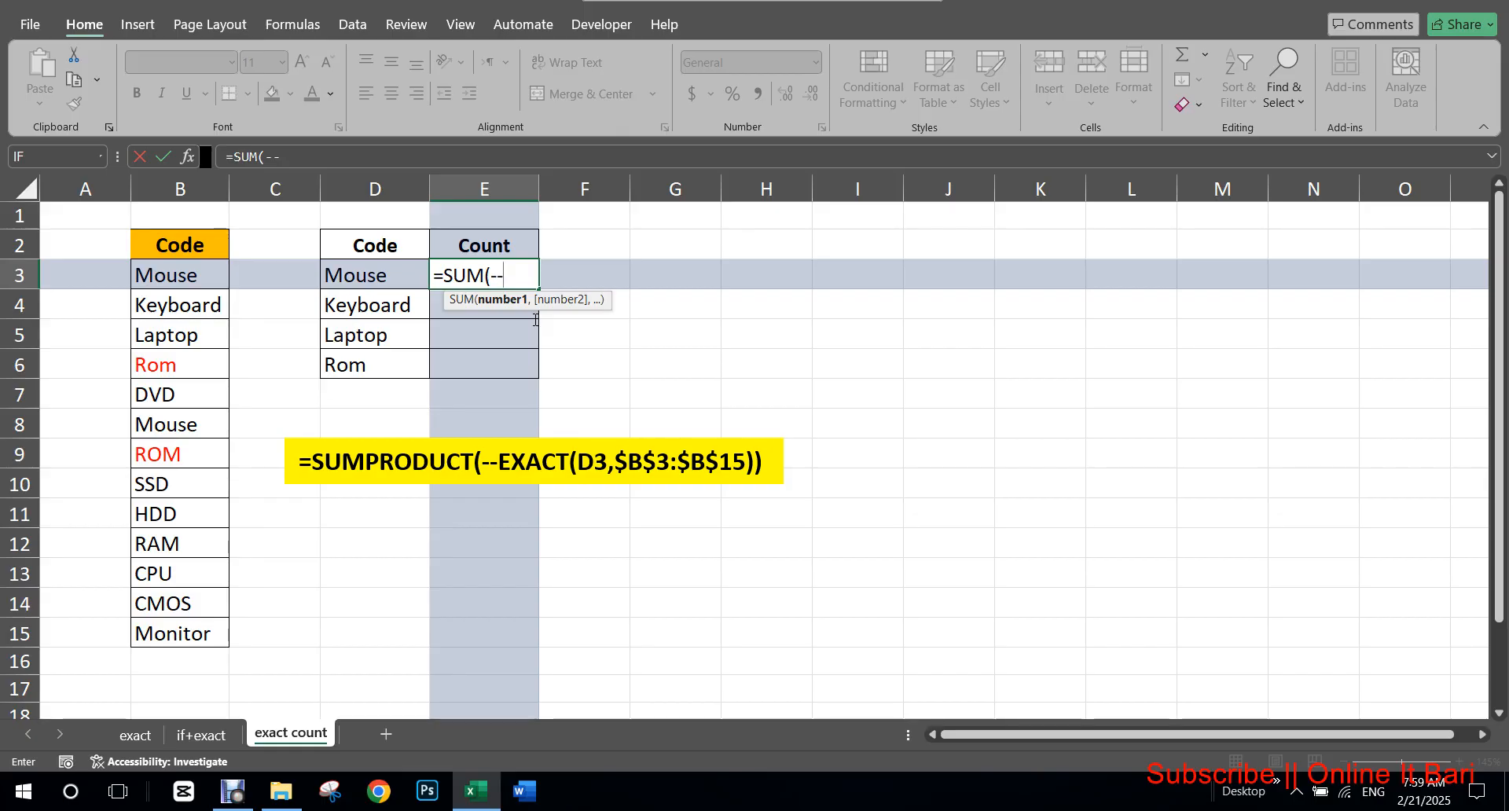
type("ex")
key("Tab")
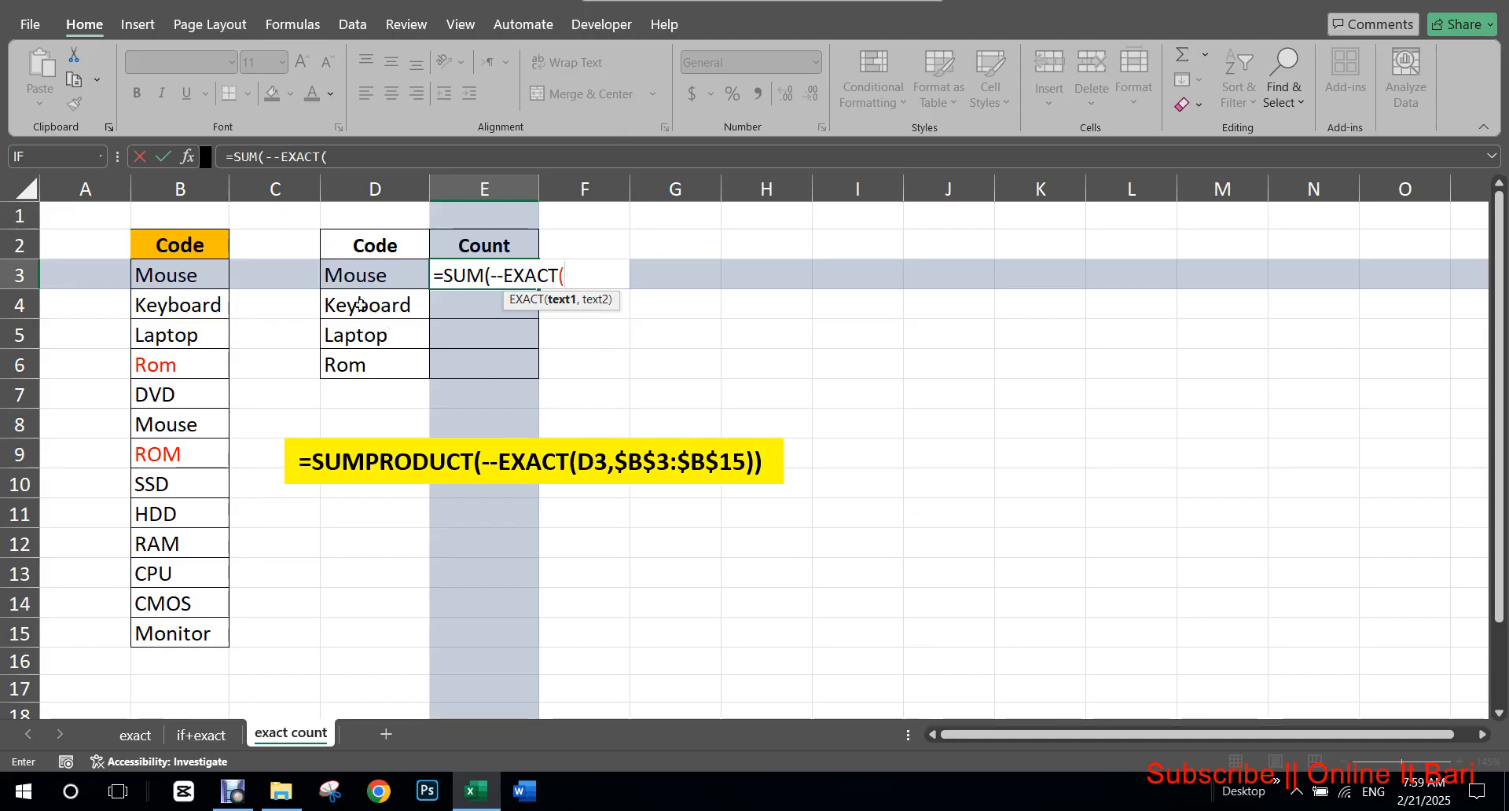
Compare D3 with the range B3:B15 in the EXACT function, making the range absolute as $B$3:$B$15.
key("Left")
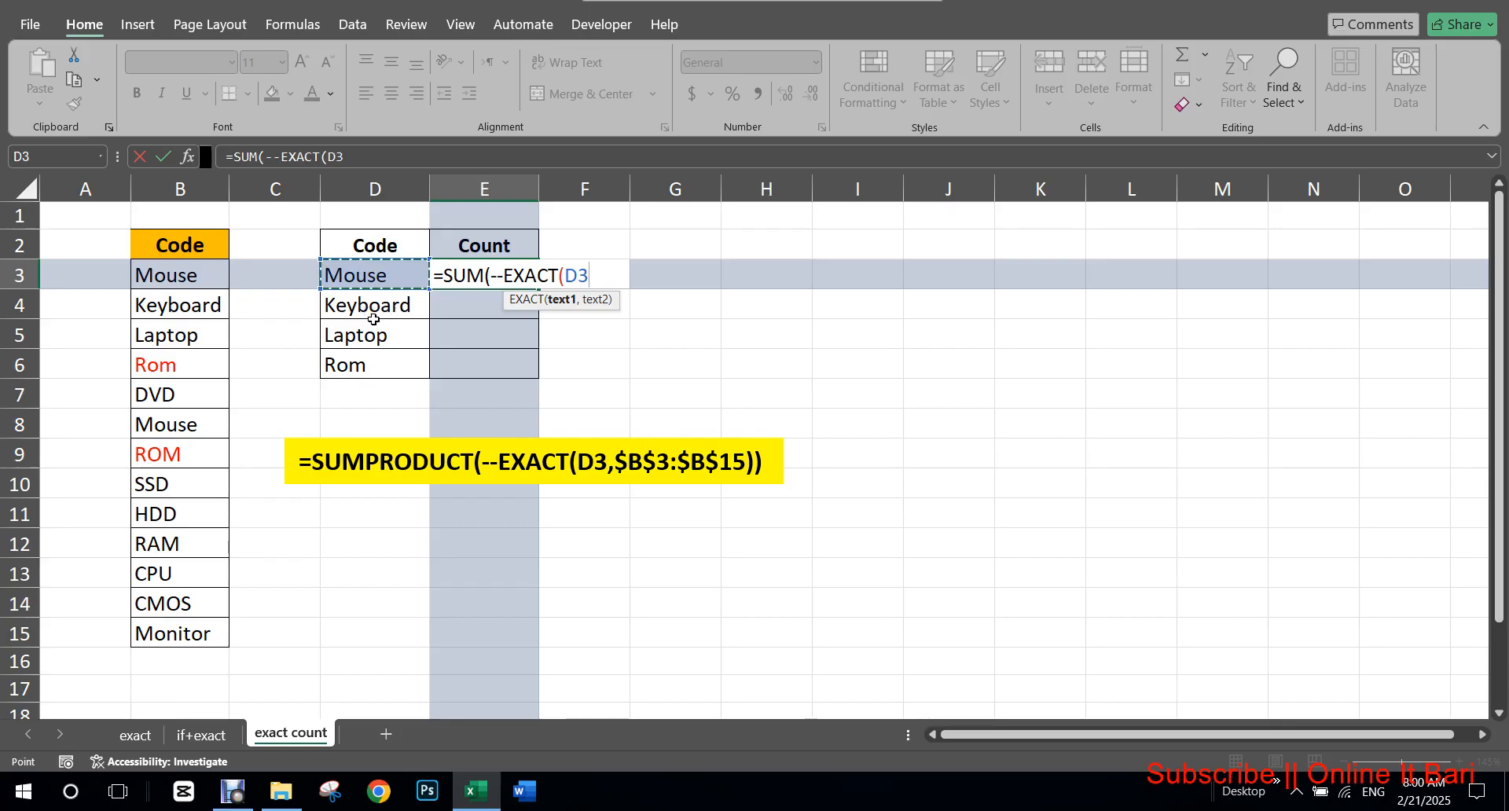
type(",")
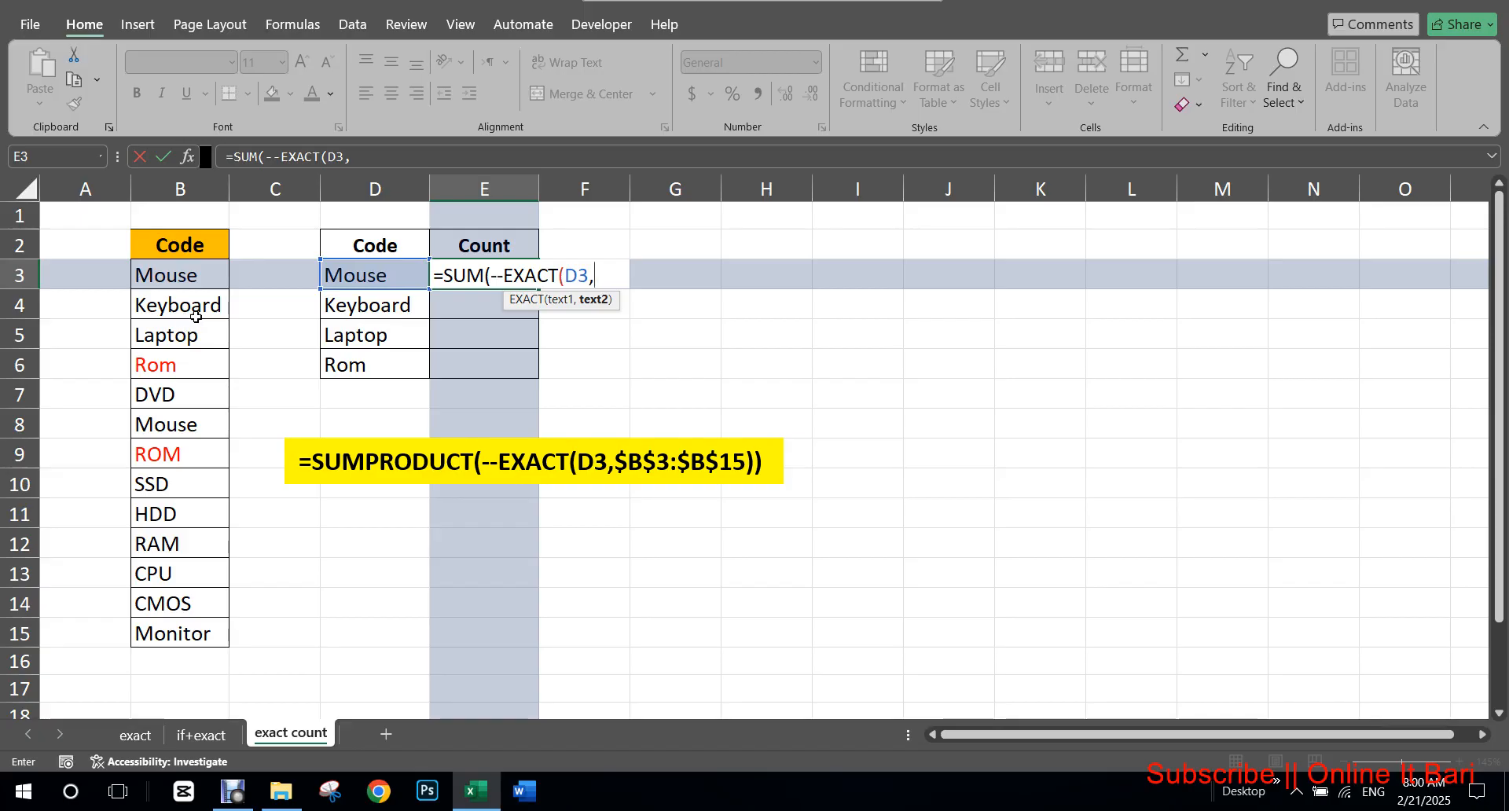
left_click_drag(189, 277, 193, 628)
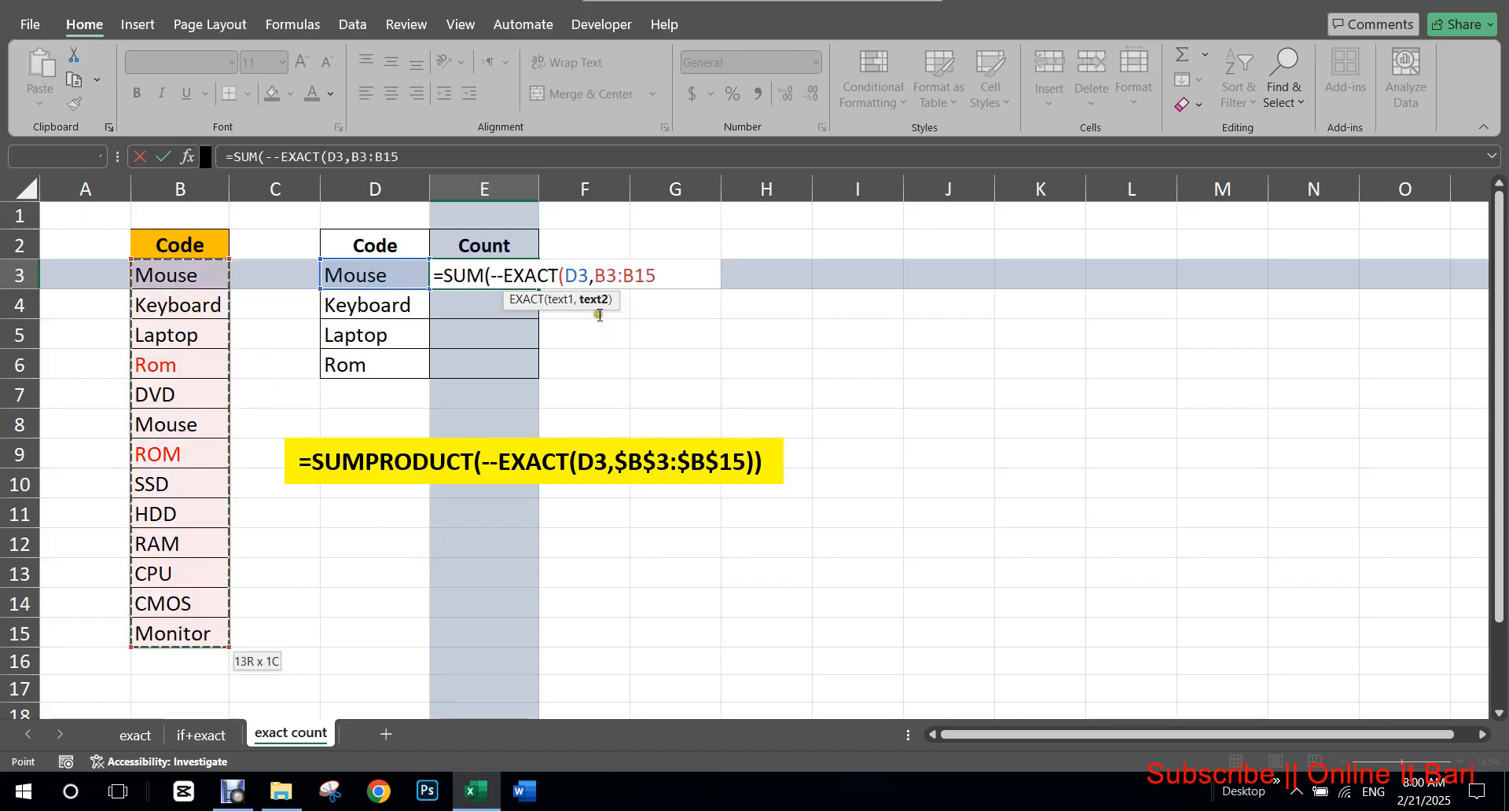
left_click_drag(599, 313, 658, 317)
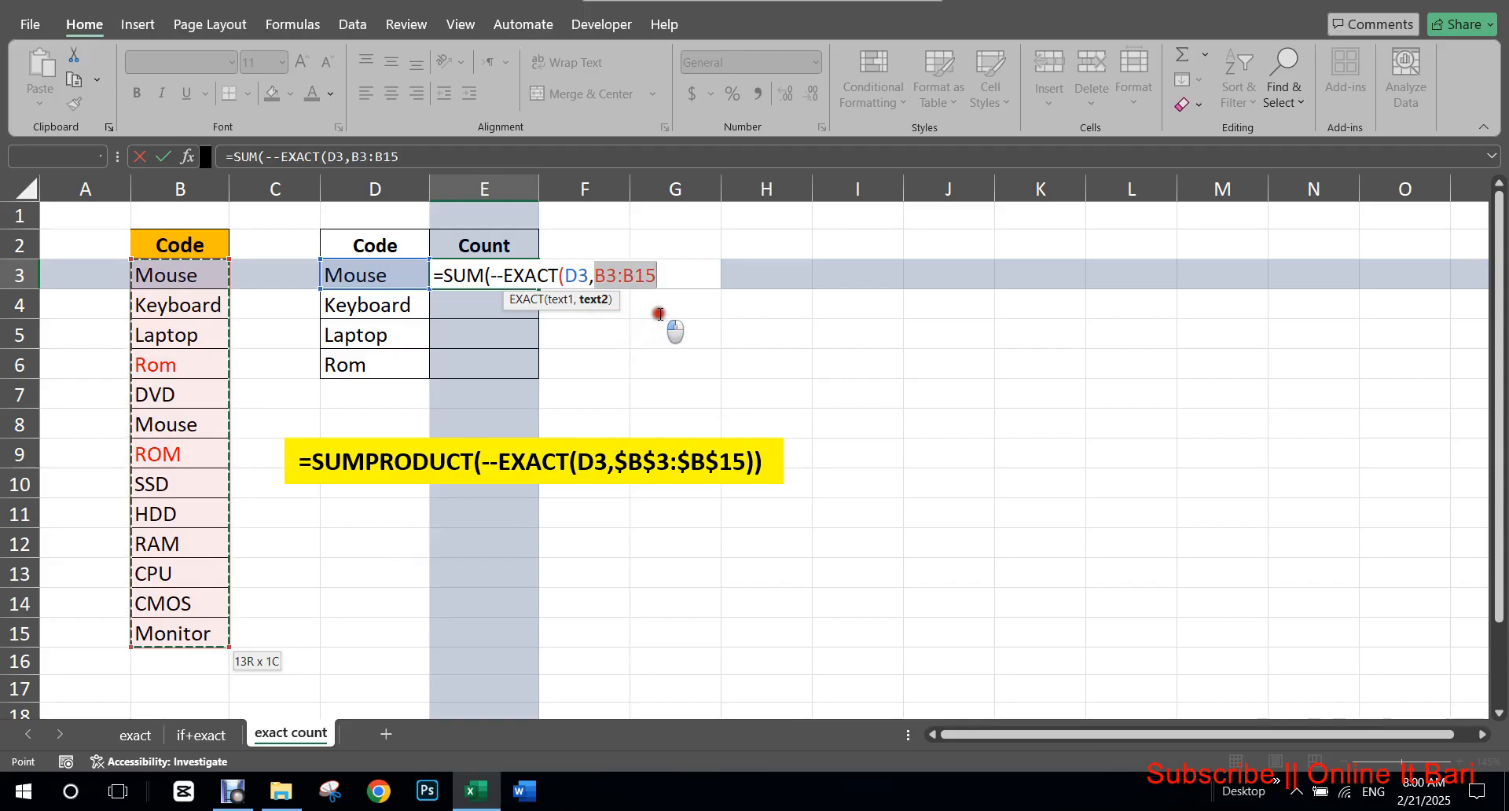
key("F4")
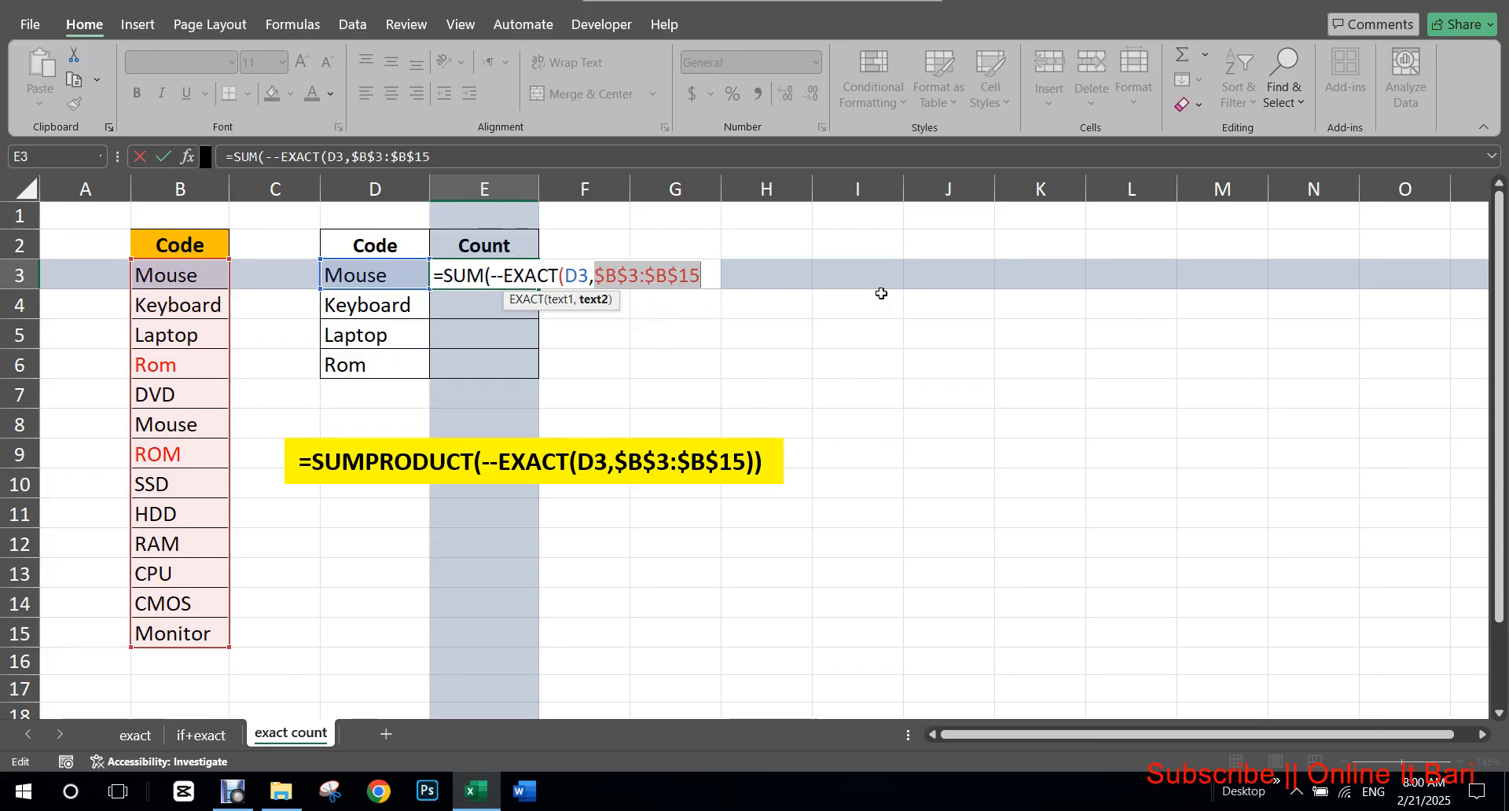
Close the EXACT and SUM functions after $B$15 and enter the formula in E3, keeping the absolute range intact.
type(")")
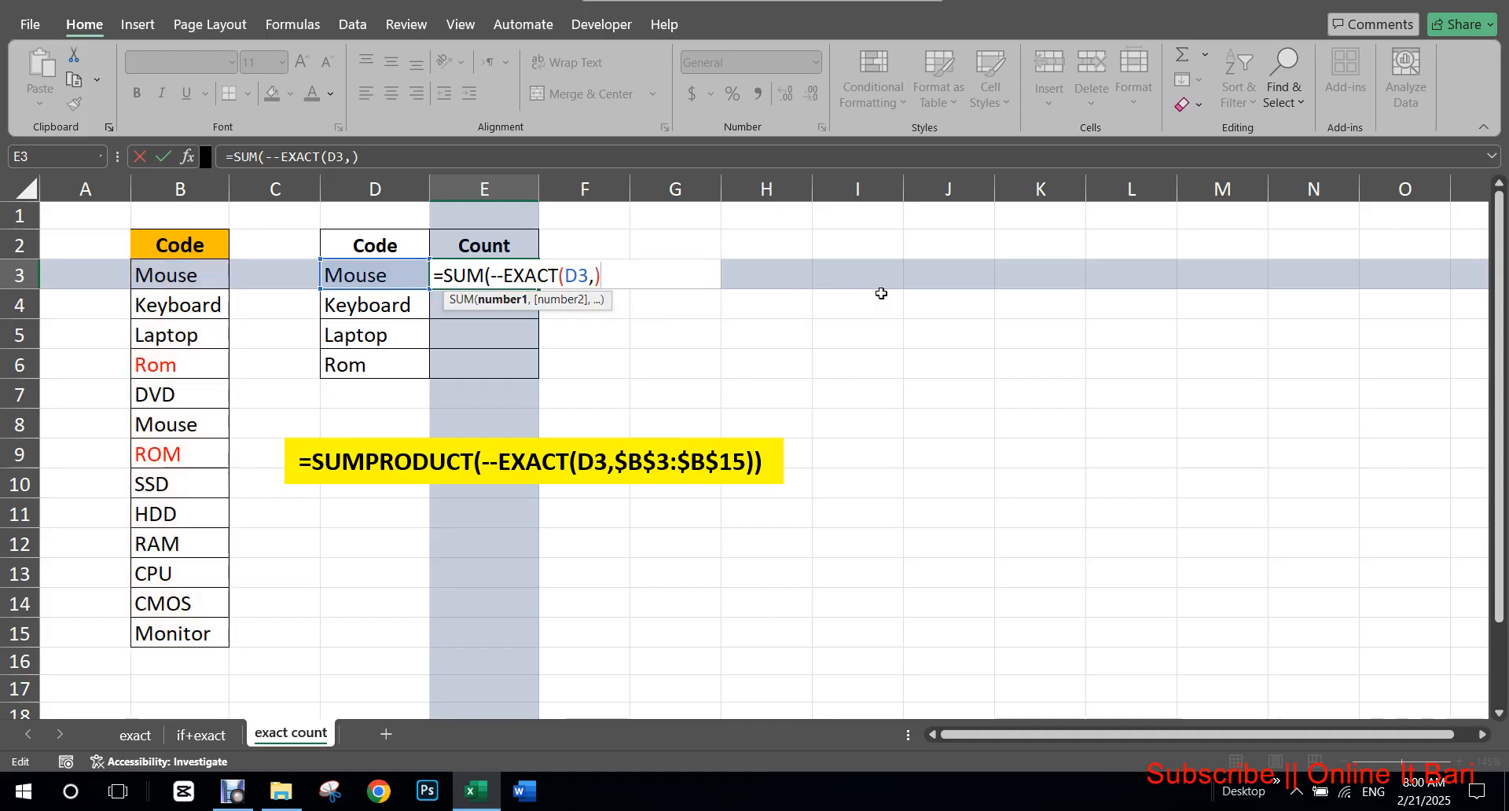
key("ctrl+z")
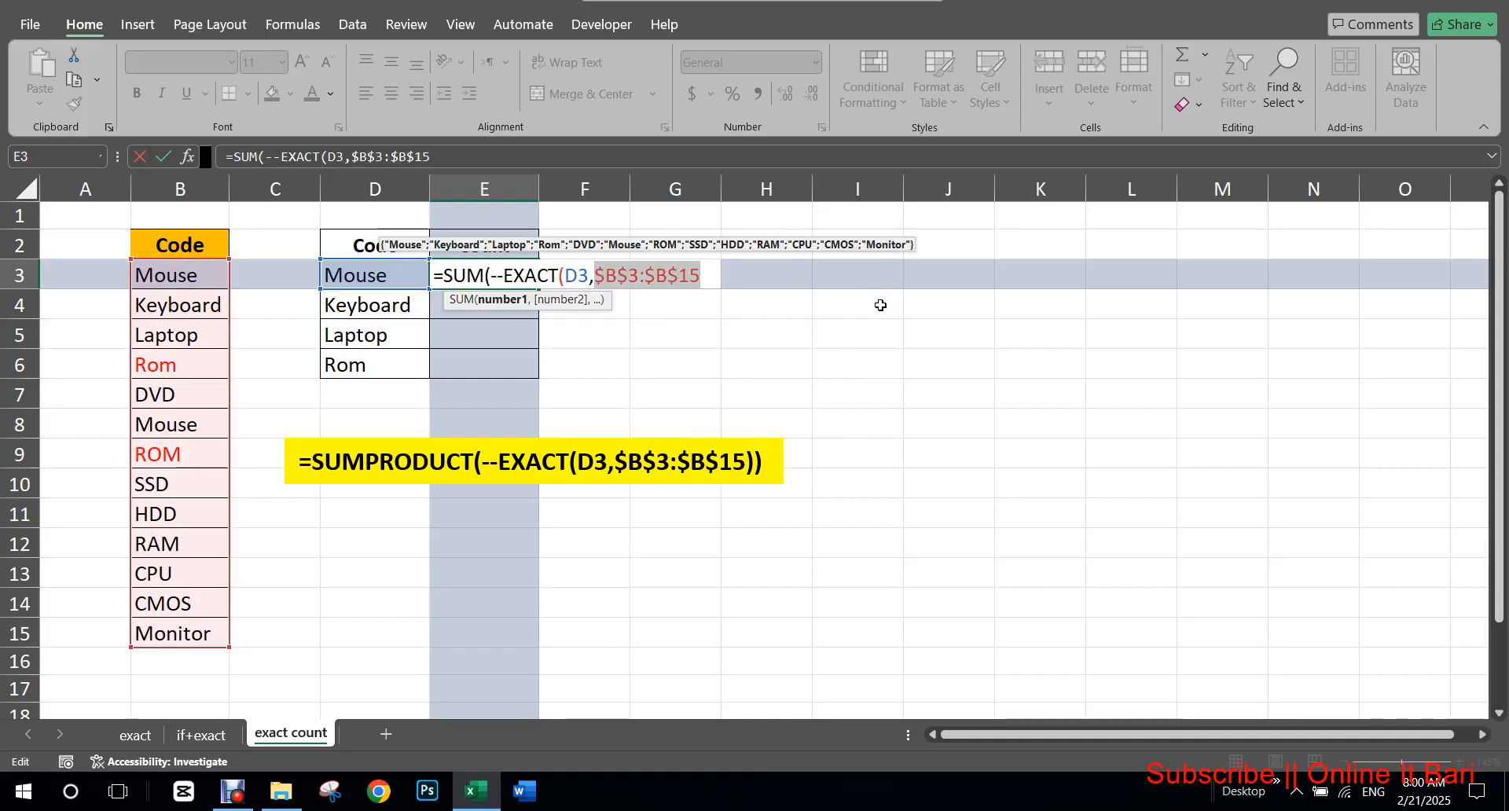
key("Right")
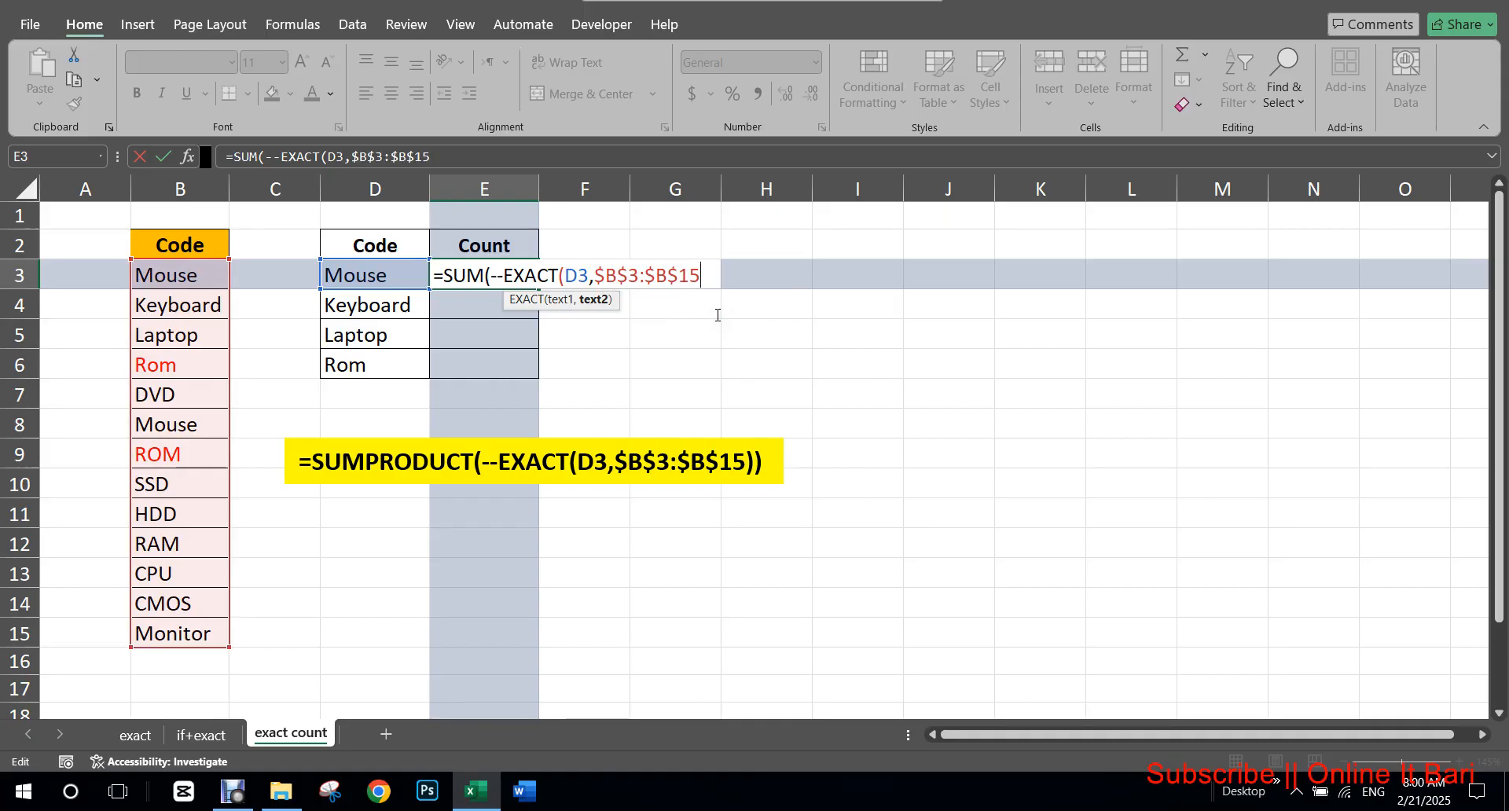
type("))")
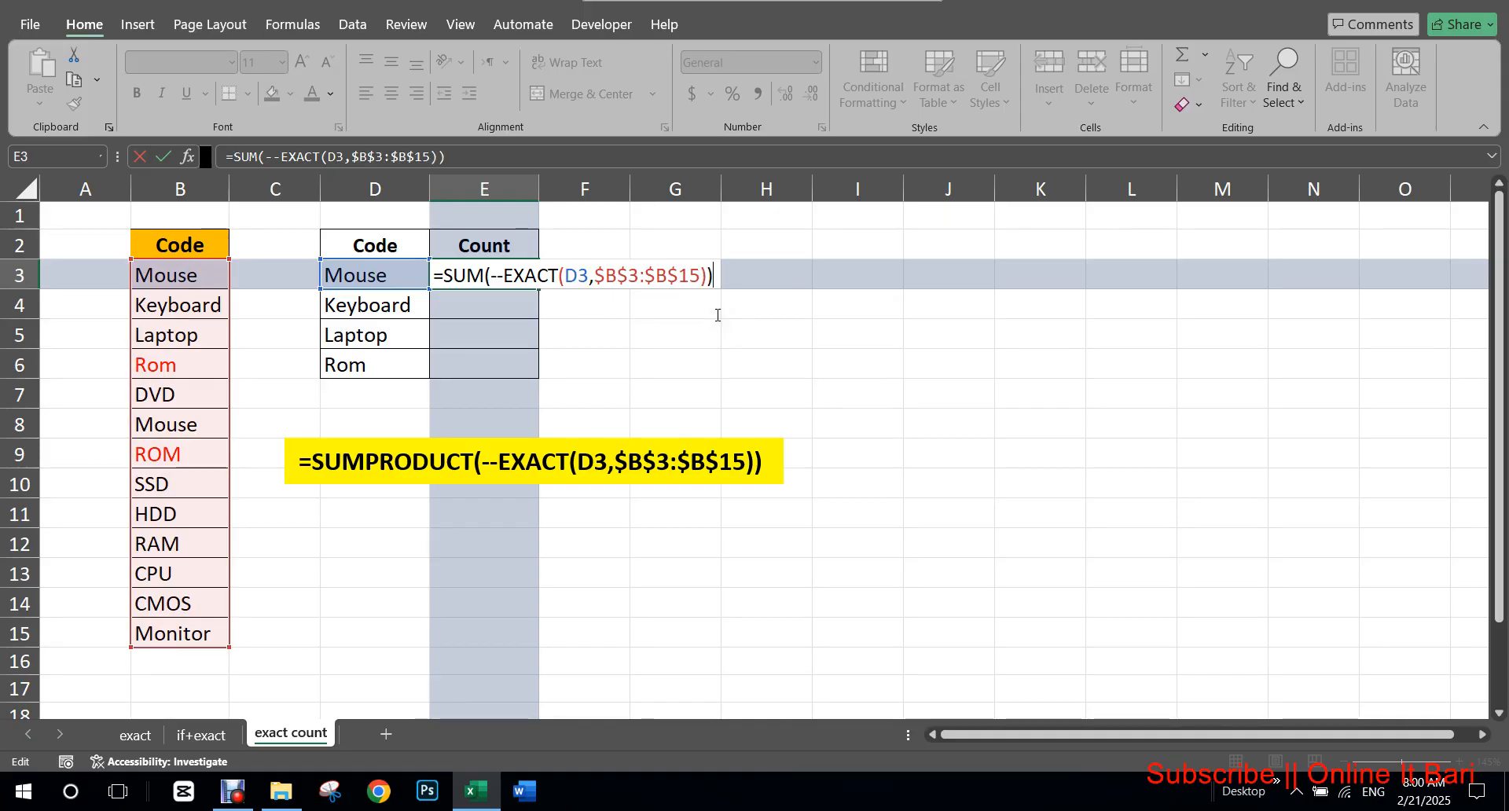
key("Return")
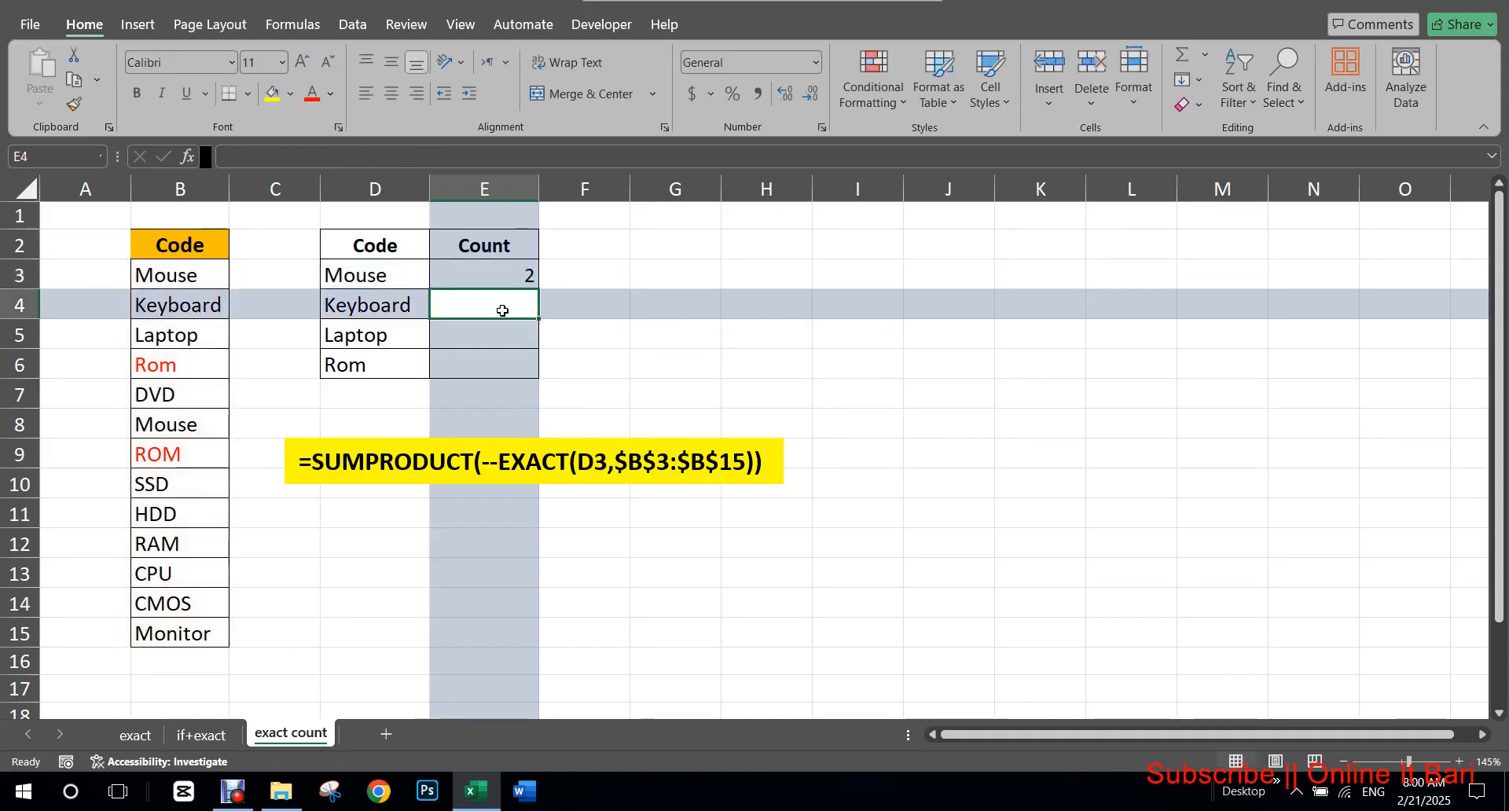
Fill the E3 count formula down through E6 for the Keyboard, Laptop and Rom codes.
key("Up")
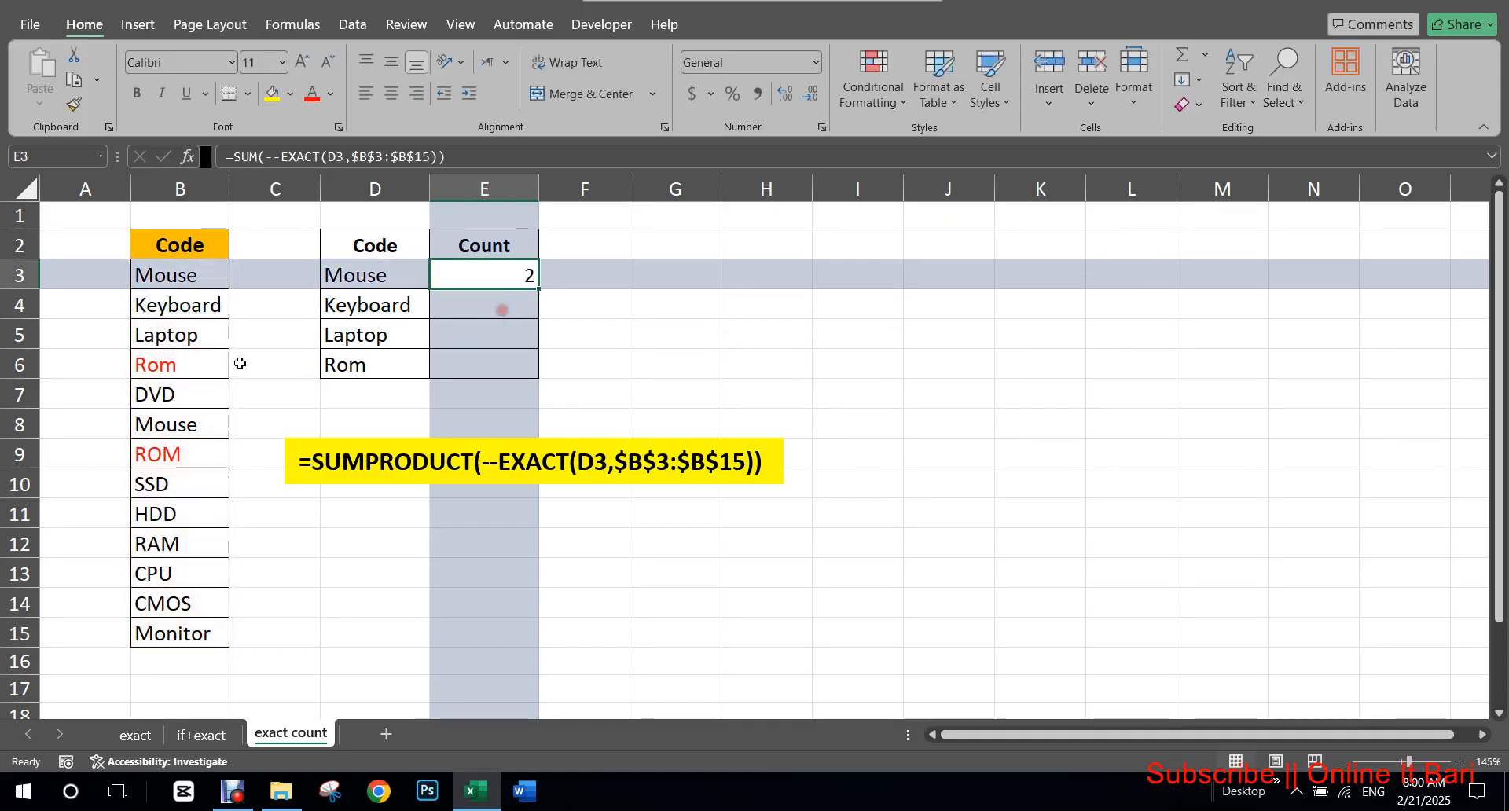
left_click(175, 315)
left_click(504, 316)
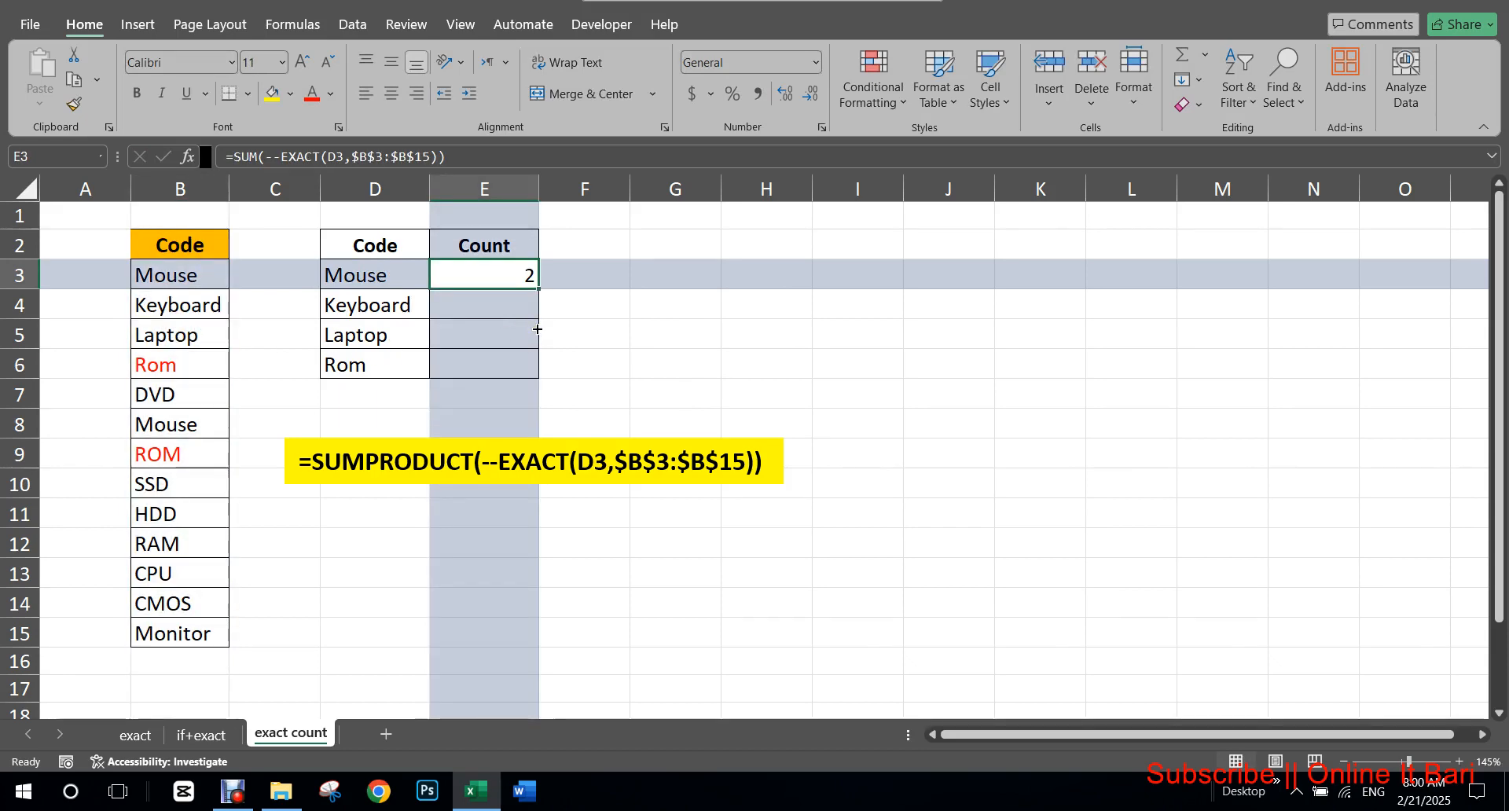
double_click(537, 329)
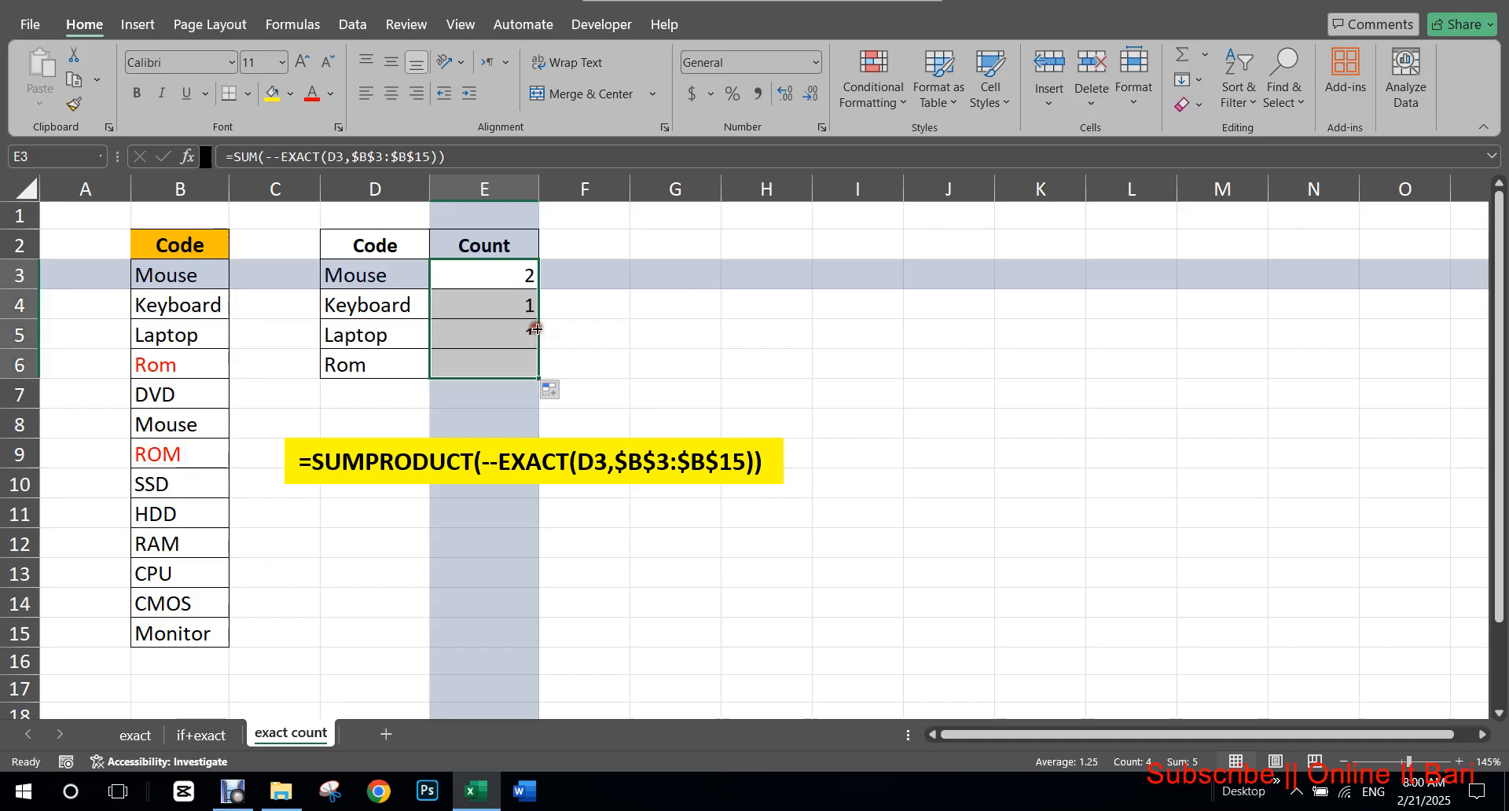
Check the Laptop and Rom counts in E5 and E6, marking up Rom in B6 and ROM in B9 for comparison.
left_click(515, 351)
left_click(512, 388)
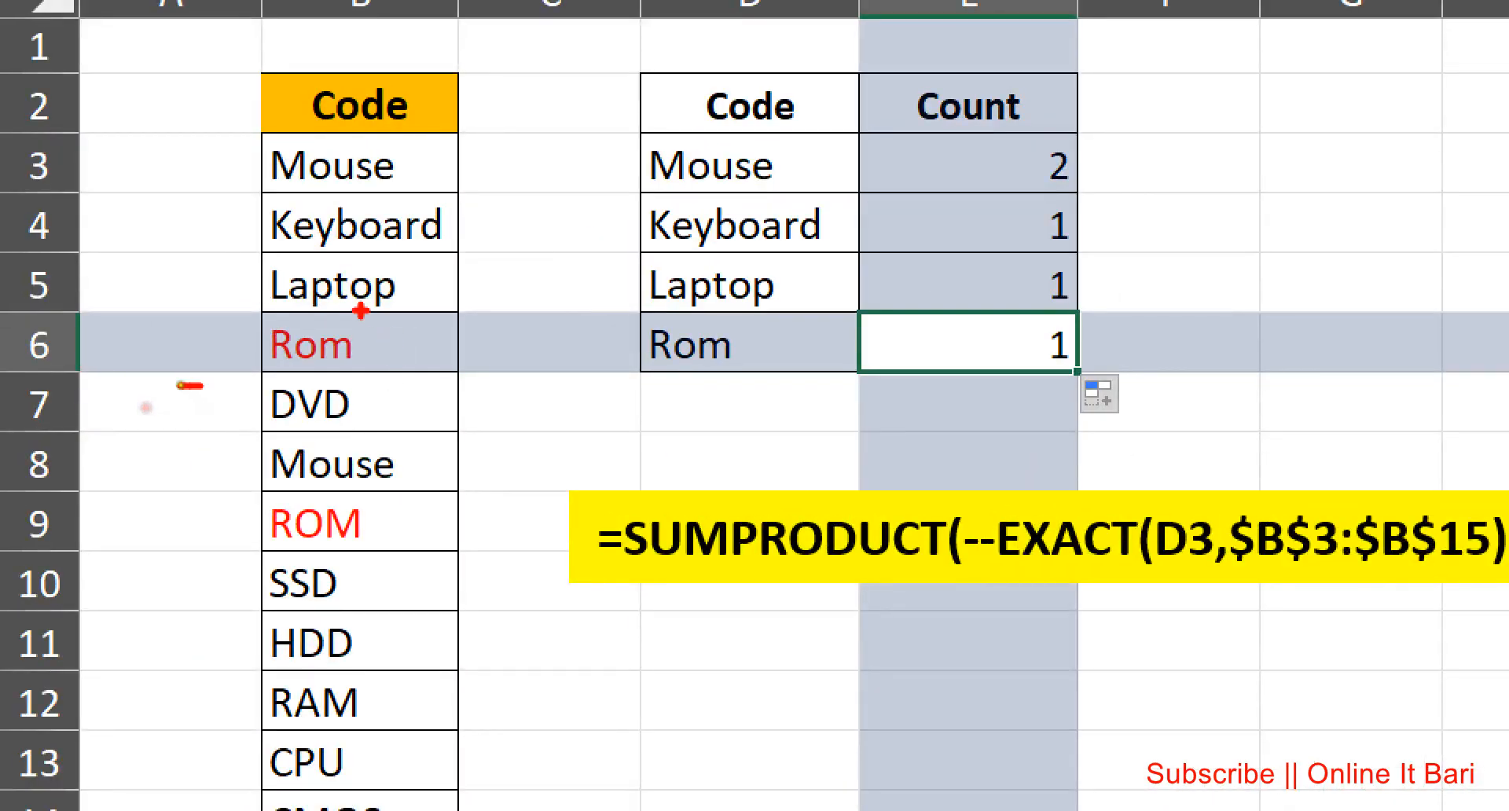
mouse_move(361, 311)
left_mouse_down()
mouse_move(233, 350)
mouse_move(354, 297)
left_mouse_up()
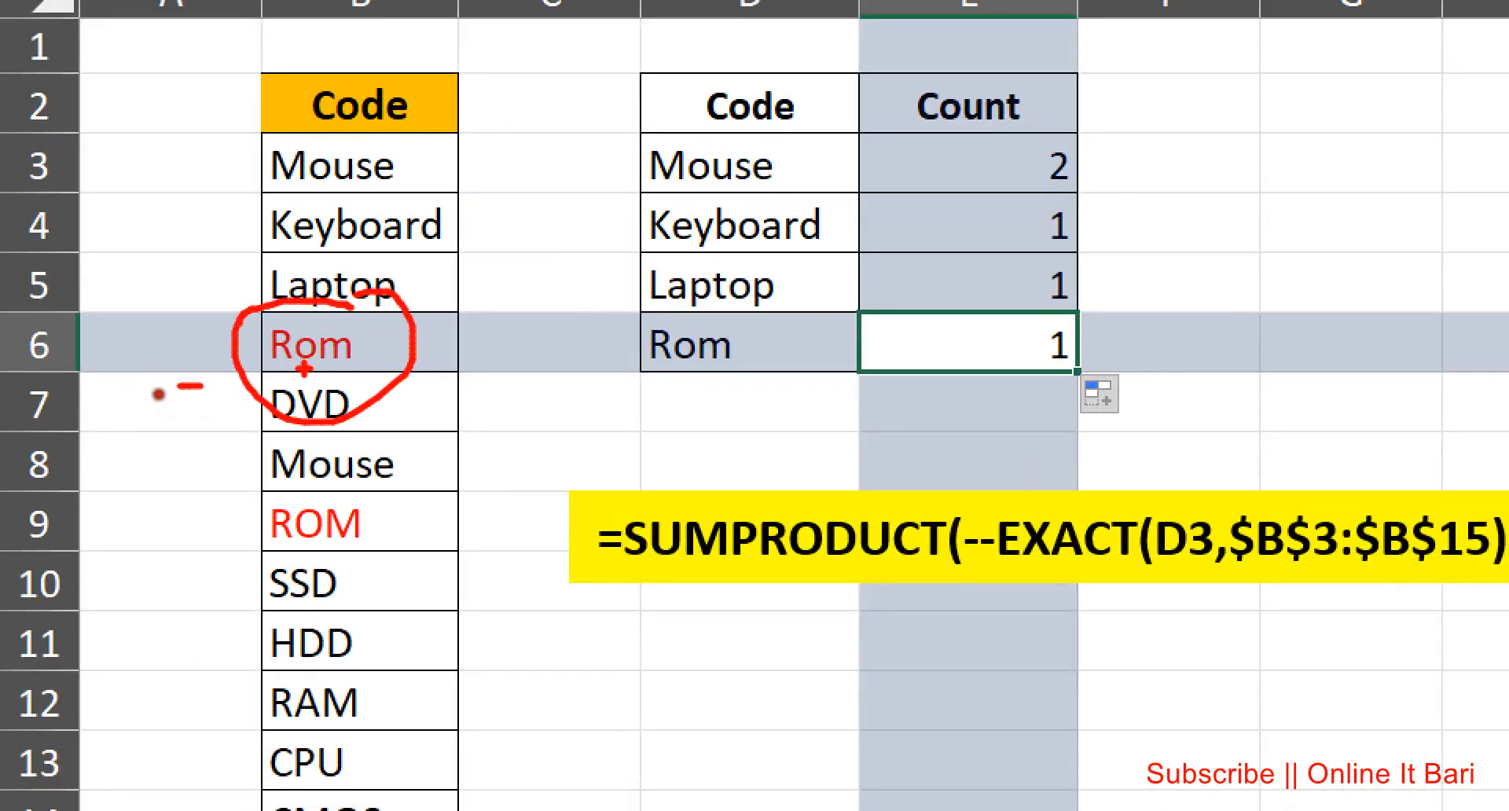
left_click_drag(301, 492, 375, 490)
mouse_move(1094, 322)
left_mouse_down()
mouse_move(1054, 322)
mouse_move(1107, 385)
mouse_move(1085, 316)
left_mouse_up()
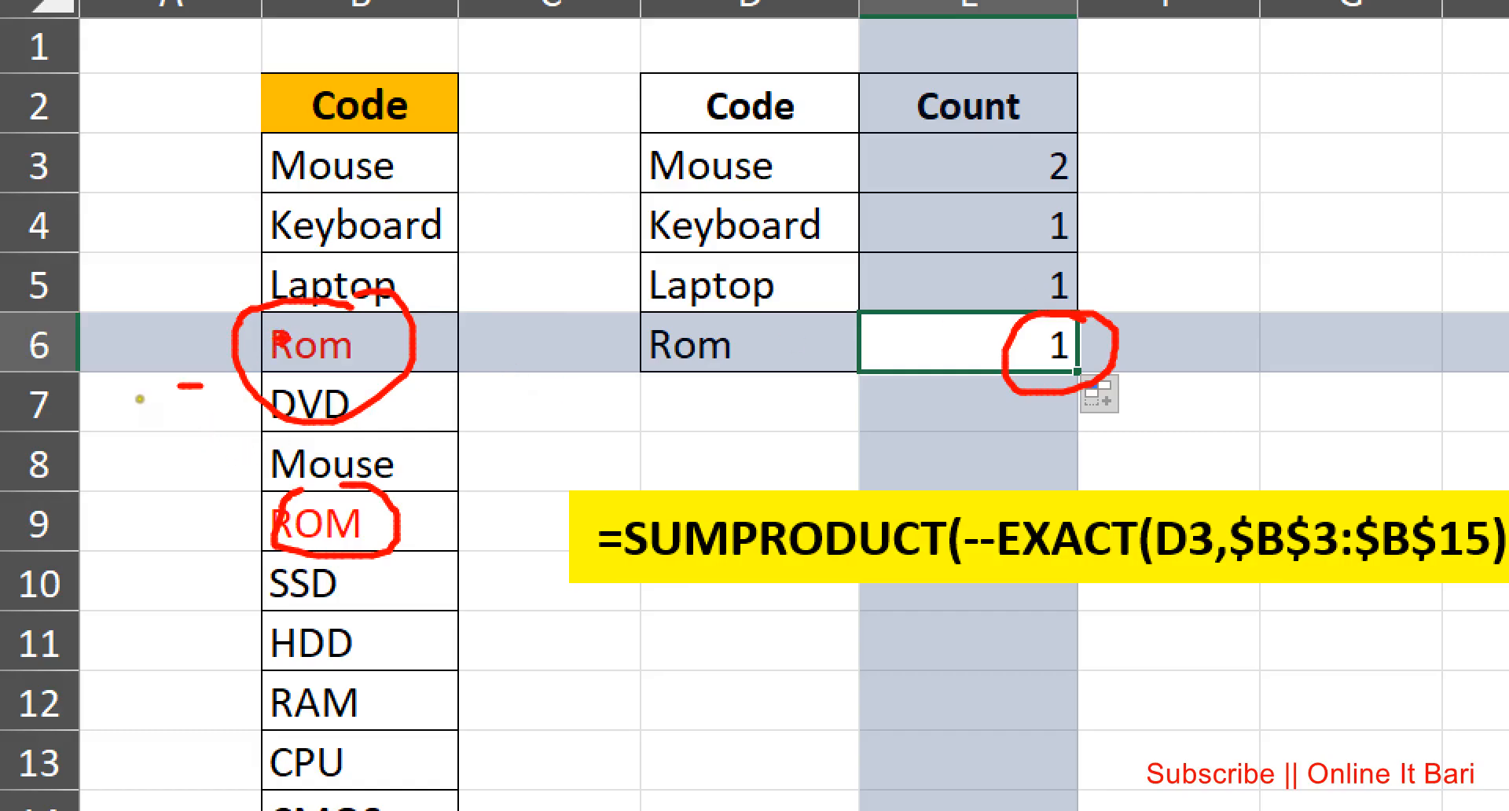
mouse_move(296, 325)
left_mouse_down()
mouse_move(268, 346)
mouse_move(287, 368)
mouse_move(299, 323)
left_mouse_up()
mouse_move(294, 492)
left_mouse_down()
mouse_move(252, 543)
mouse_move(393, 511)
mouse_move(251, 480)
left_mouse_up()
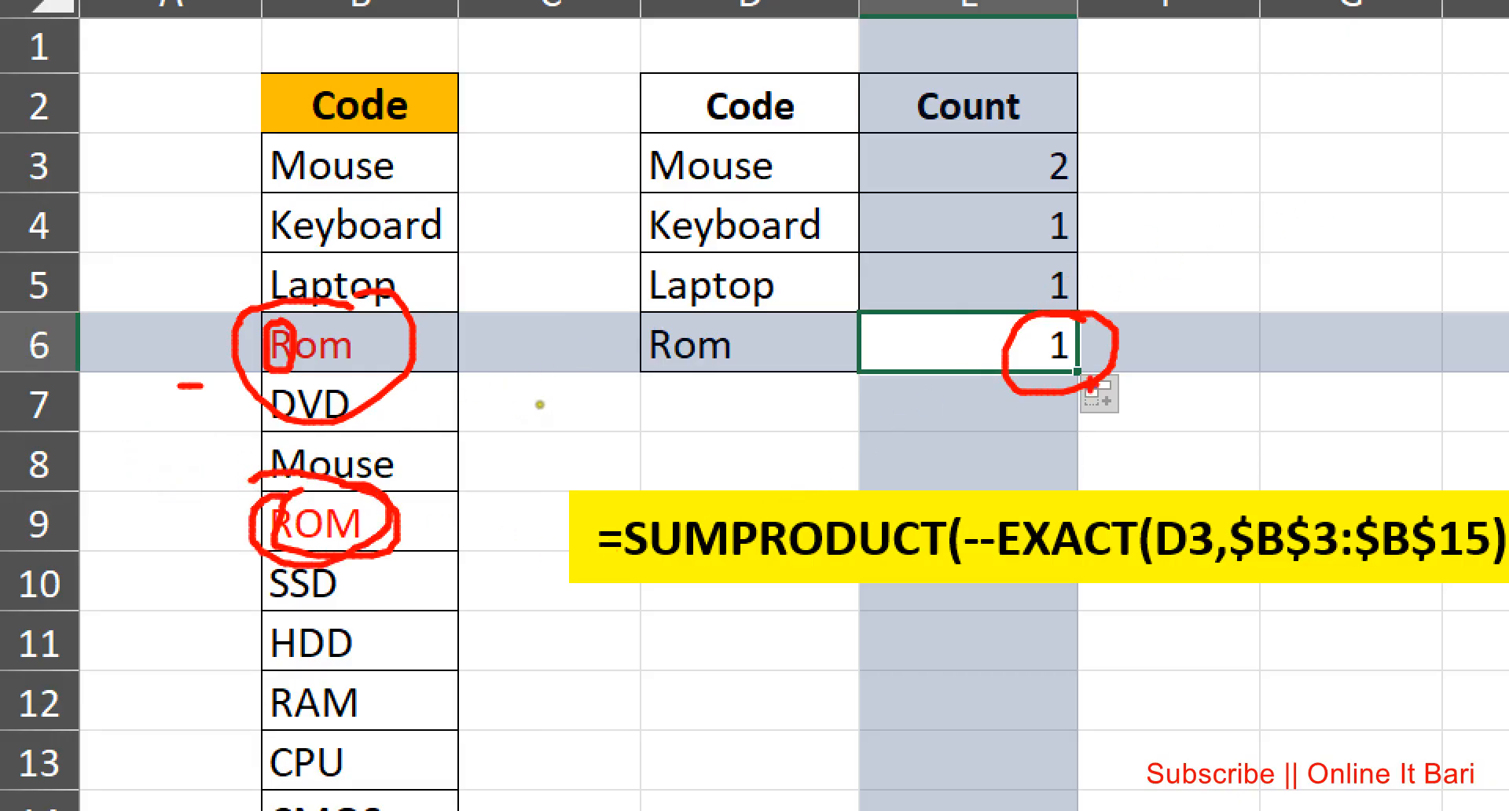
key("Escape")
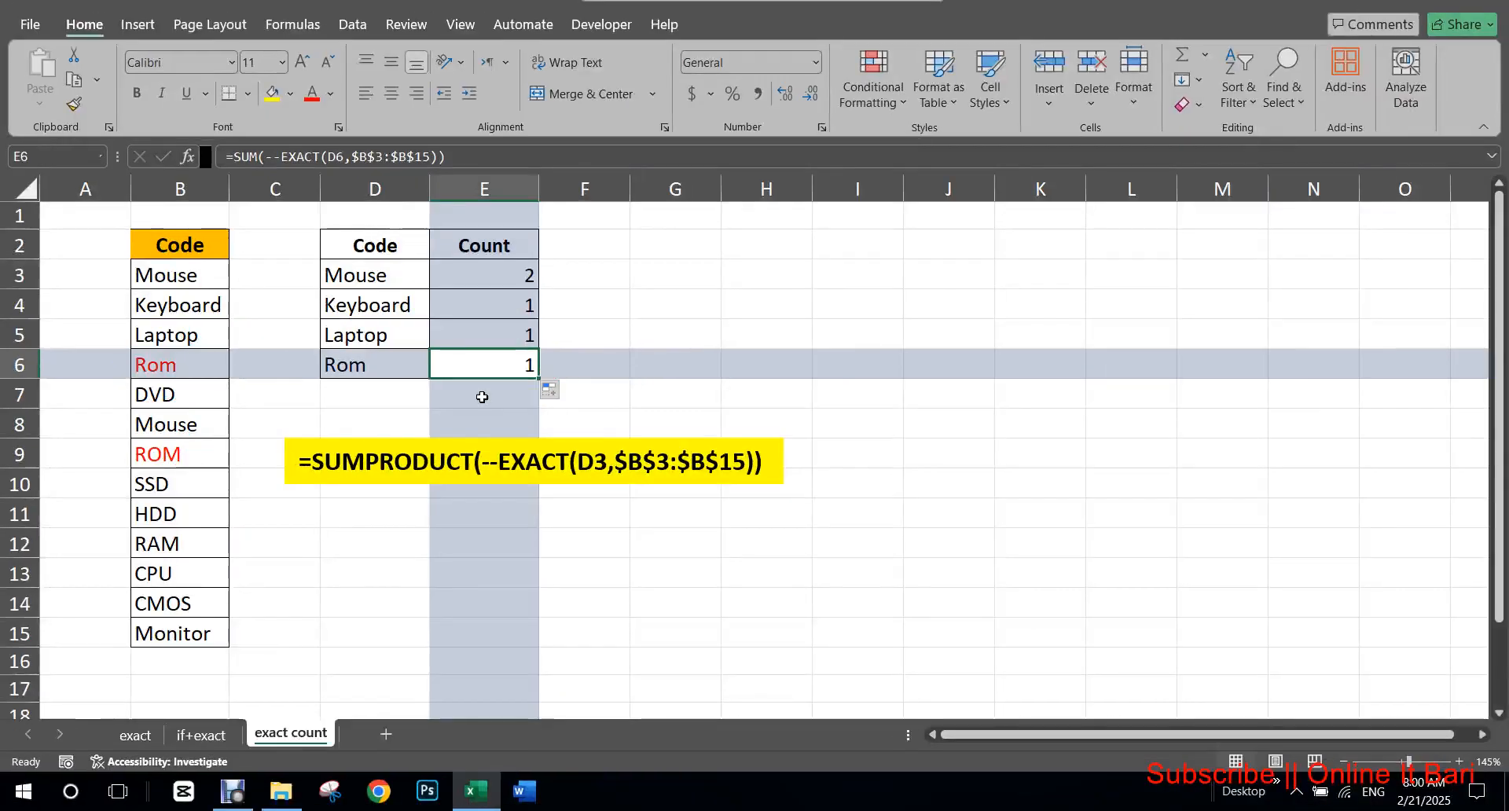
left_click(321, 422)
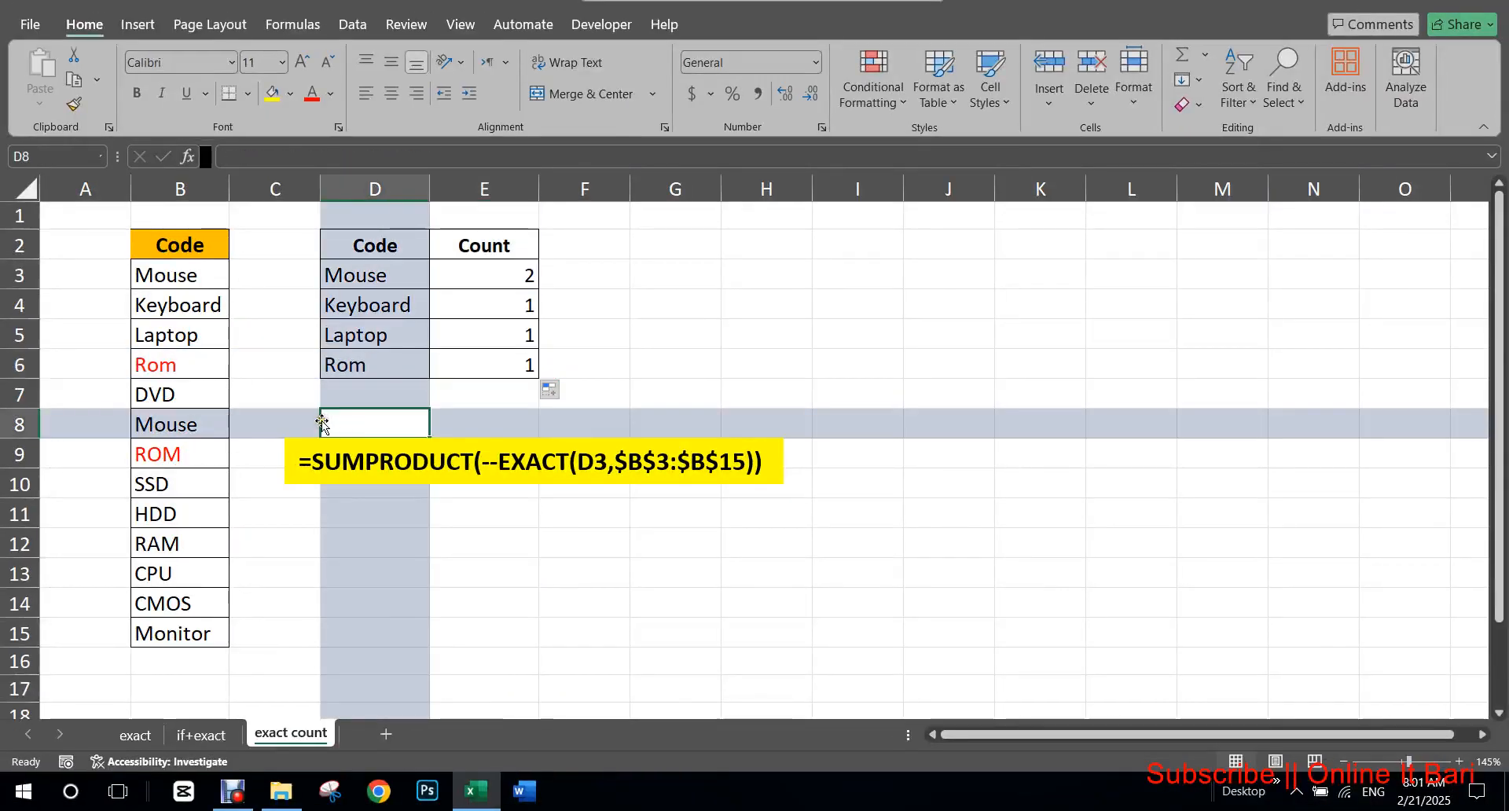